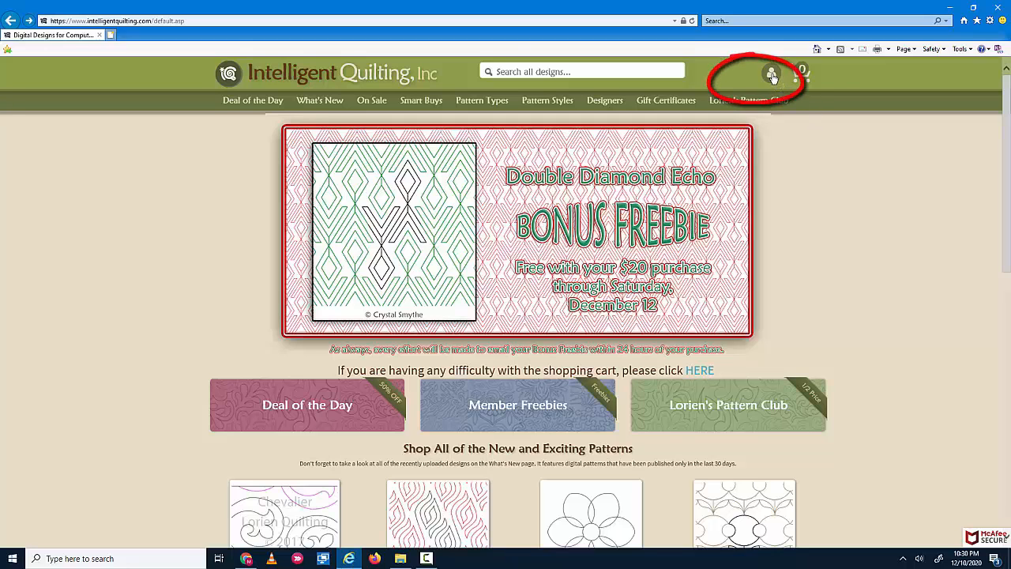
- Go to the account's download area and log in with the account password
left_click(772, 75)
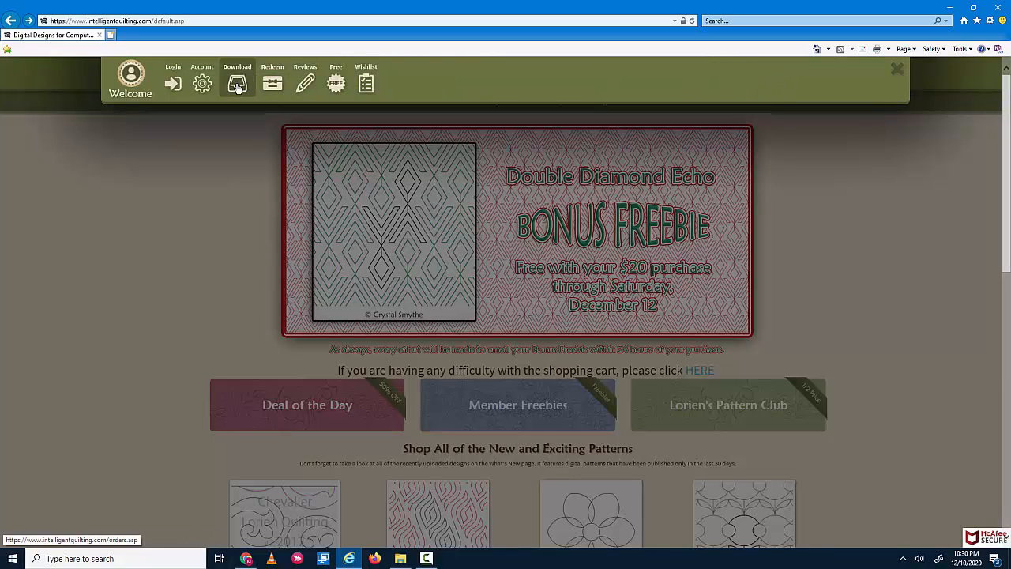
left_click(237, 85)
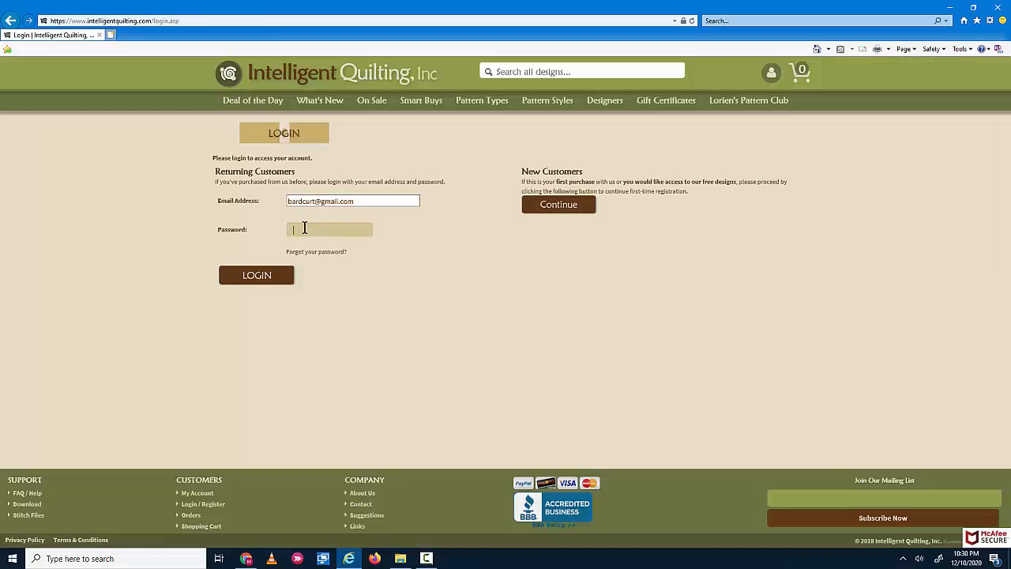
left_click(302, 229)
type("••••••••••")
left_click(259, 277)
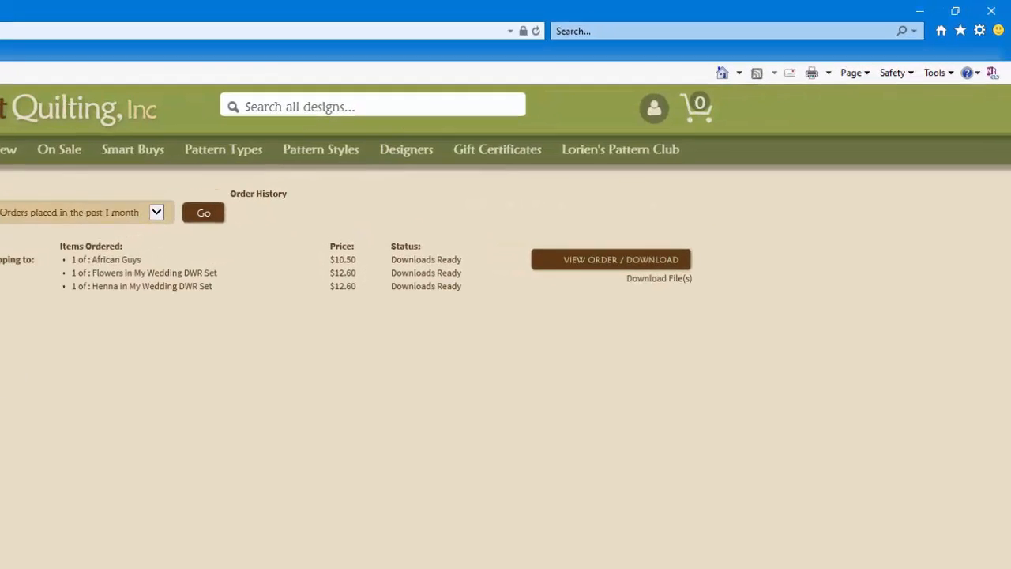
- Open the file list of the order containing African Guys and start saving African Guys.zip with Save As
left_click(655, 267)
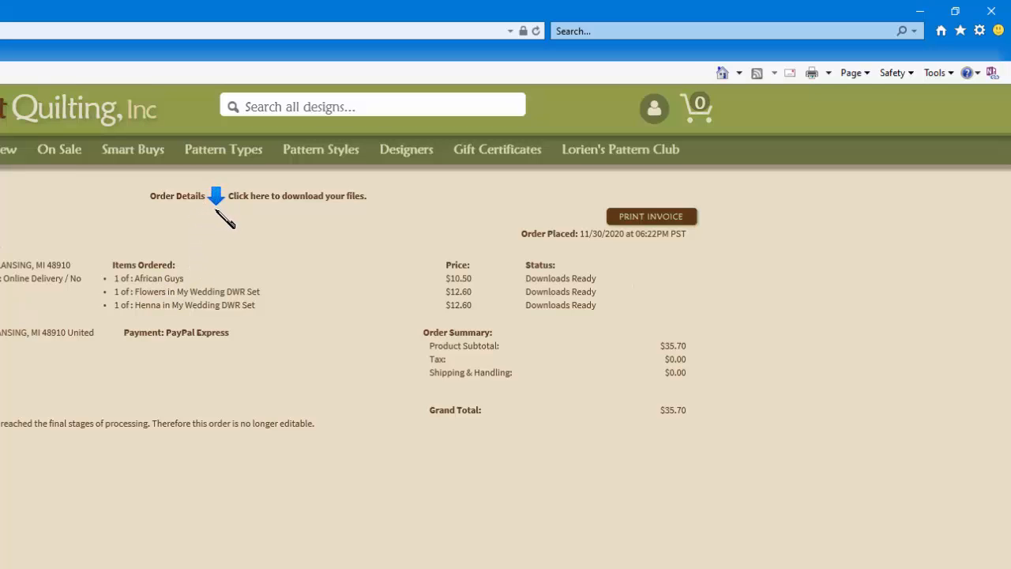
left_click(317, 198)
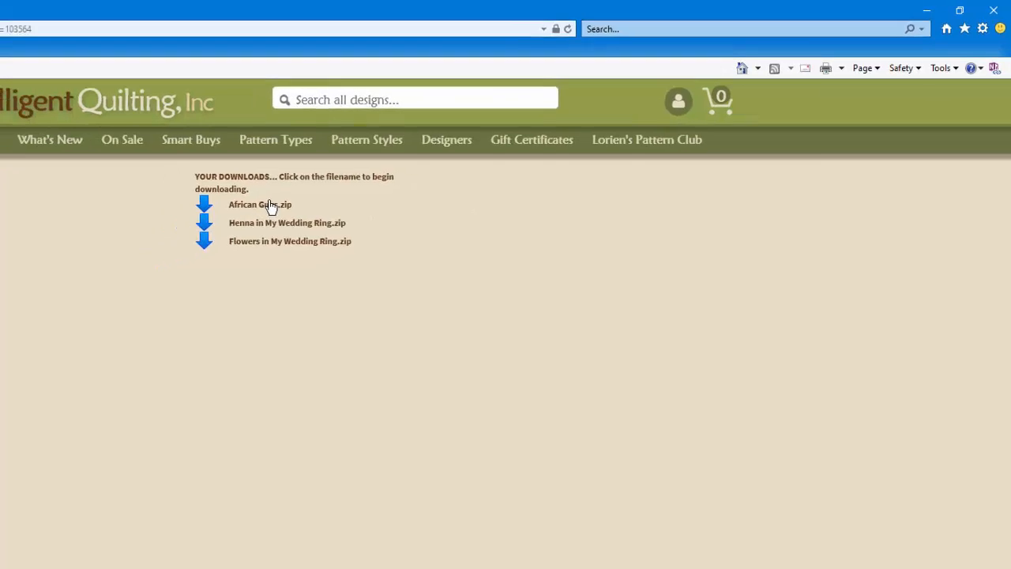
left_click(219, 221)
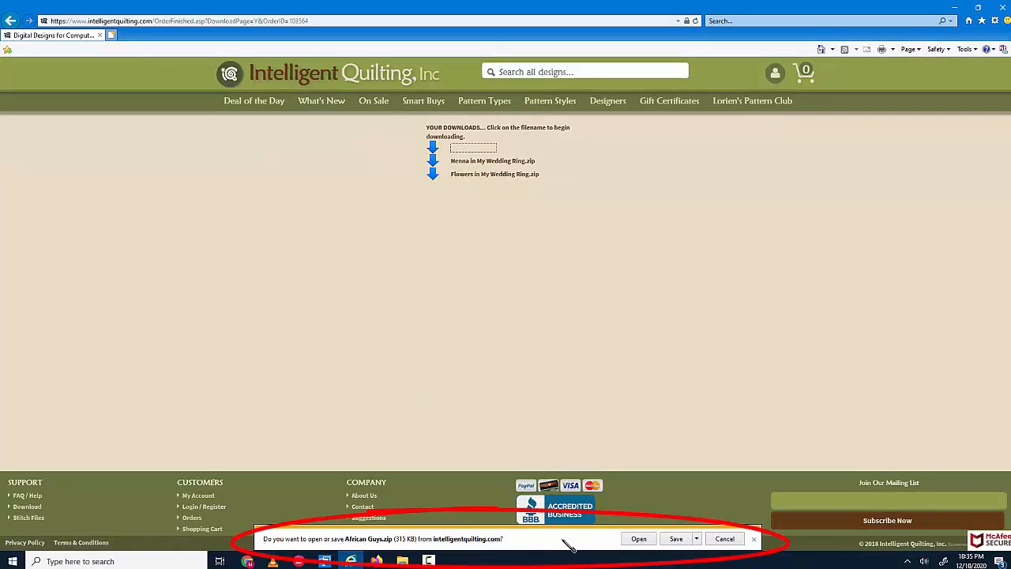
left_click(697, 538)
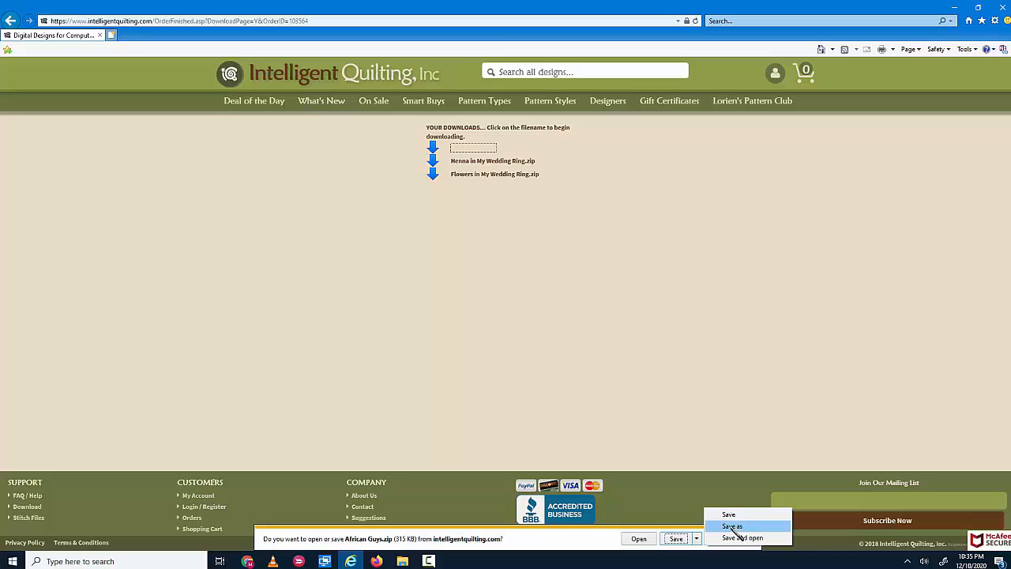
left_click(735, 529)
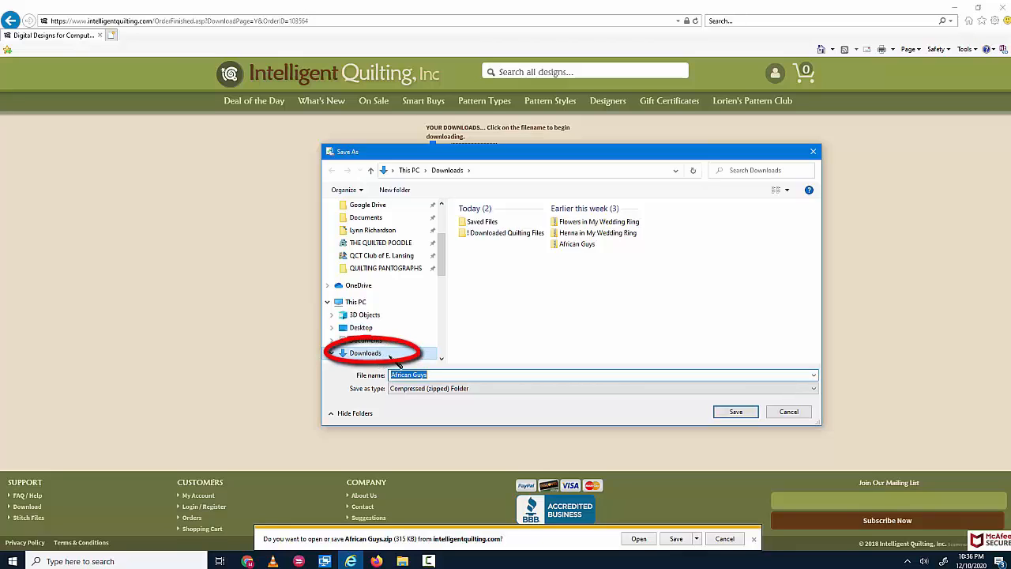
left_click(415, 192)
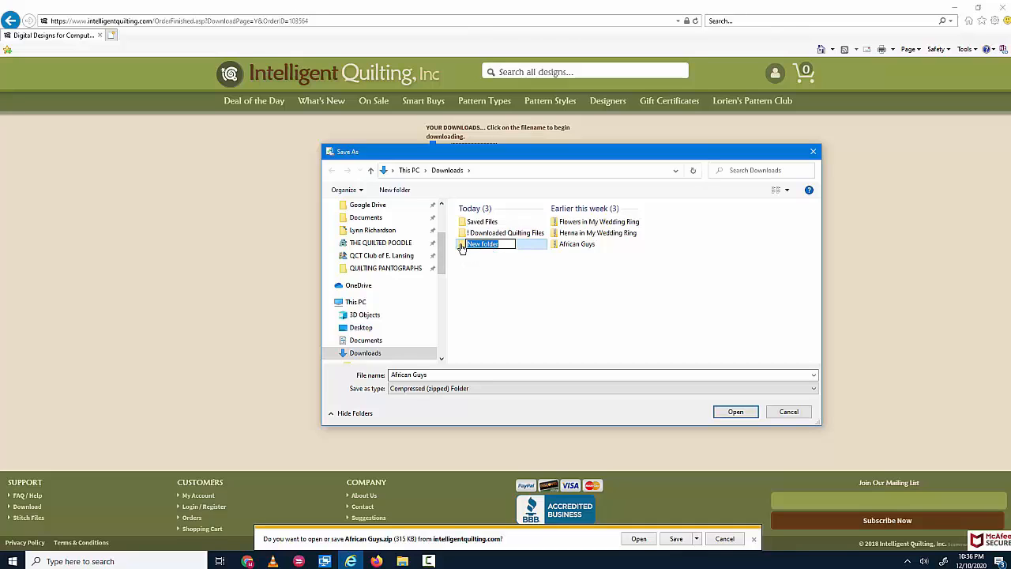
right_click(462, 248)
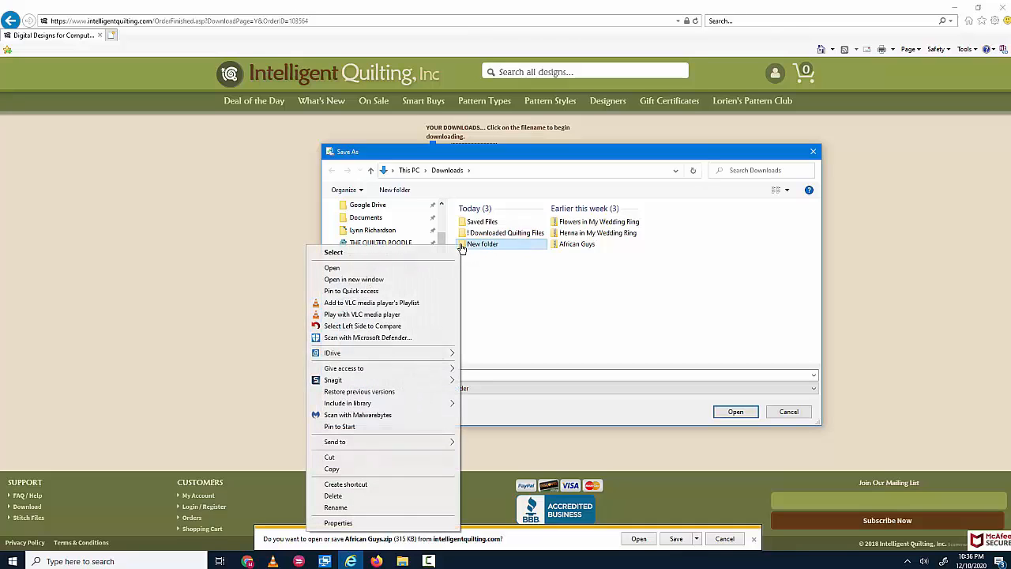
left_click(336, 507)
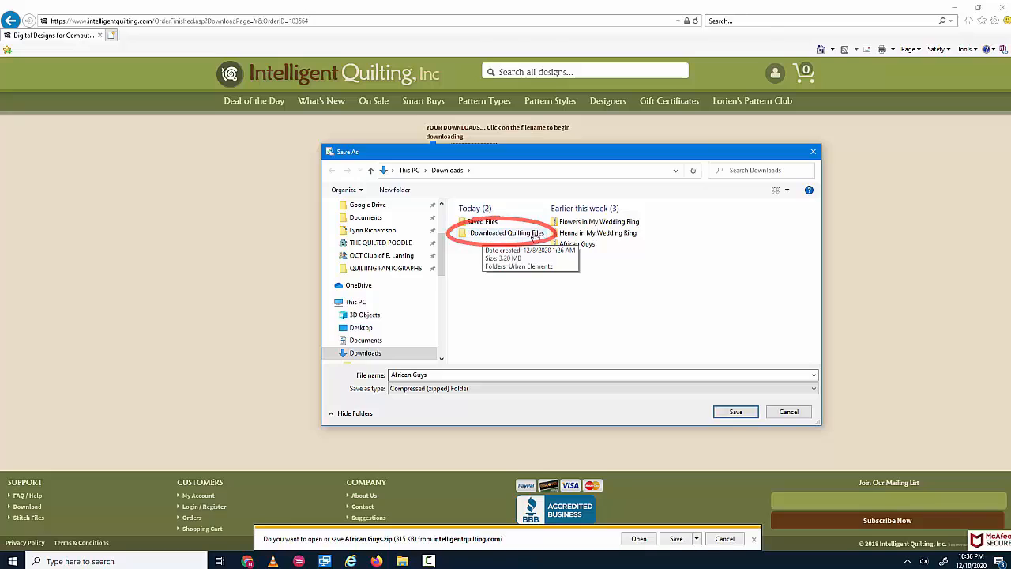
- Create a folder named Intelligent Quilting inside the ! Downloaded Quilting Files folder
double_click(515, 234)
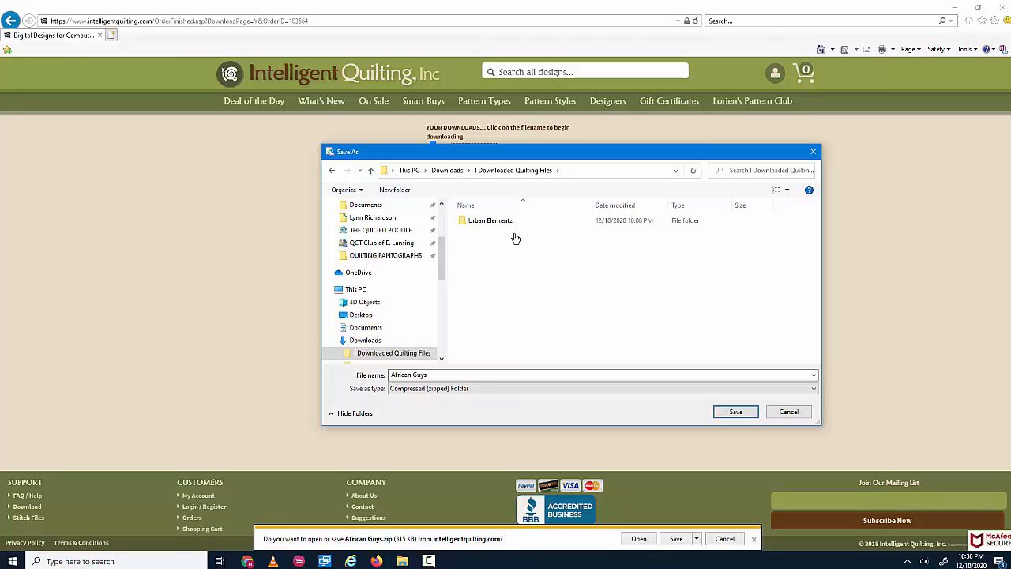
left_click(405, 193)
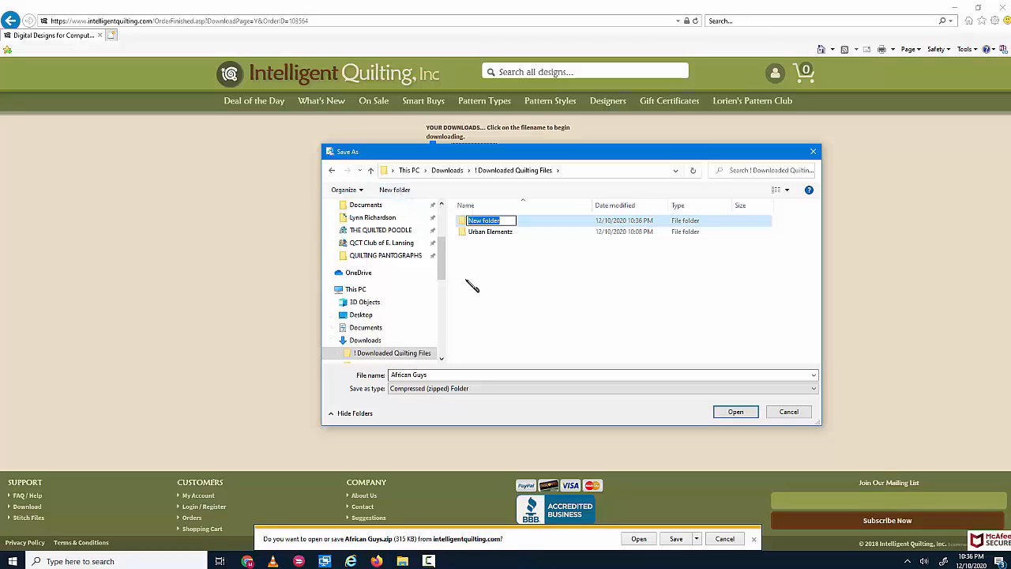
type("Intelligent Quilting")
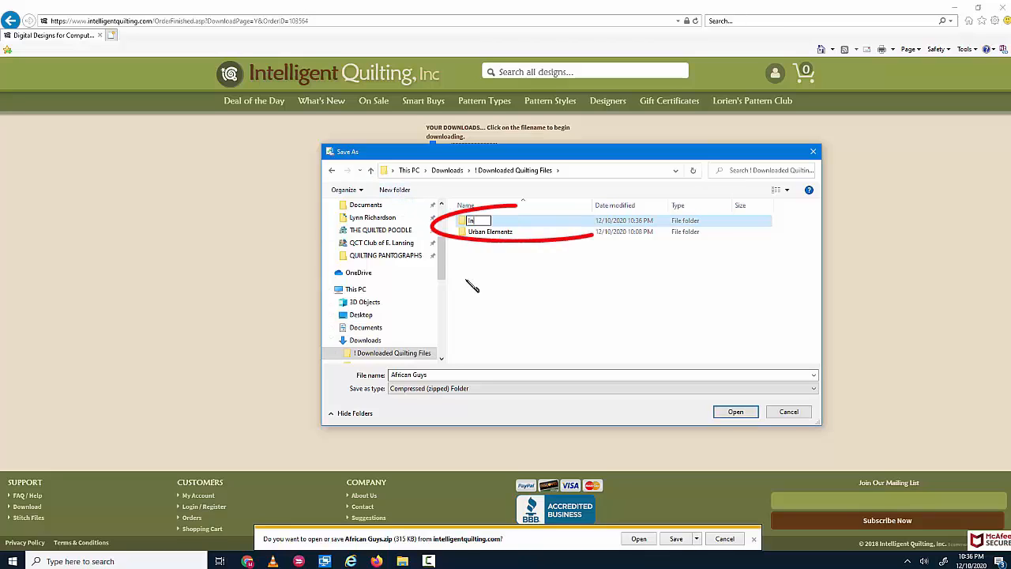
left_click(520, 315)
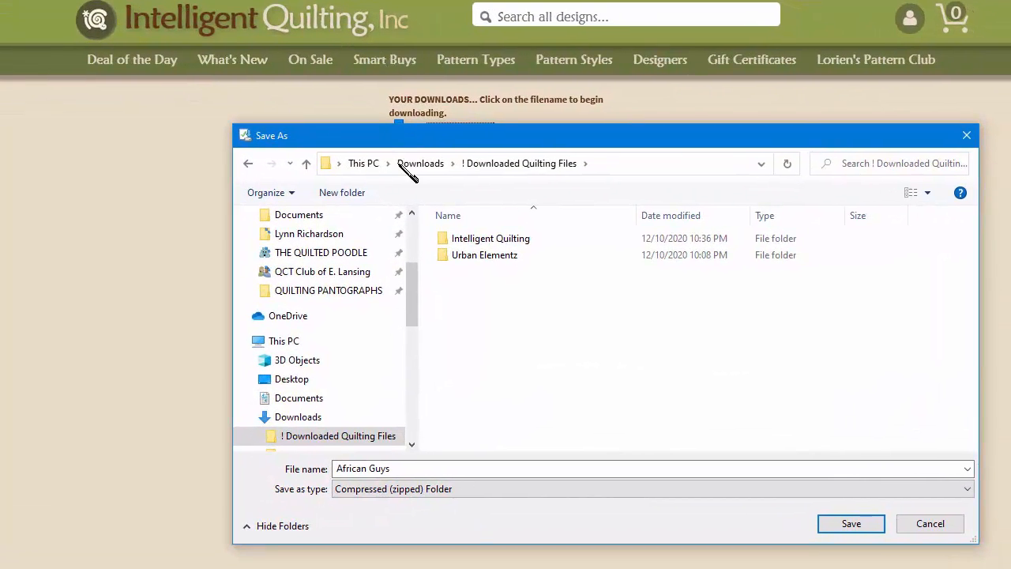
- Save African Guys as a compressed folder in the Intelligent Quilting folder
double_click(445, 240)
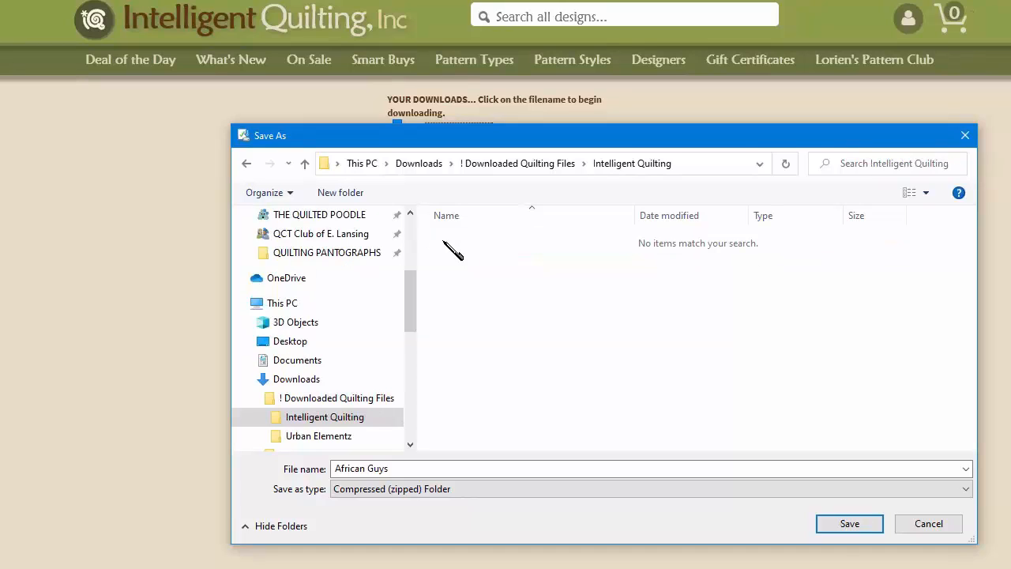
left_click(851, 527)
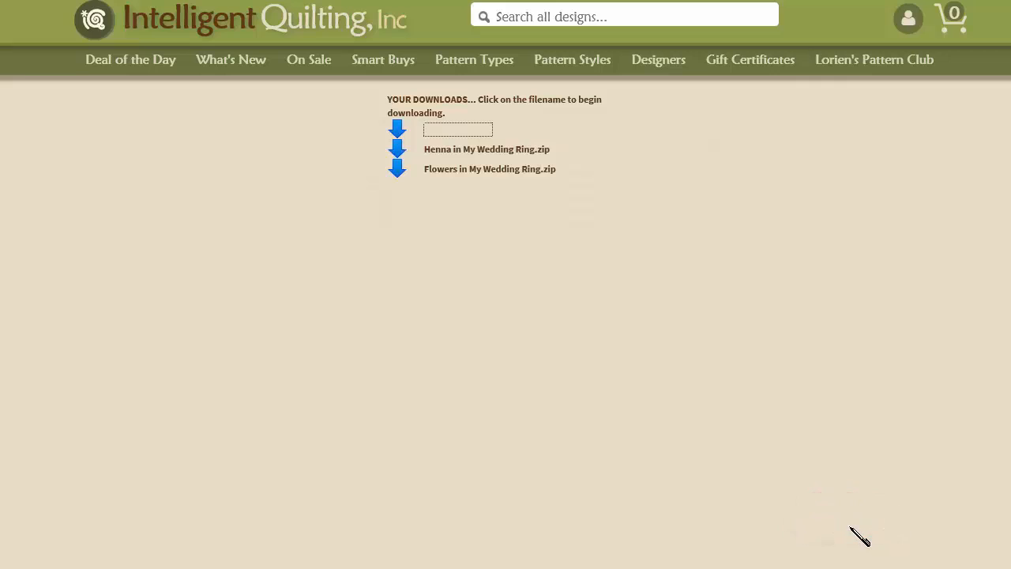
- Save Henna in My Wedding Ring.zip to the Intelligent Quilting folder with Save As, and start downloading Flowers in My Wedding Ring.zip
left_click(488, 151)
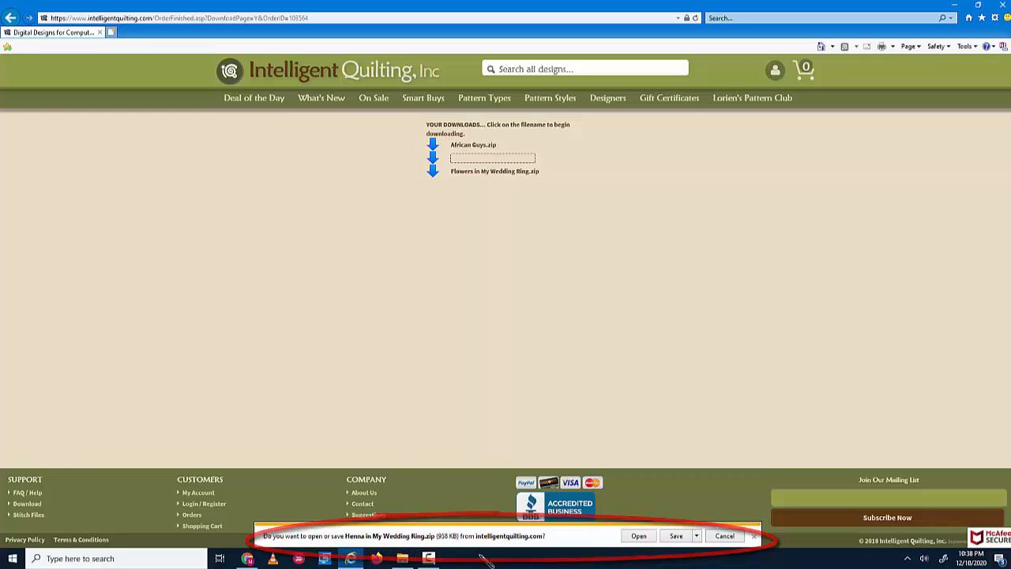
left_click(698, 537)
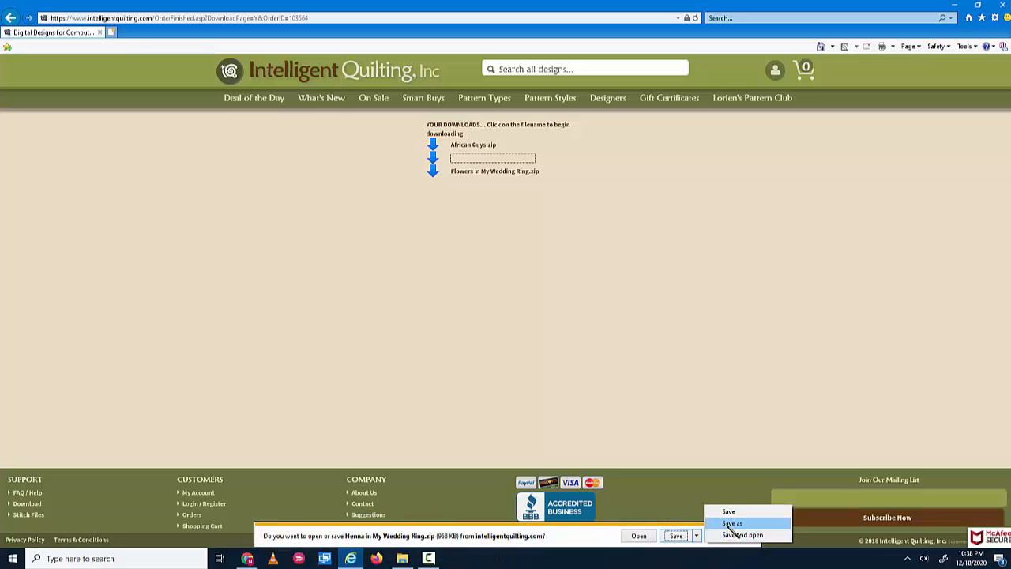
left_click(732, 523)
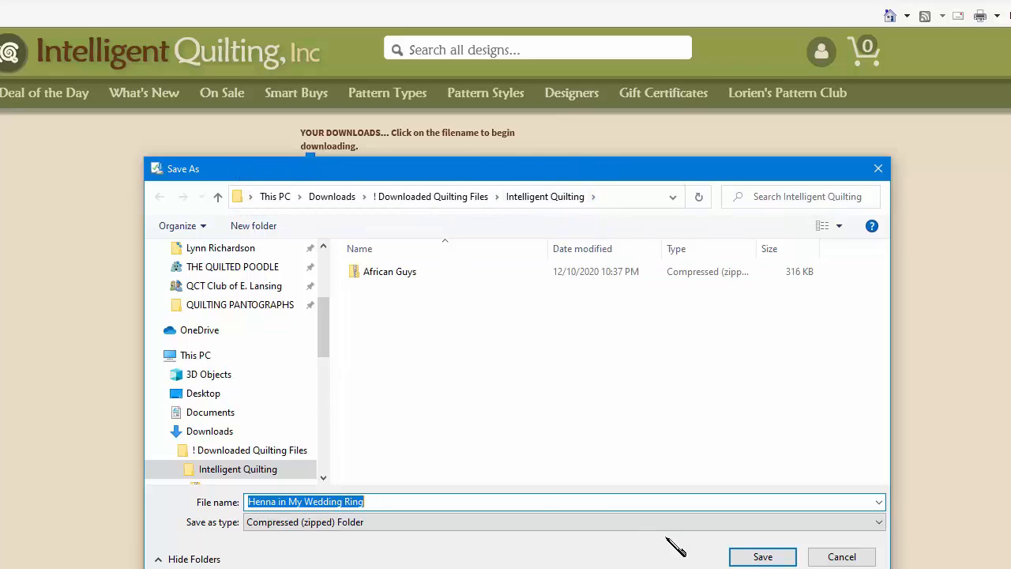
left_click(763, 556)
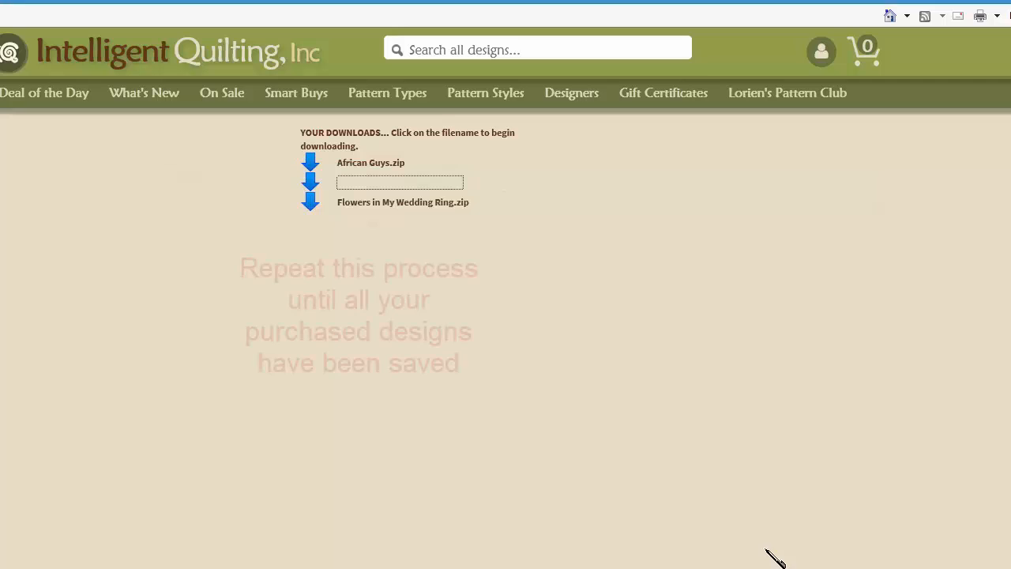
left_click(439, 207)
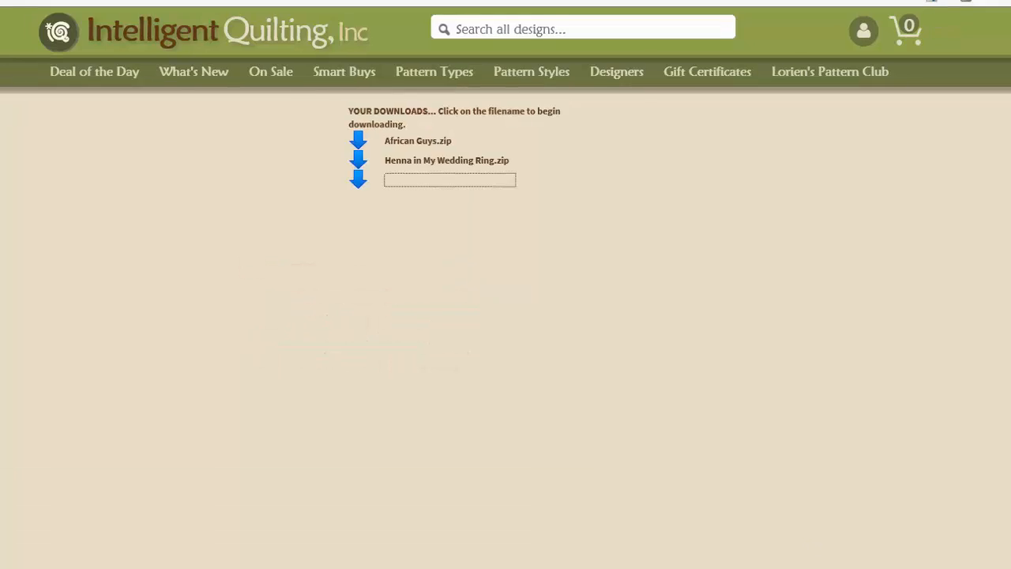
- Switch to Chrome, go to the Intelligent Quilting download area and log in to the account
left_click(247, 561)
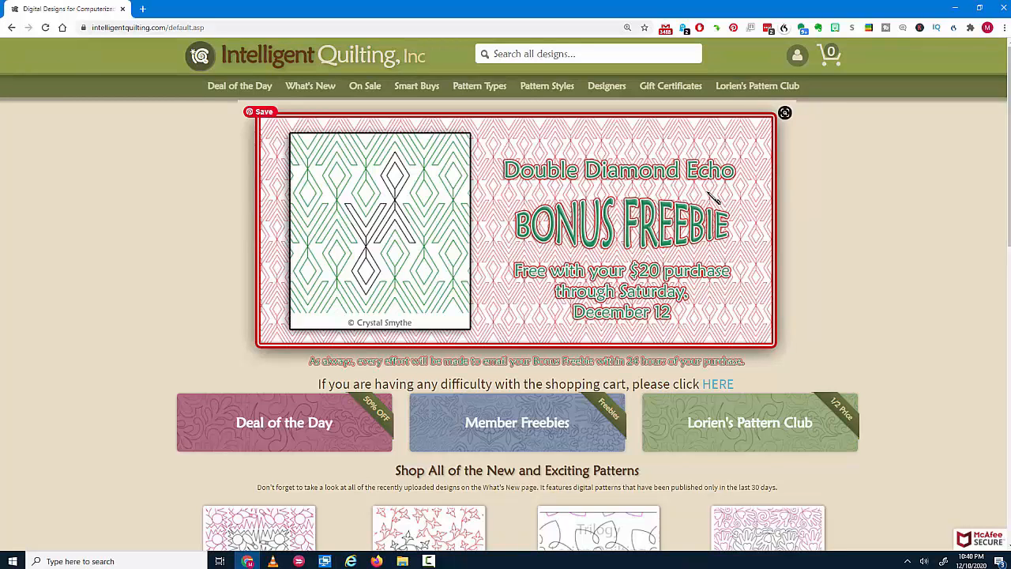
left_click(797, 56)
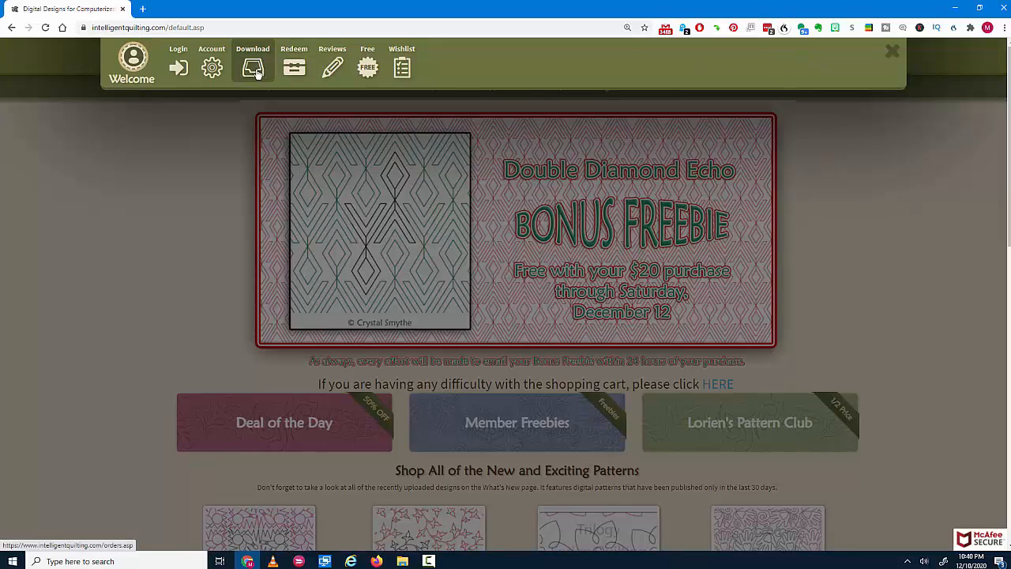
left_click(251, 70)
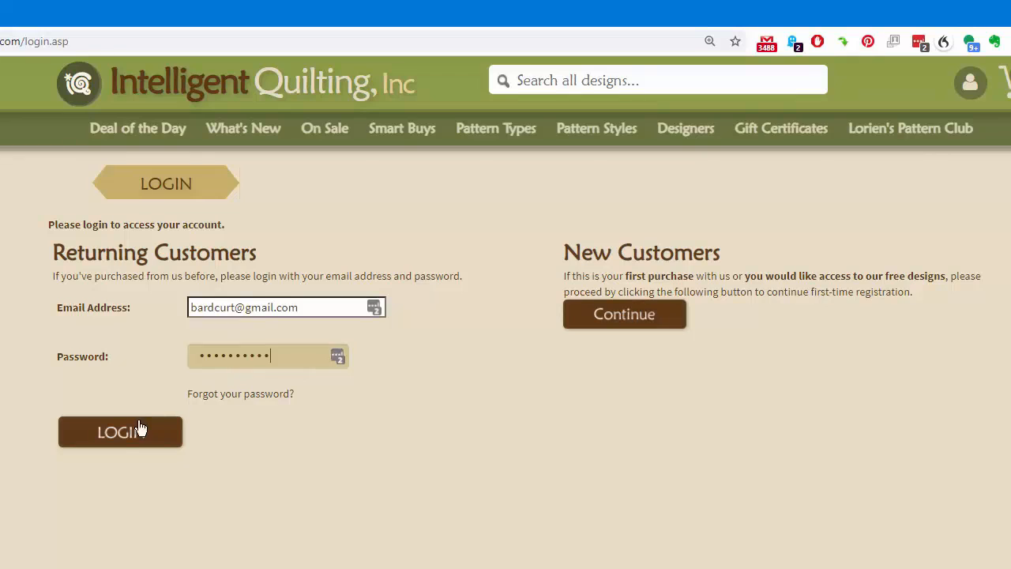
left_click(114, 435)
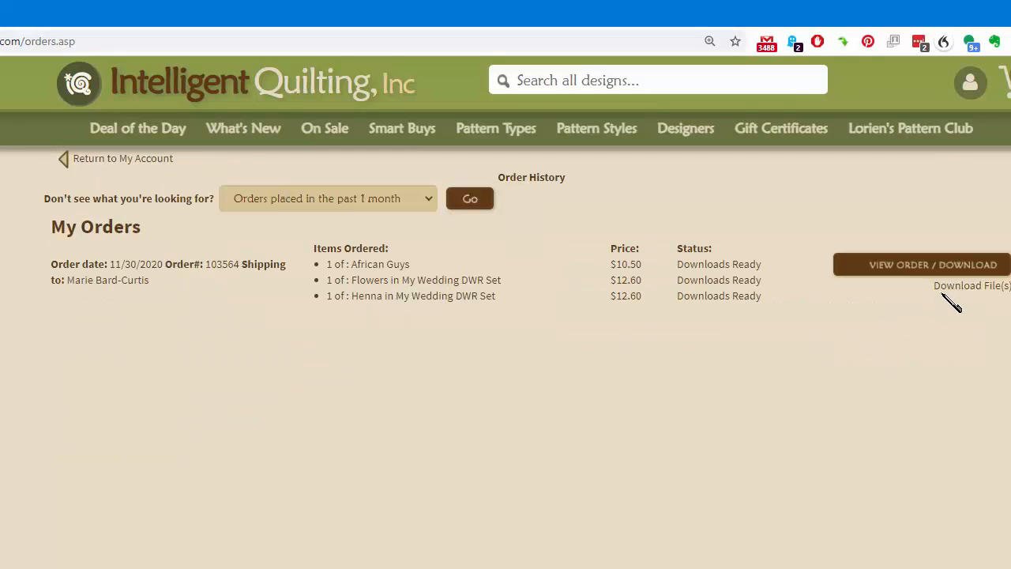
- View the details of the order containing African Guys and open its file download page
left_click(984, 272)
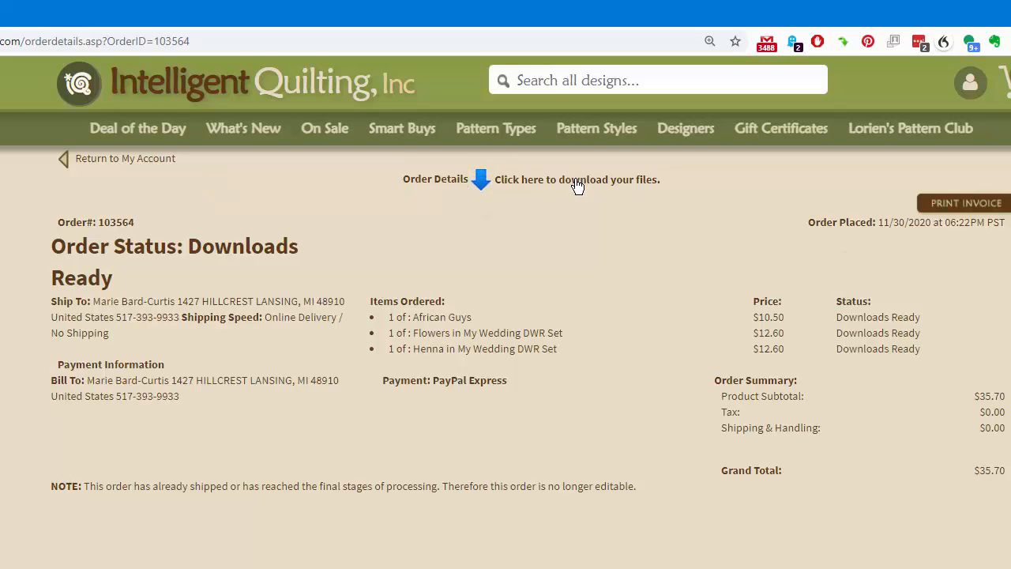
left_click(578, 185)
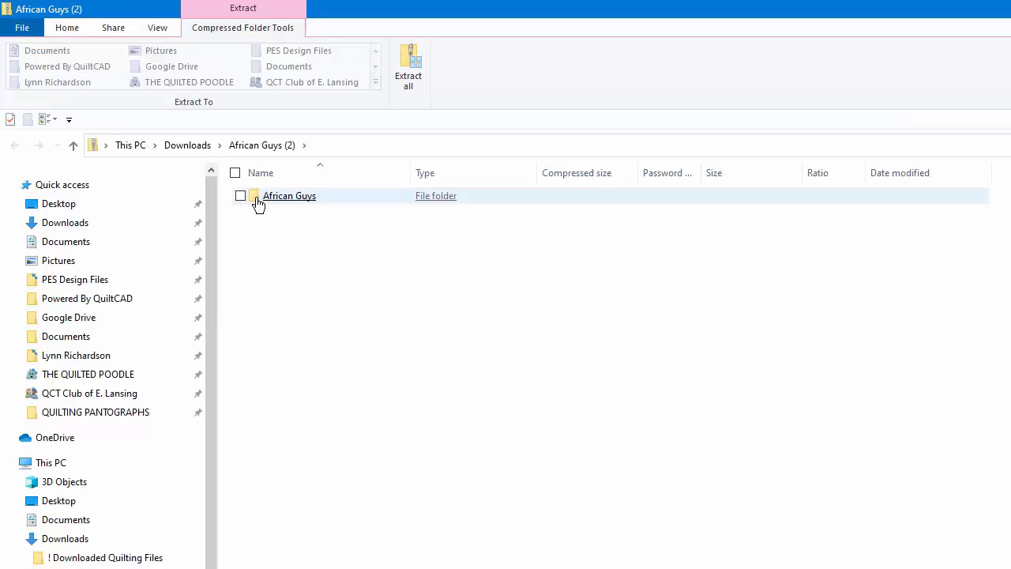
- Open the African Guys folder inside the African Guys (2) archive in File Explorer and sort its files by type
double_click(261, 204)
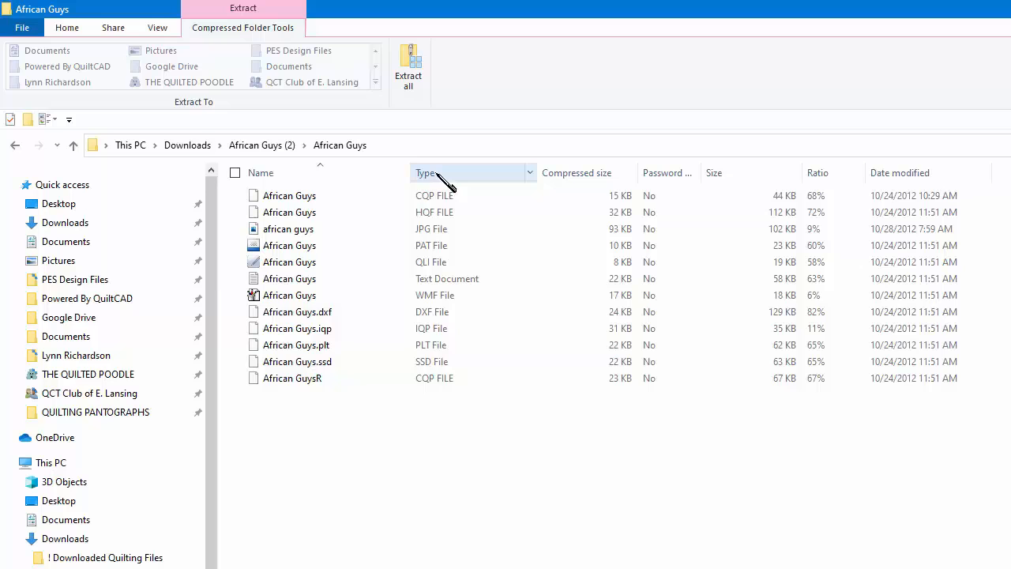
left_click(443, 173)
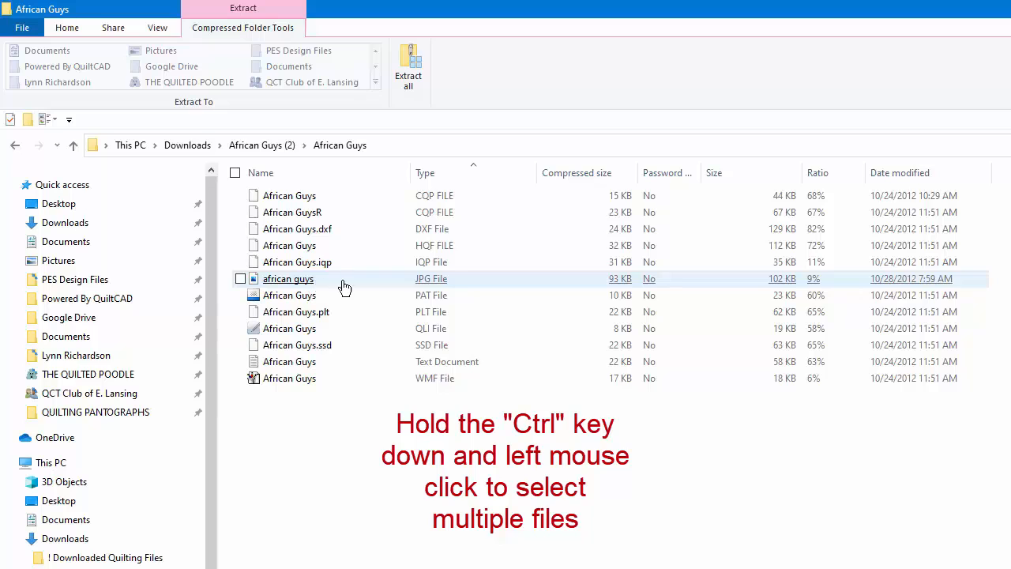
- Select the JPG, QLI and WMF files of the African Guys design together and copy them
left_click(429, 285)
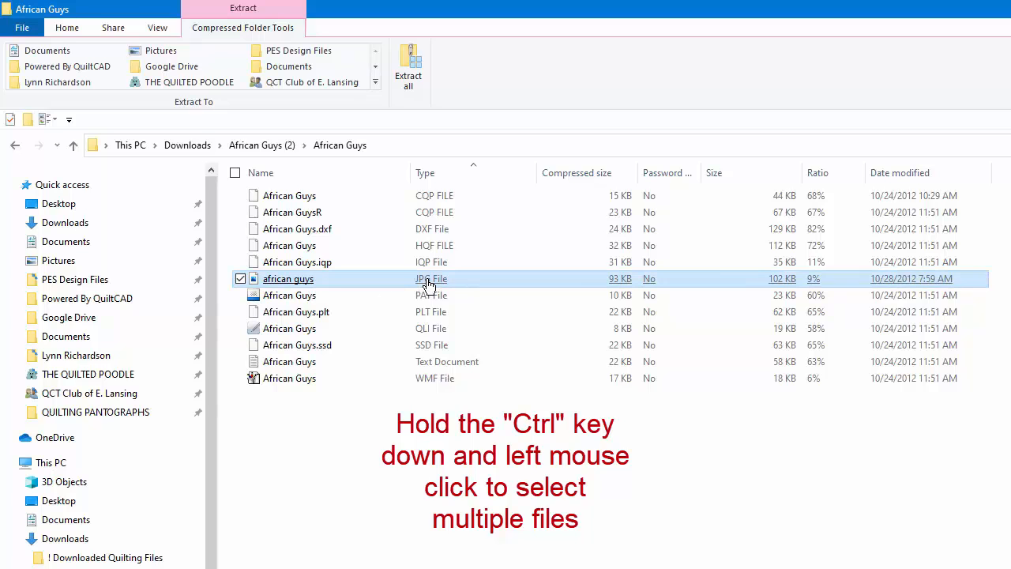
left_click(433, 335, "ctrl")
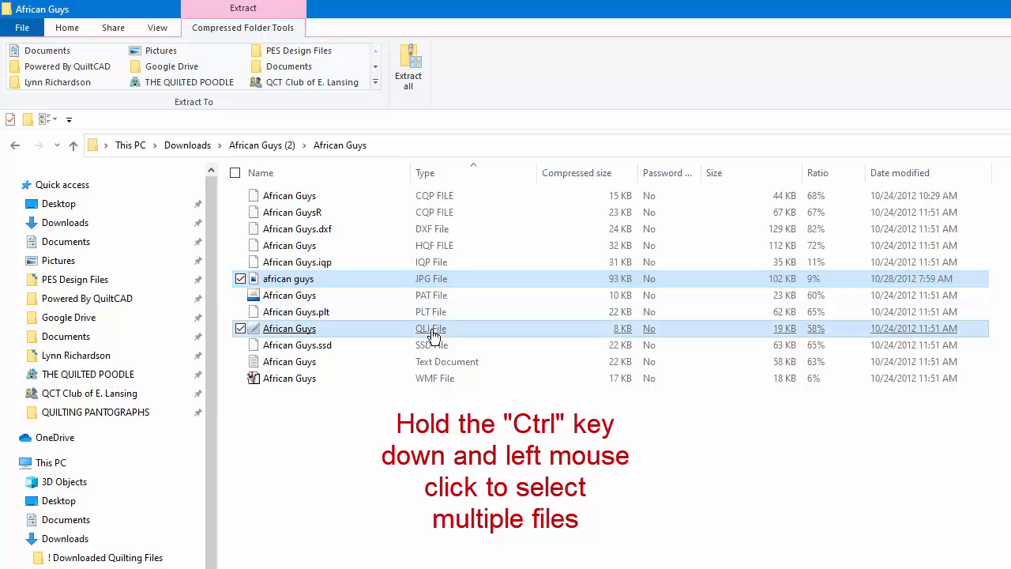
left_click(432, 382, "ctrl")
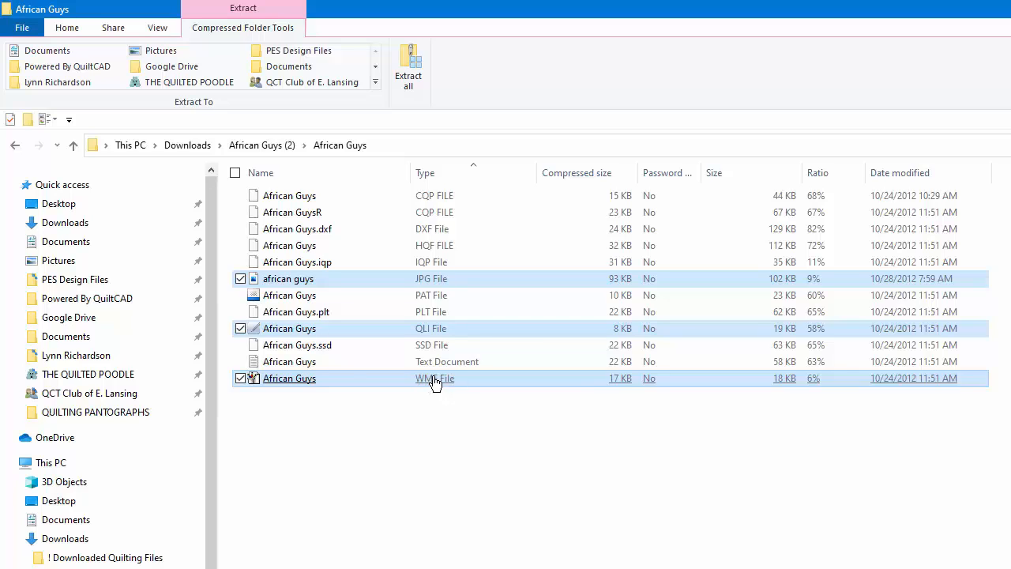
right_click(435, 383)
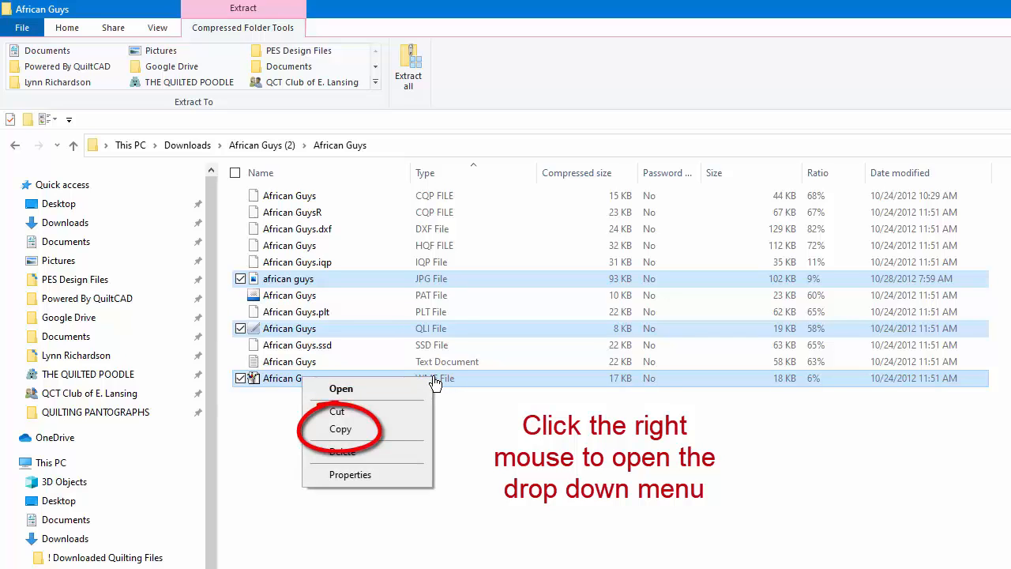
left_click(367, 432)
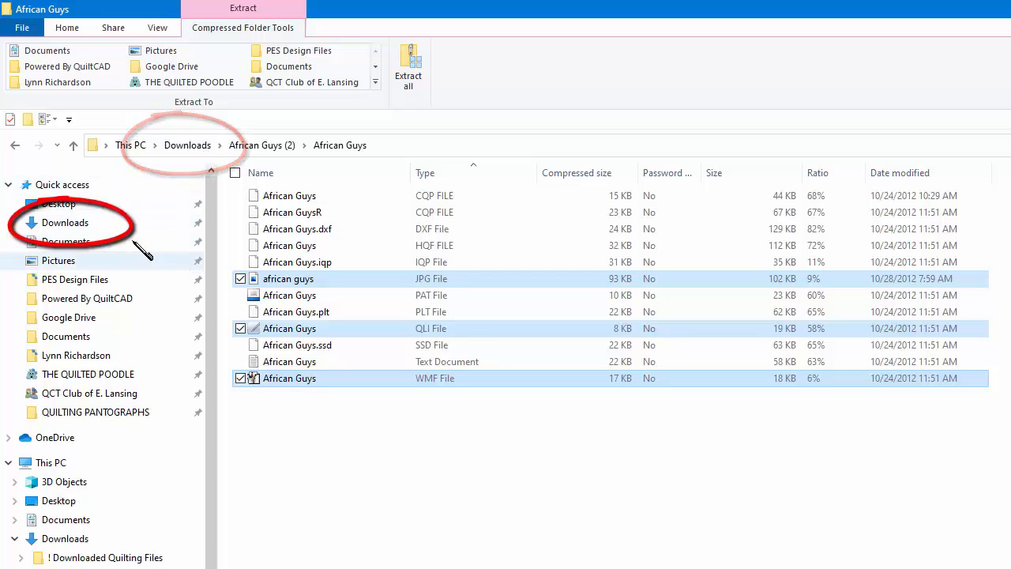
- Paste the copied African Guys files into the Intelligent Quilting folder within ! Downloaded Quilting Files in Downloads
left_click(80, 226)
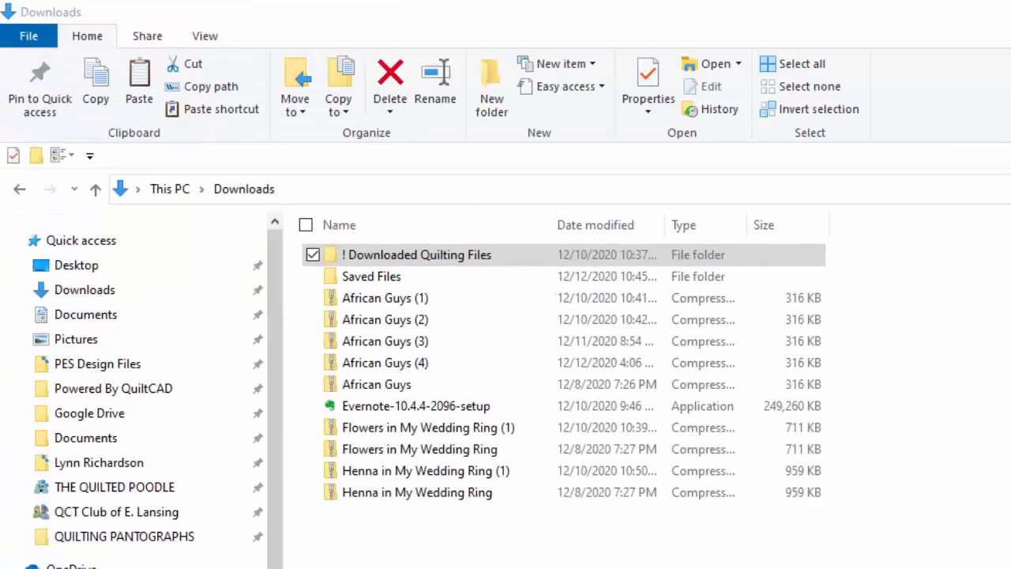
left_click(335, 258)
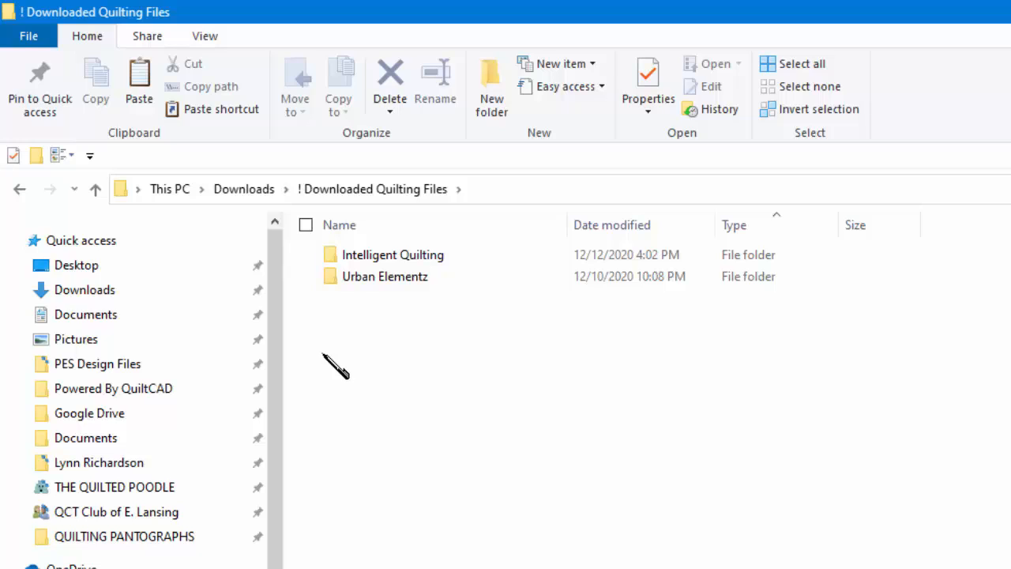
double_click(350, 257)
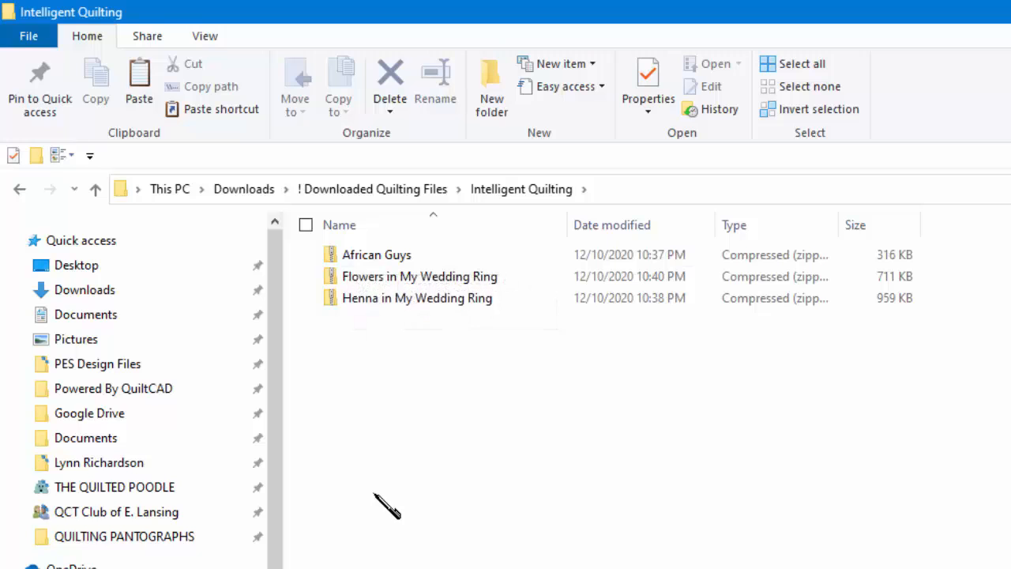
right_click(403, 477)
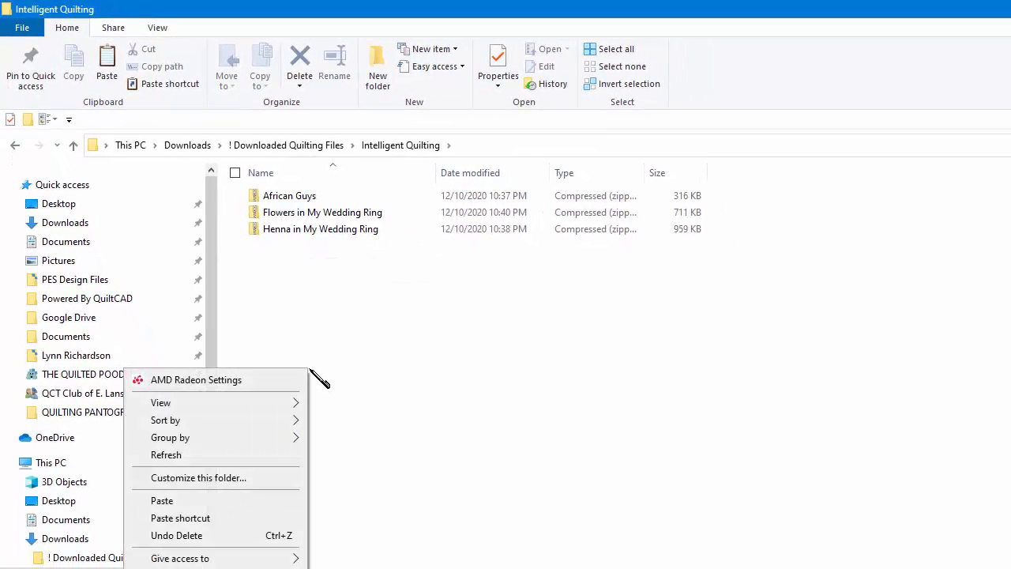
left_click(284, 502)
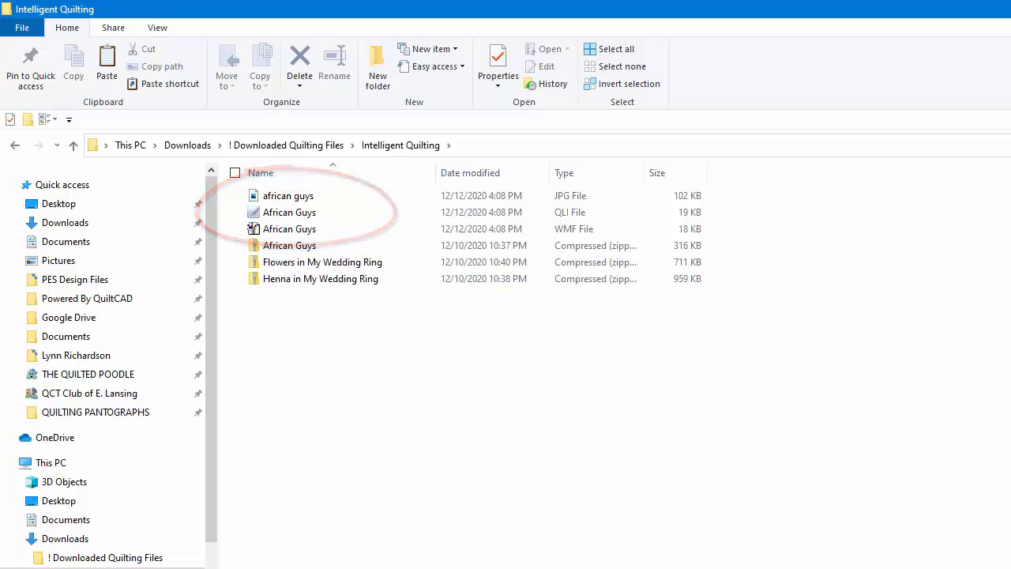
- Switch to Chrome, open the folder inside the downloaded Henna in My Wedding Ring (2) archive, and sort its files by type
left_click(245, 555)
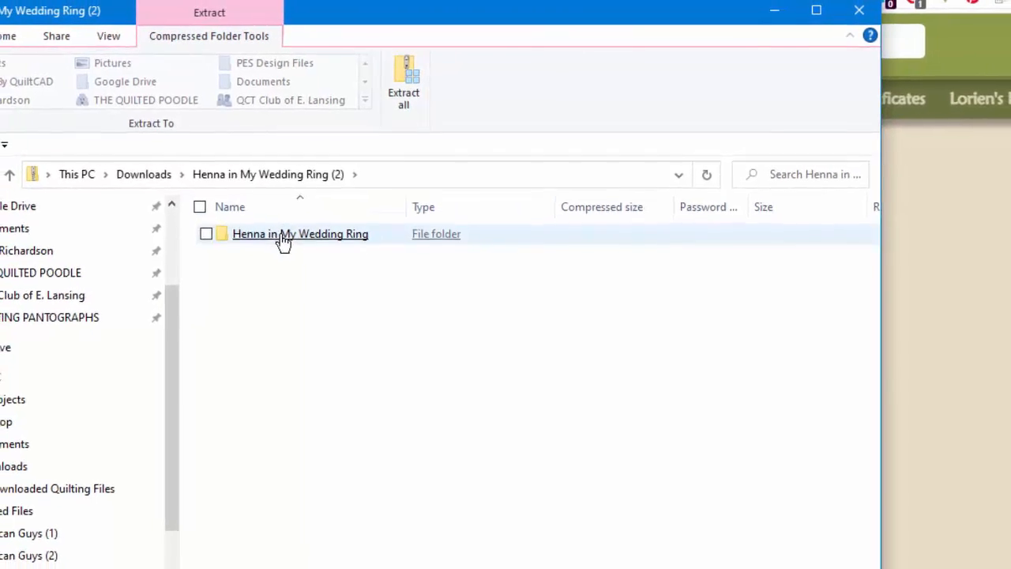
double_click(286, 236)
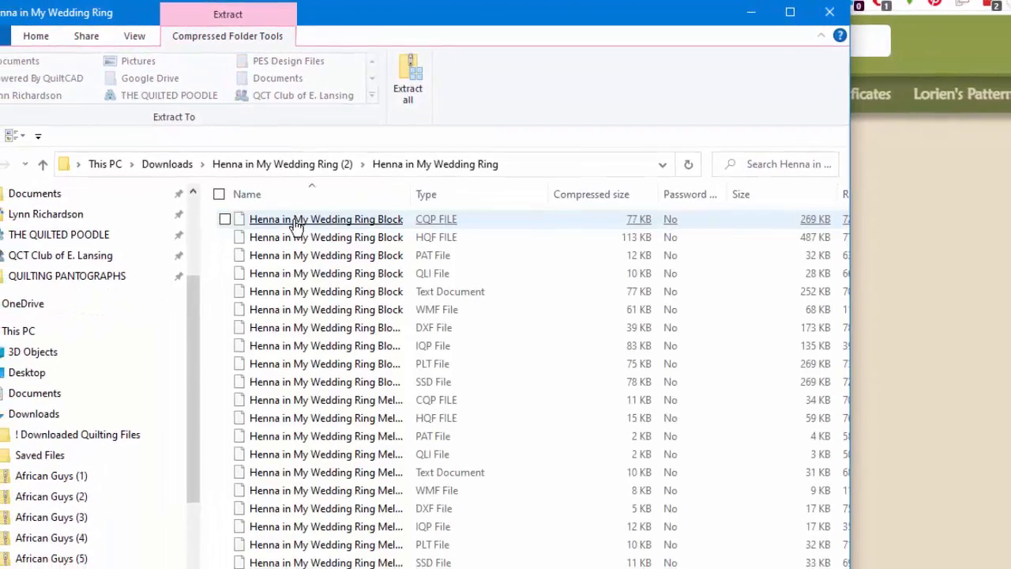
left_click(765, 15)
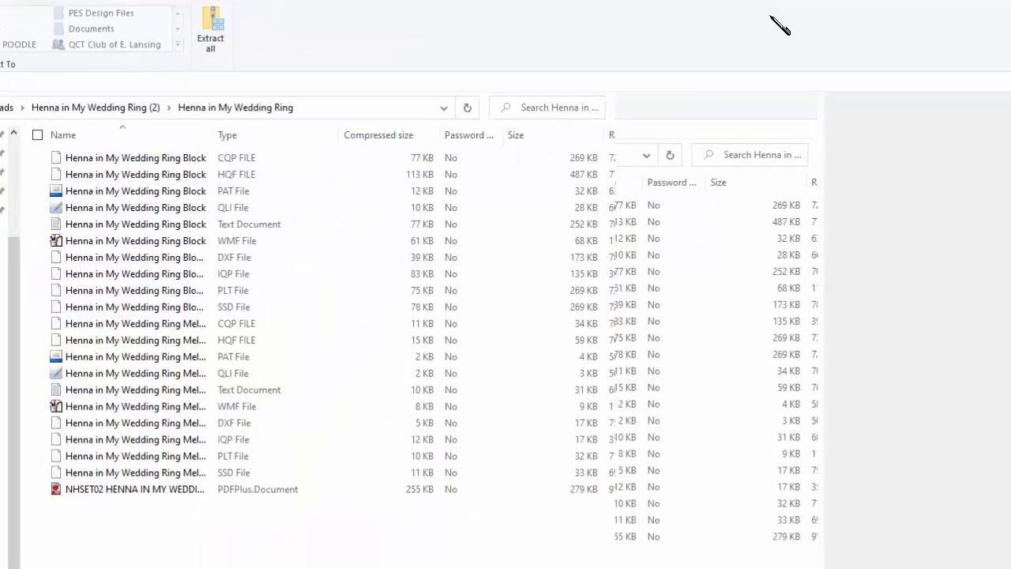
left_click_drag(211, 134, 294, 135)
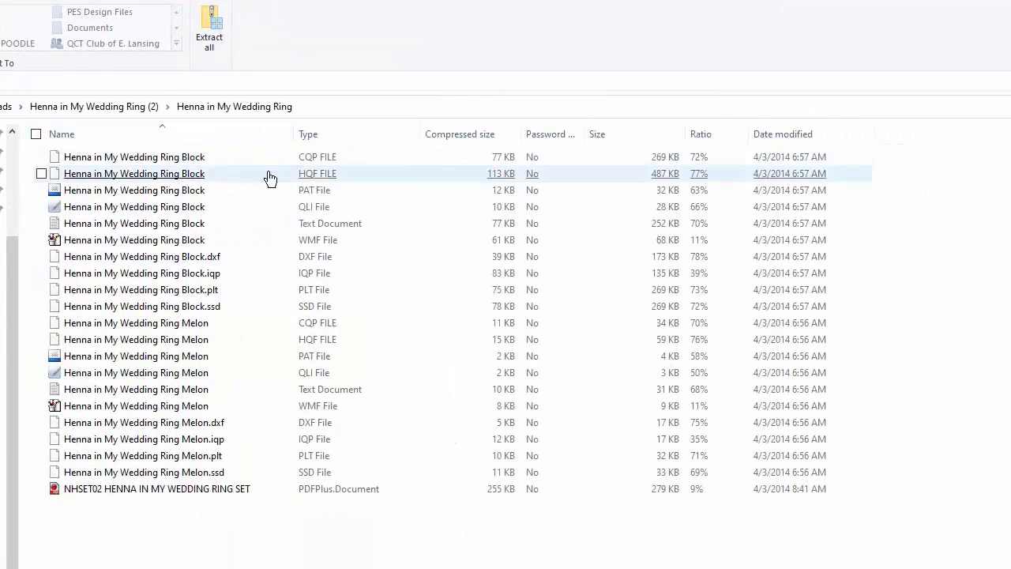
left_click(354, 136)
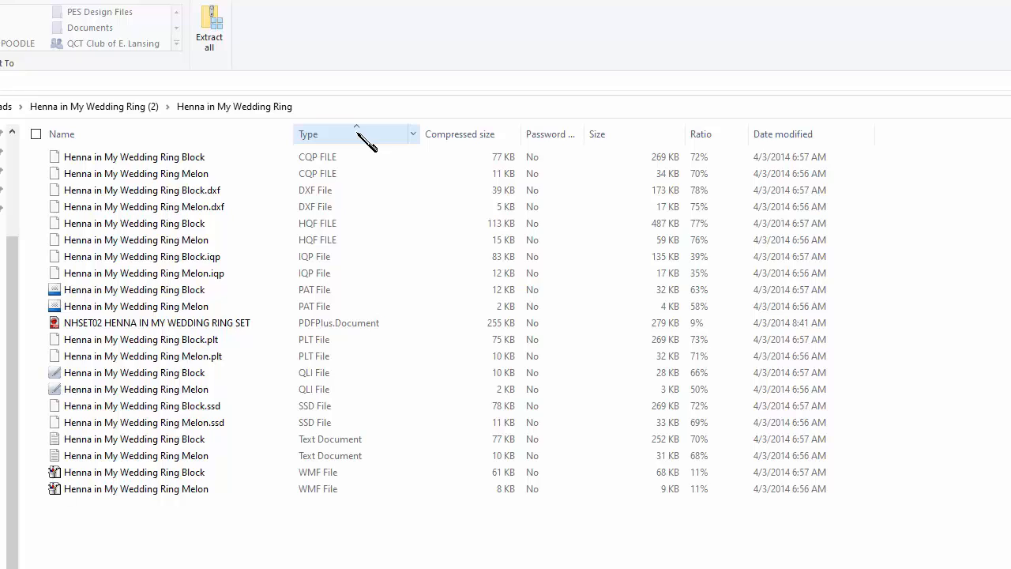
- Select the QLI, WMF and PDF files of the Henna in My Wedding Ring design together and copy them
left_click(288, 380)
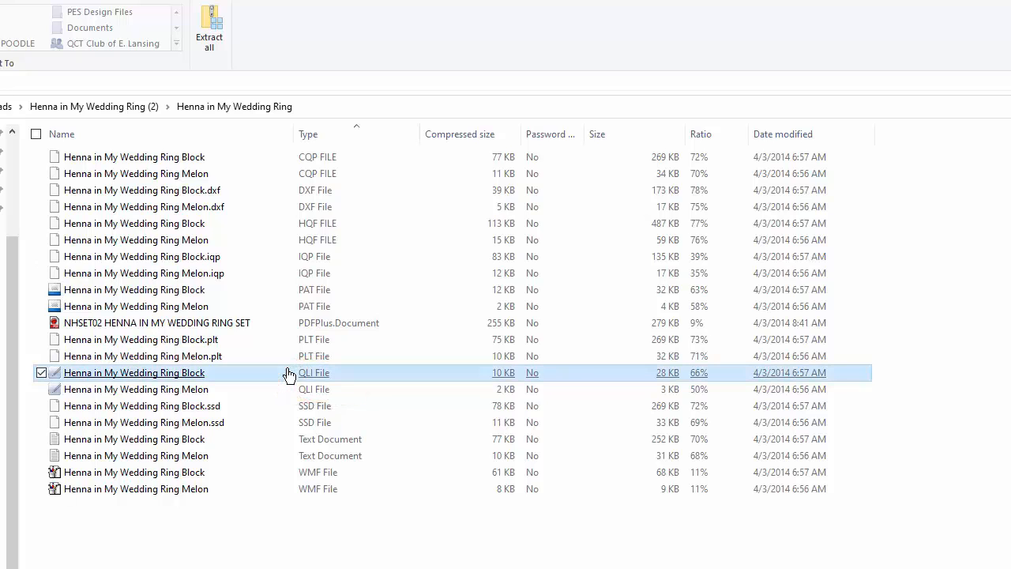
left_click(310, 389, "ctrl")
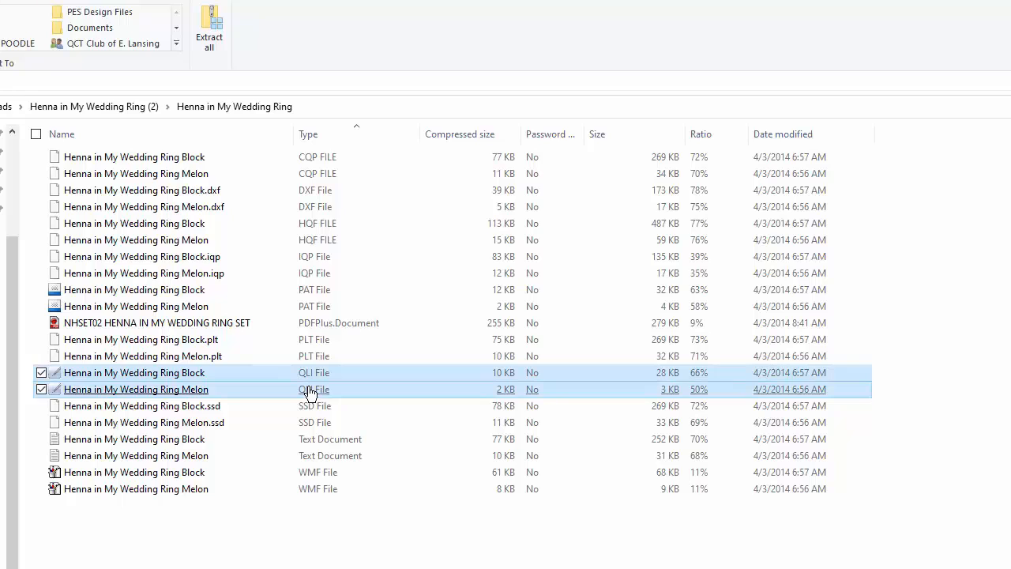
left_click(302, 474, "ctrl")
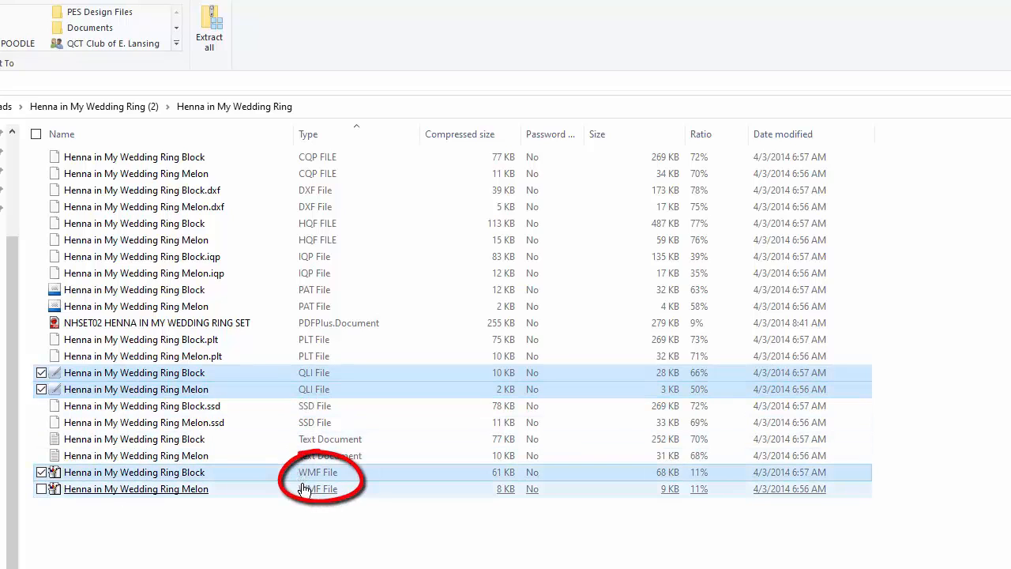
left_click(304, 489, "ctrl")
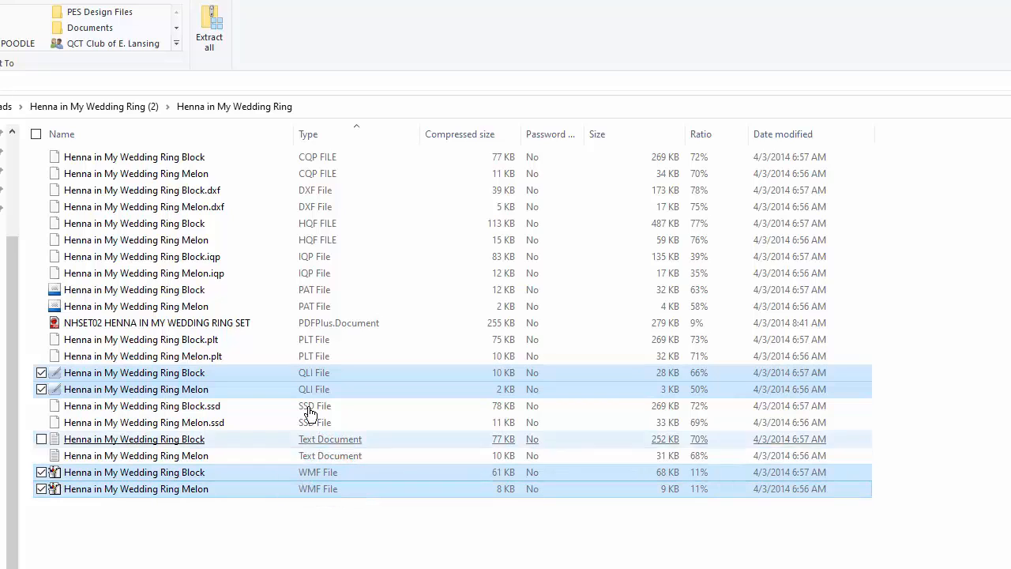
left_click(329, 326, "ctrl")
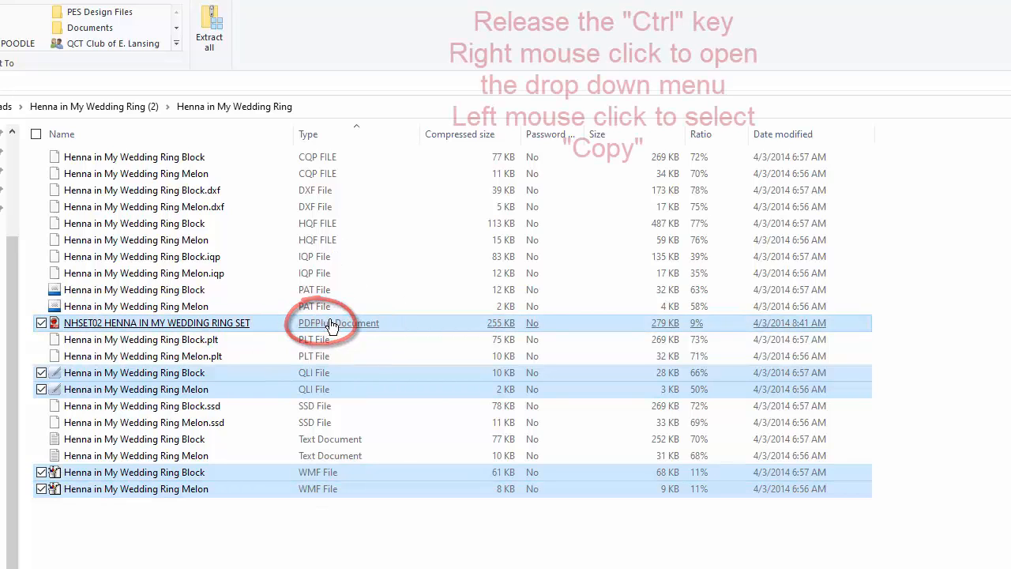
right_click(367, 391)
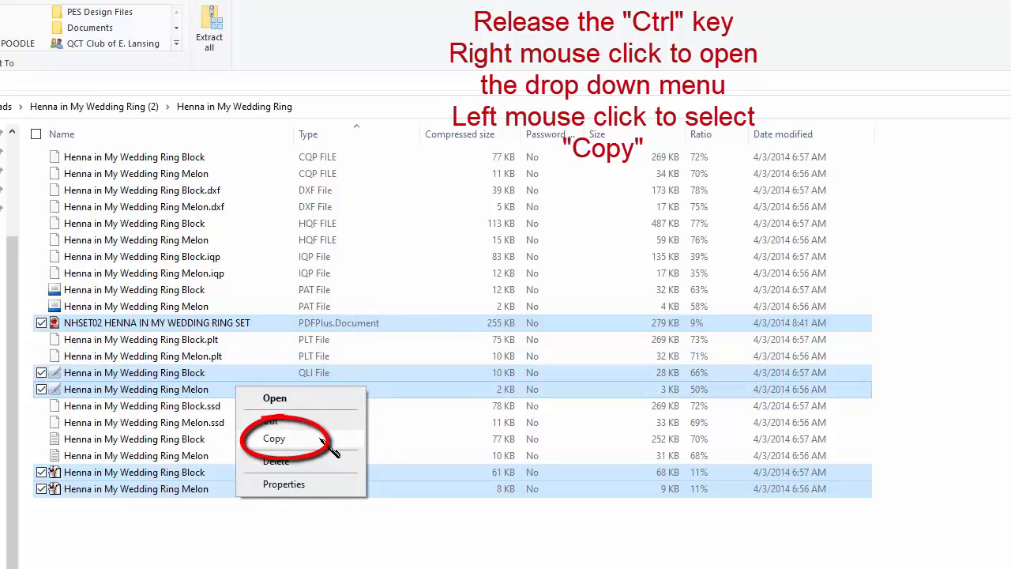
left_click(328, 440)
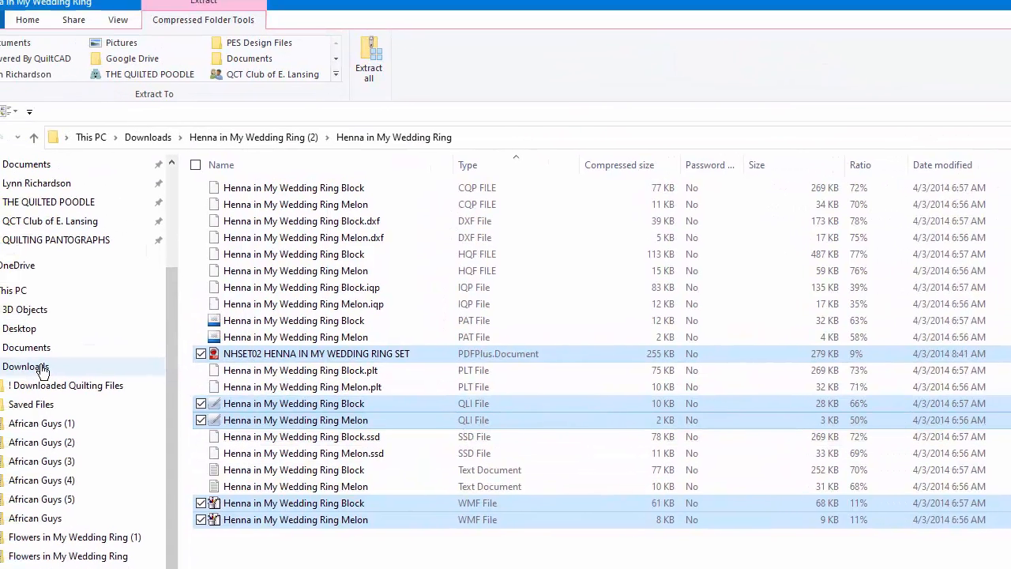
- Paste the copied Henna files into Downloads > ! Downloaded Quilting Files > Intelligent Quilting and return to the Intelligent Quilting site in Chrome
left_click(43, 372)
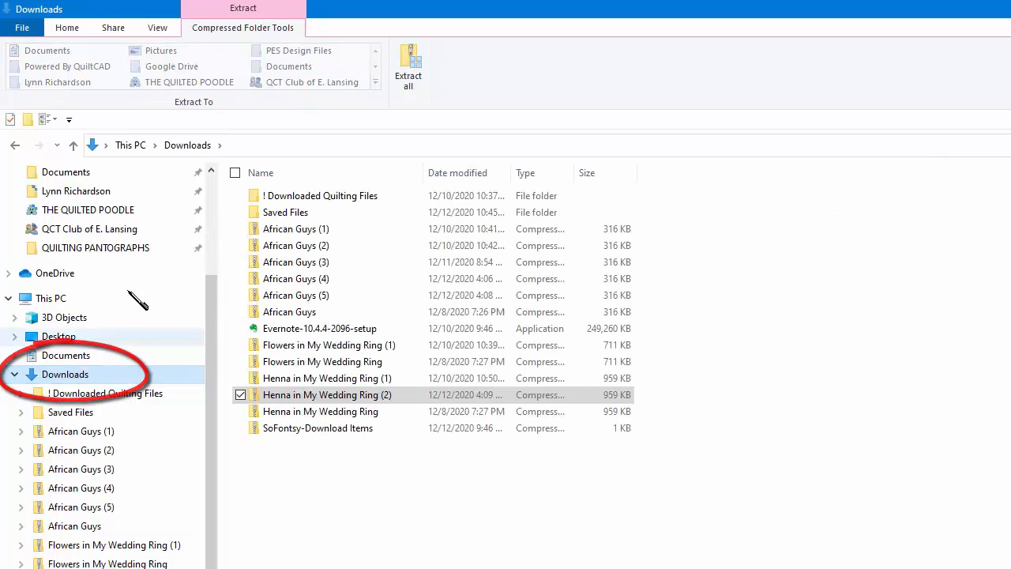
double_click(323, 198)
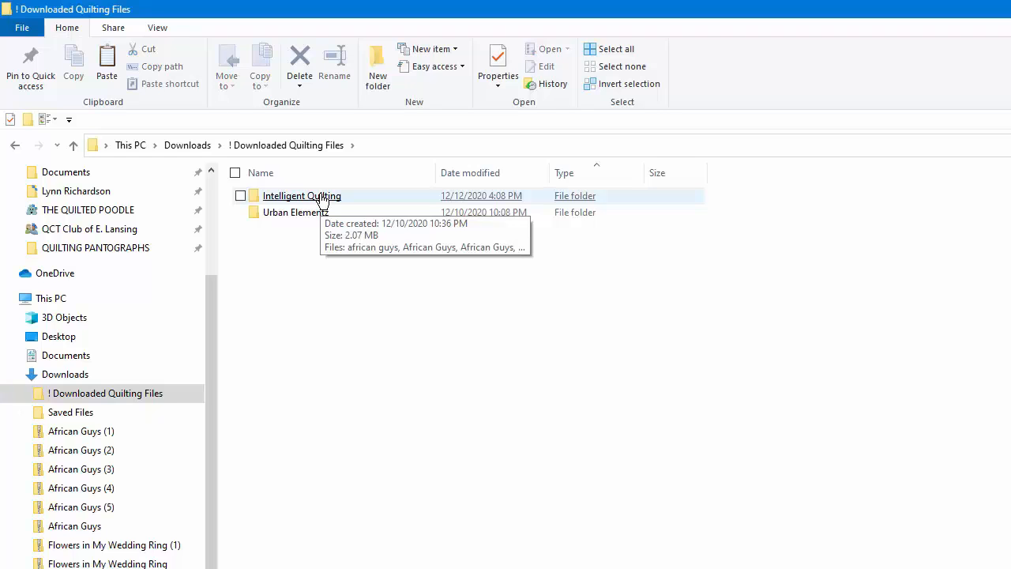
double_click(323, 197)
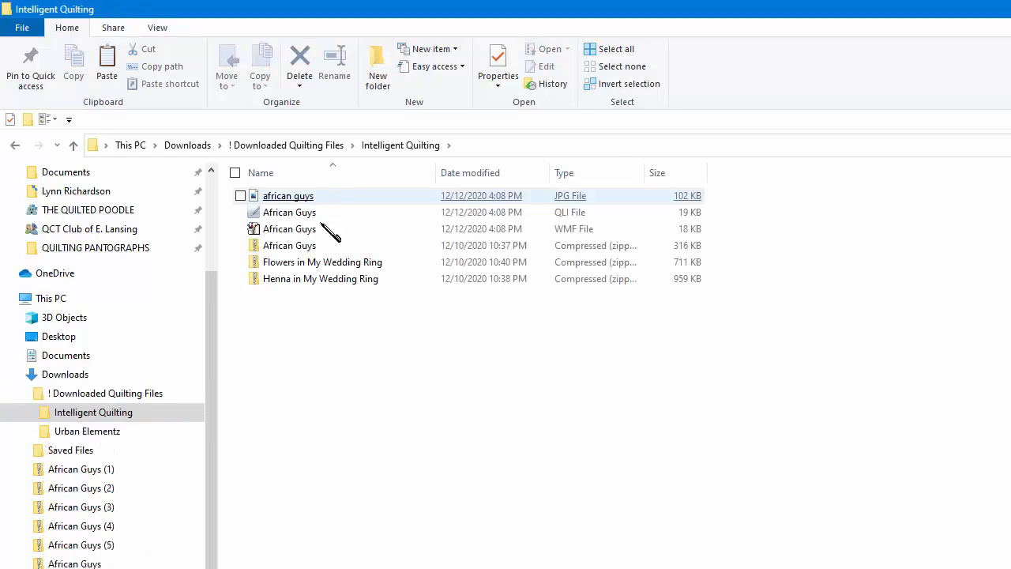
right_click(342, 396)
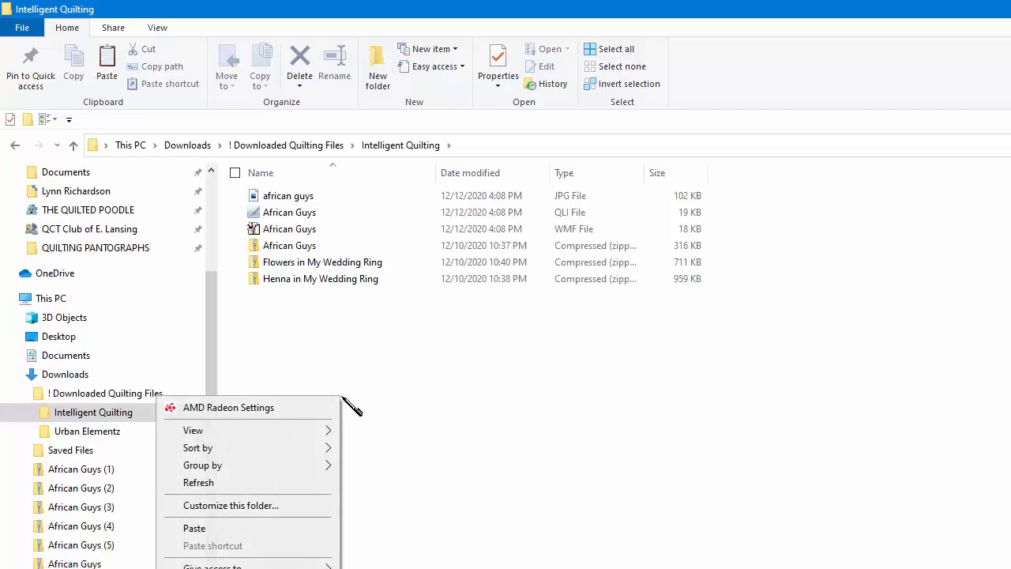
left_click(294, 530)
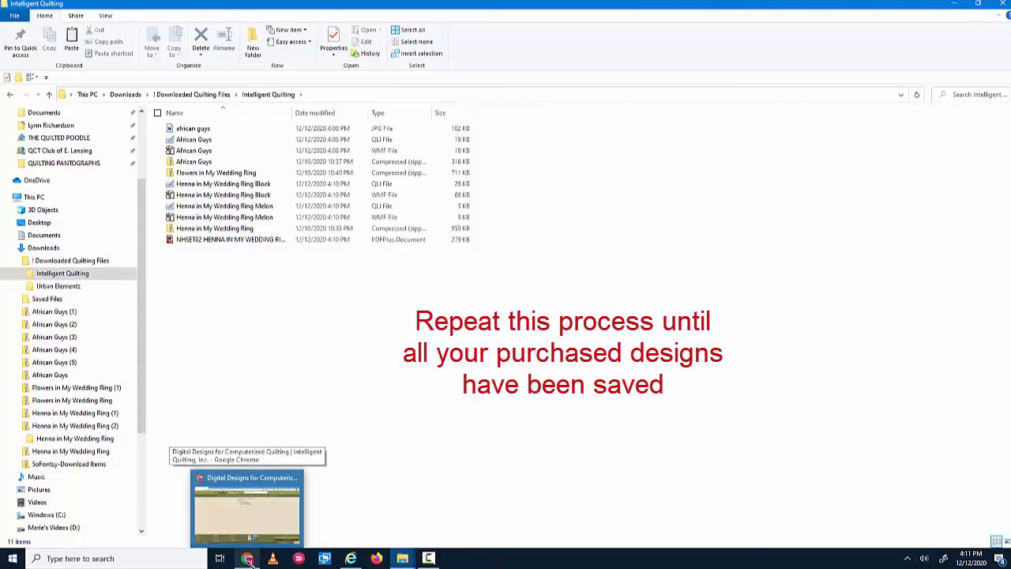
left_click(248, 558)
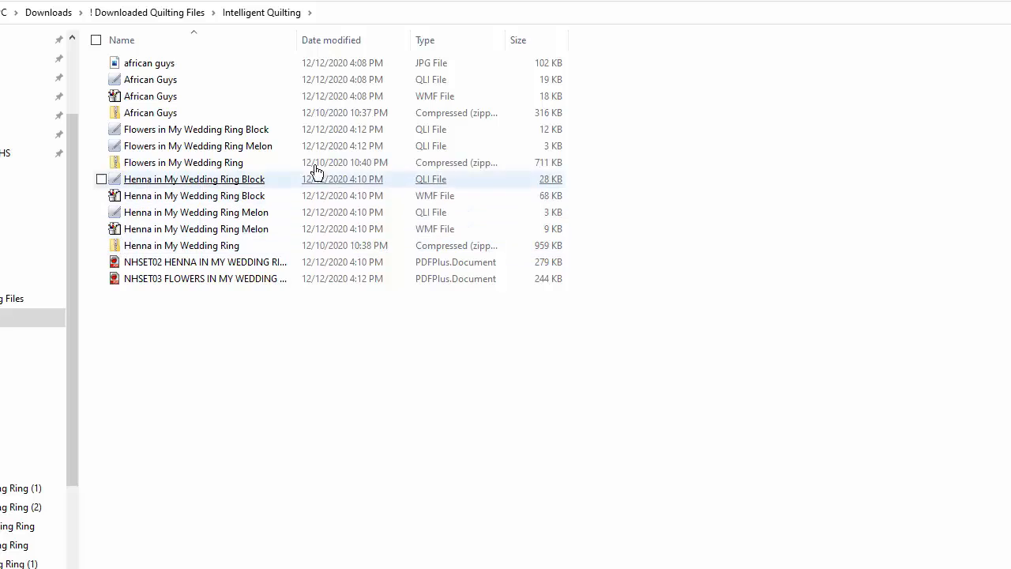
- Sort the files in the Intelligent Quilting folder by type and widen the Type column to show the full descriptions
left_click(465, 42)
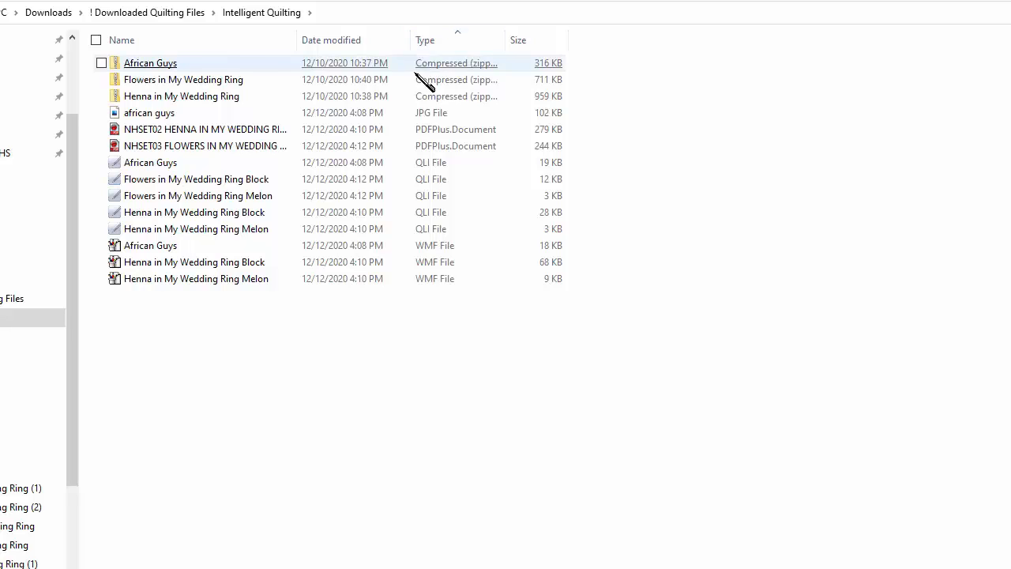
double_click(505, 39)
left_click_drag(600, 39, 640, 39)
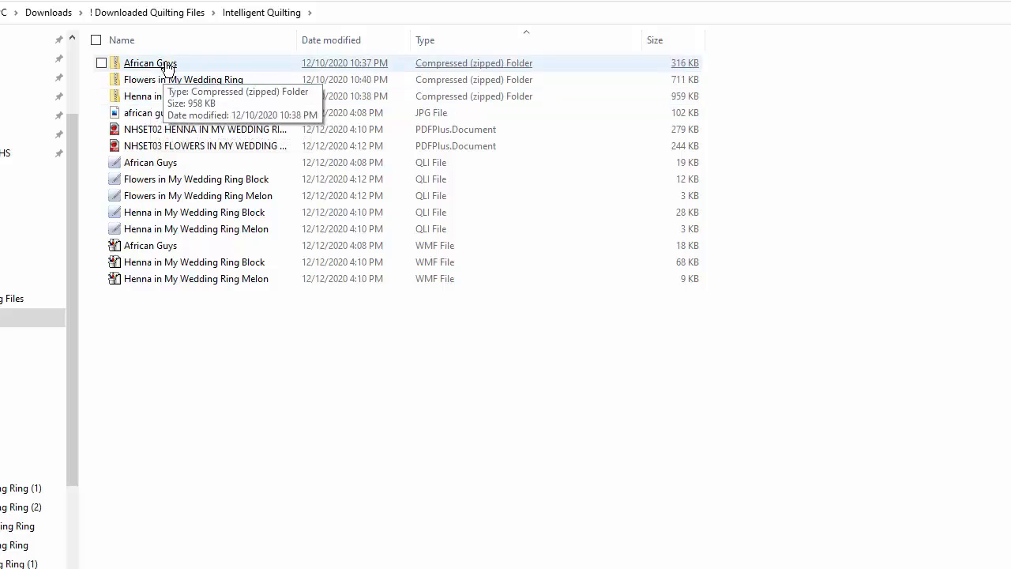
- Open the African Guys folder inside the African Guys archive stored in Intelligent Quilting and sort its files by type
double_click(168, 66)
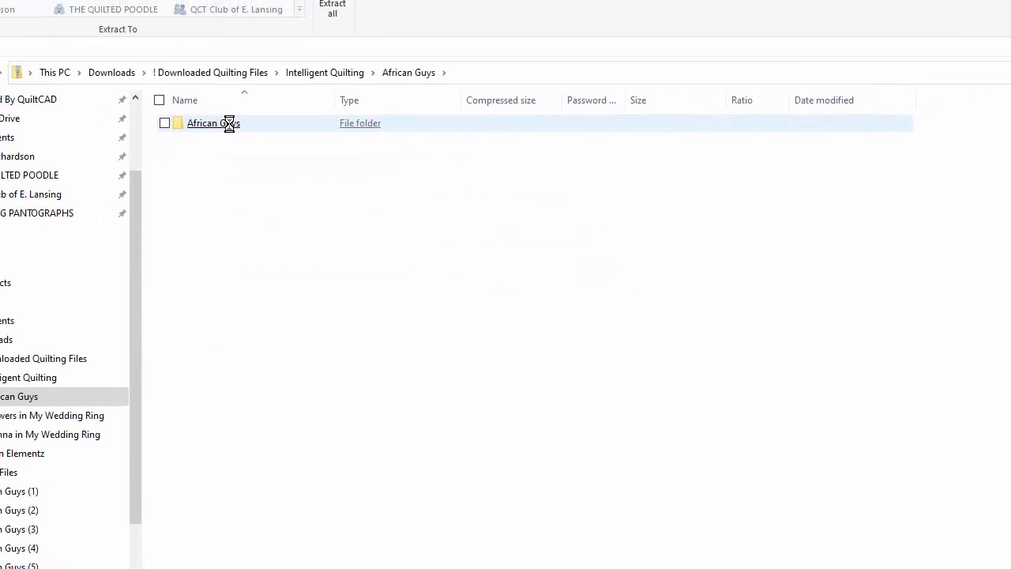
double_click(277, 180)
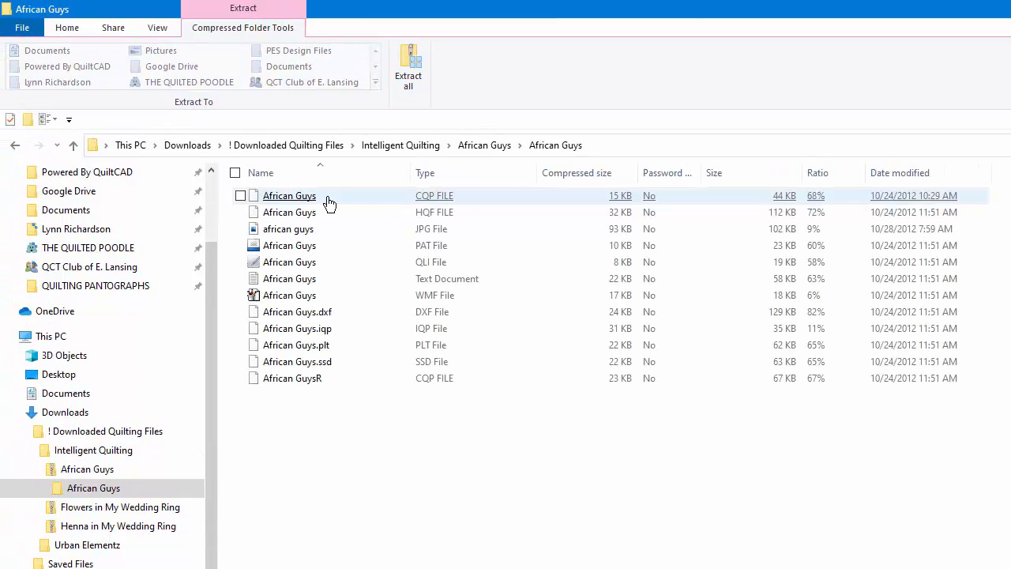
left_click(472, 170)
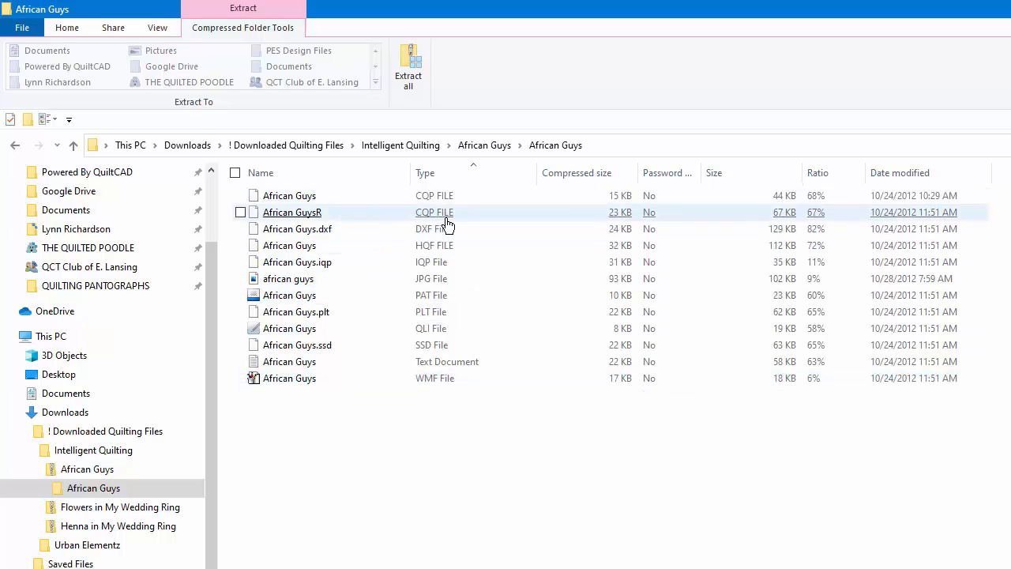
- Select the QLI and WMF files of the African Guys design and copy them
left_click(399, 335)
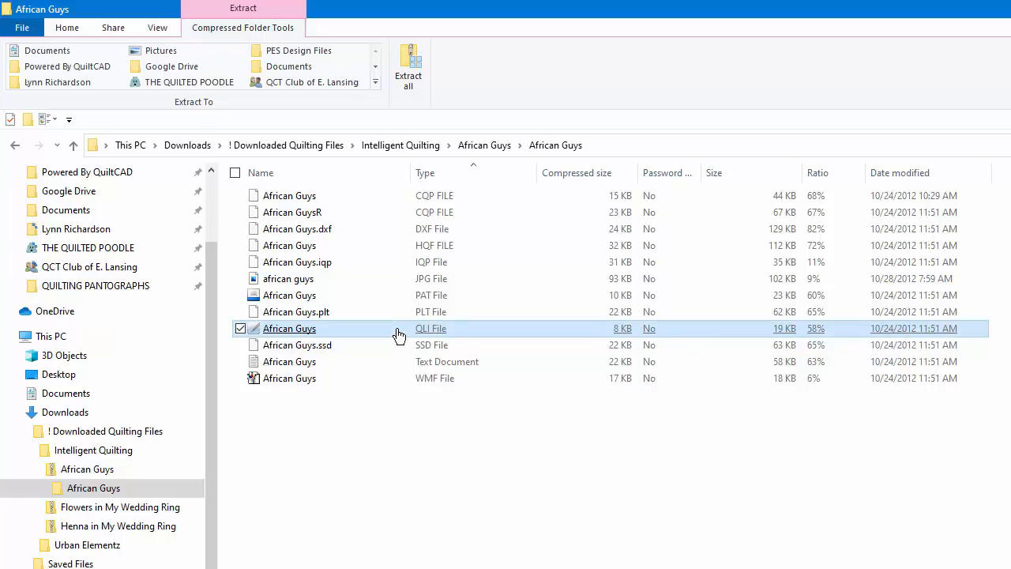
left_click(405, 386, "ctrl")
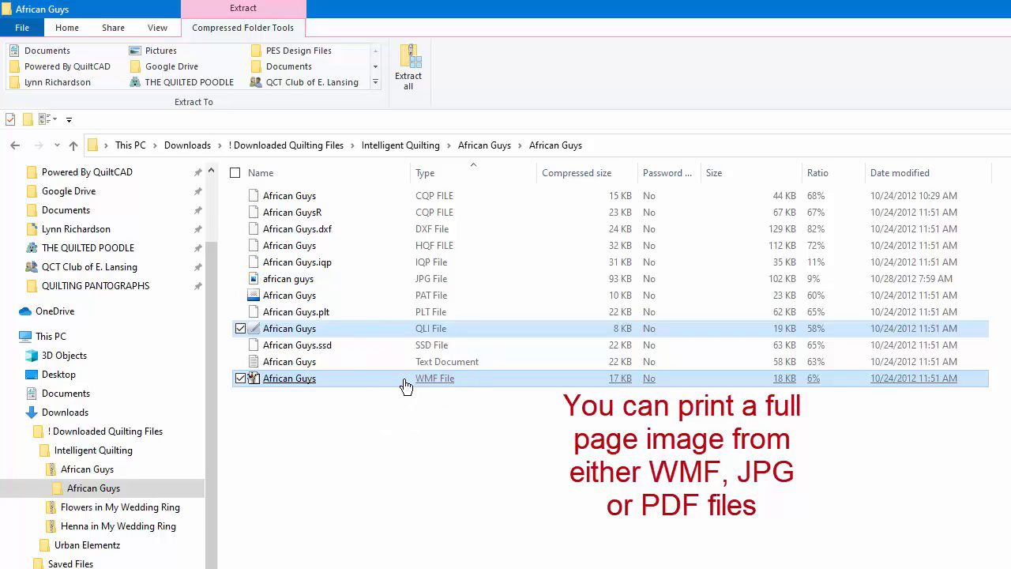
right_click(405, 386)
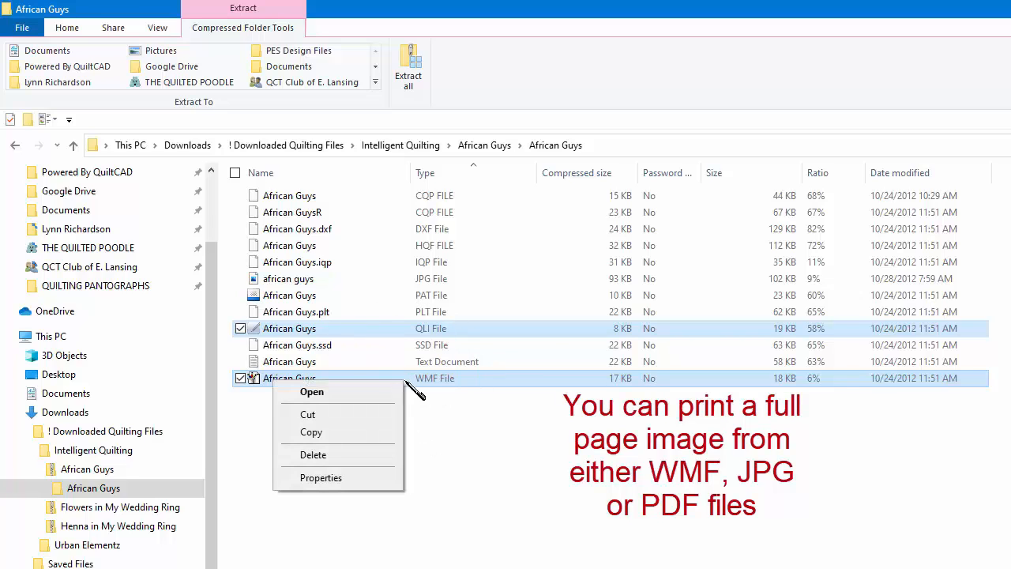
left_click(359, 434)
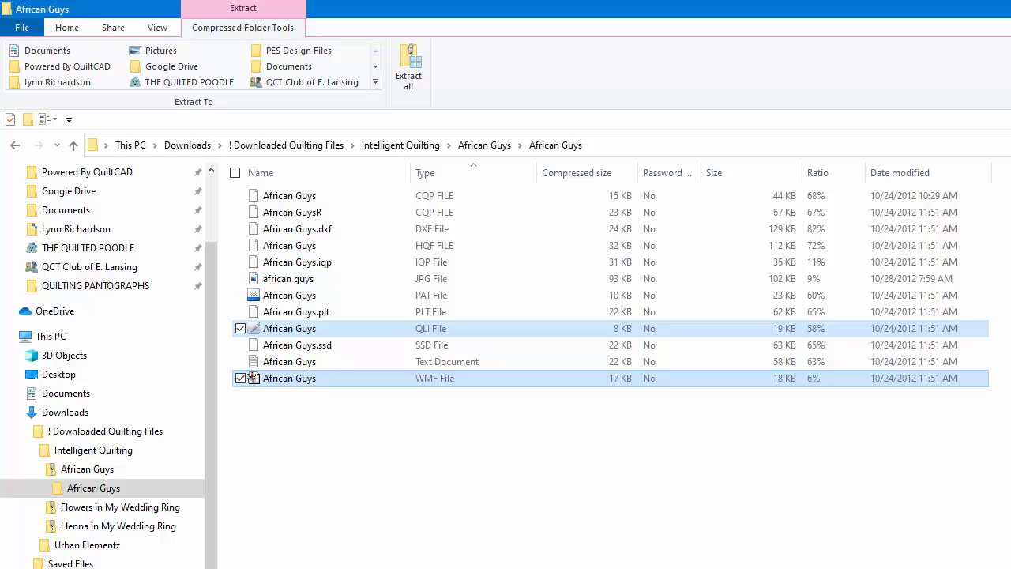
- Go back to Downloads and open the Intelligent Quilting folder inside ! Downloaded Quilting Files
left_click(86, 414)
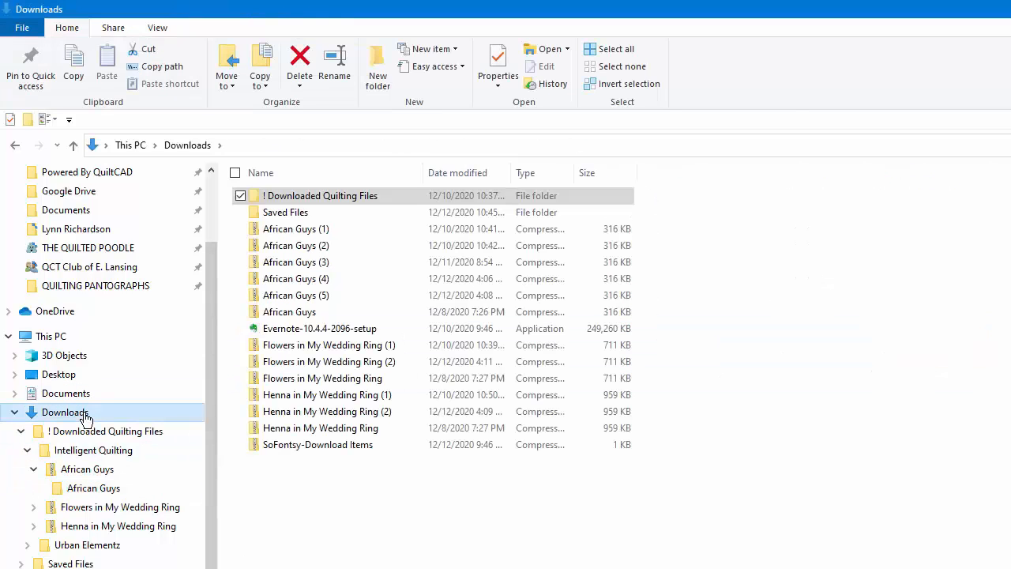
double_click(328, 205)
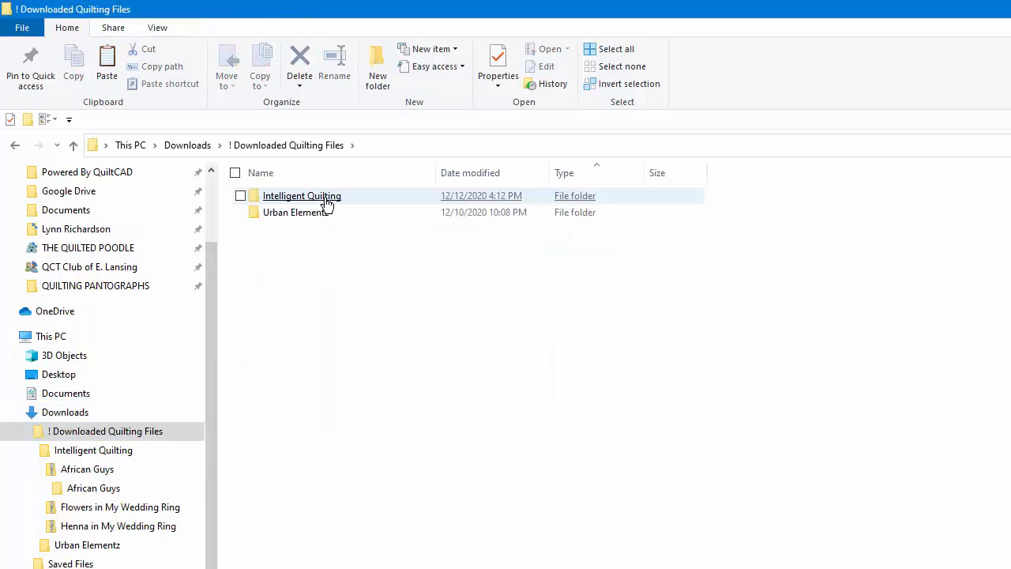
double_click(327, 205)
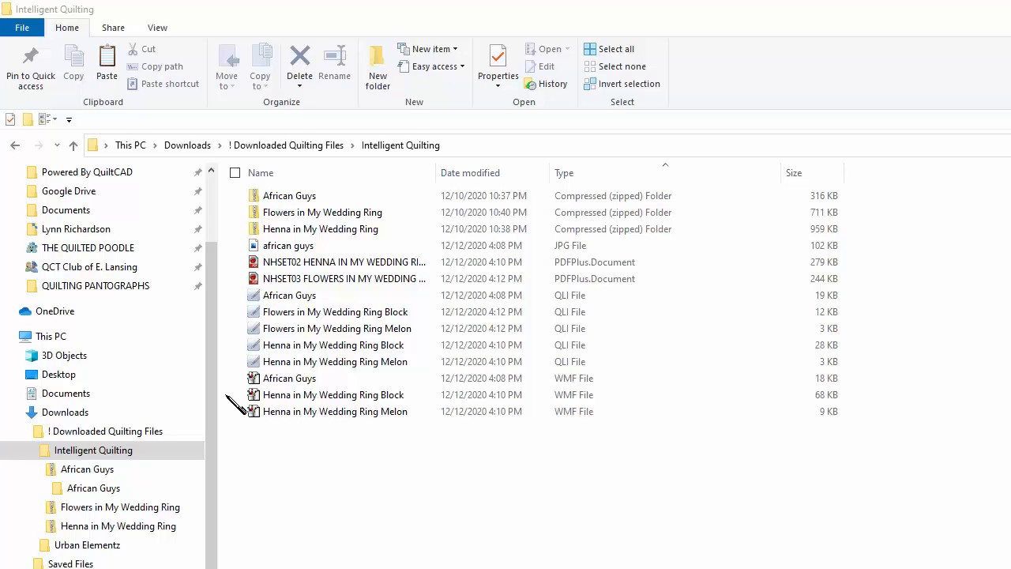
- Return to the ! Downloaded Quilting Files folder, clear the selection and open the Urban Elementz folder
left_click(296, 147)
left_click(297, 147)
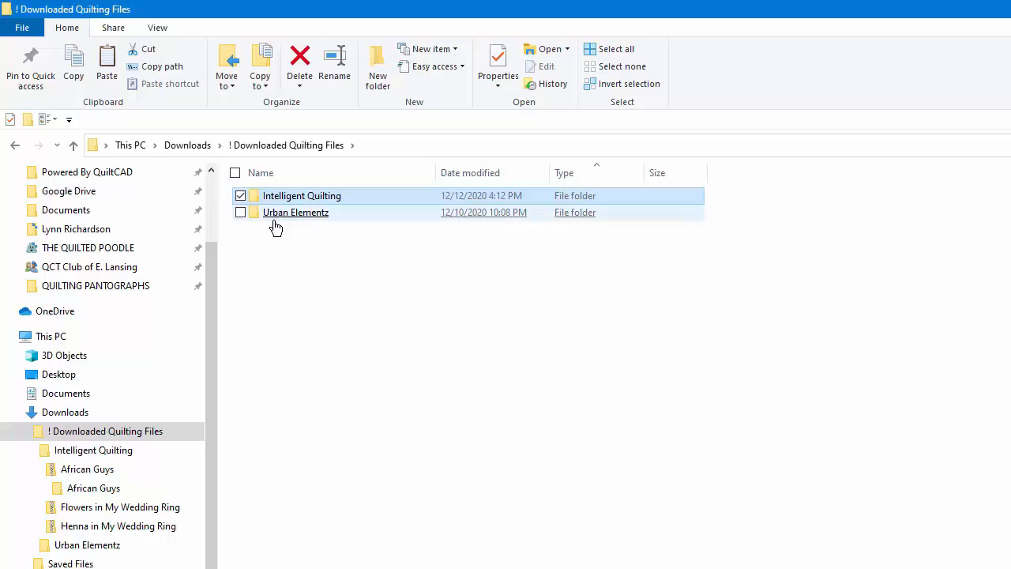
left_click(240, 199)
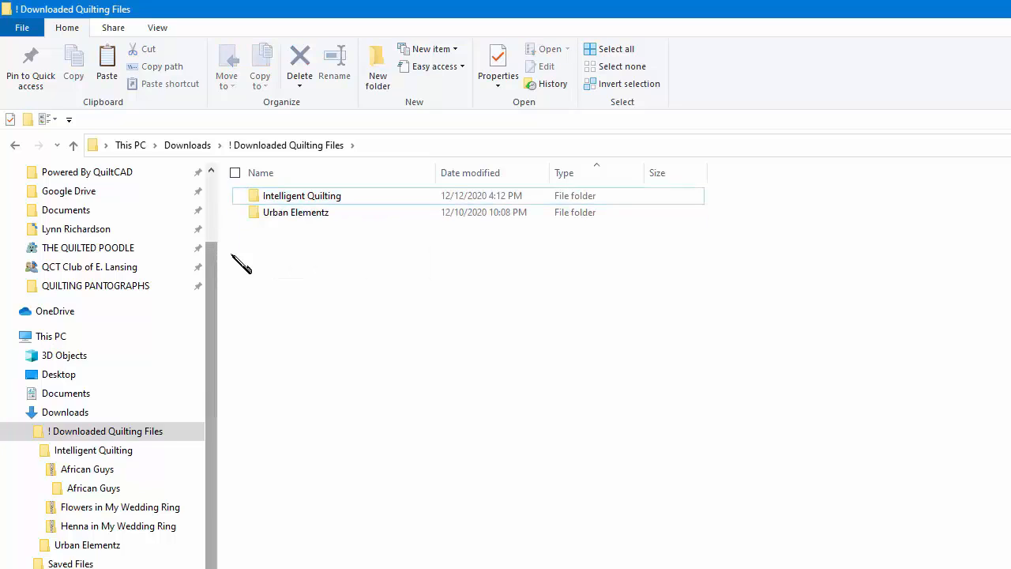
left_click(282, 214)
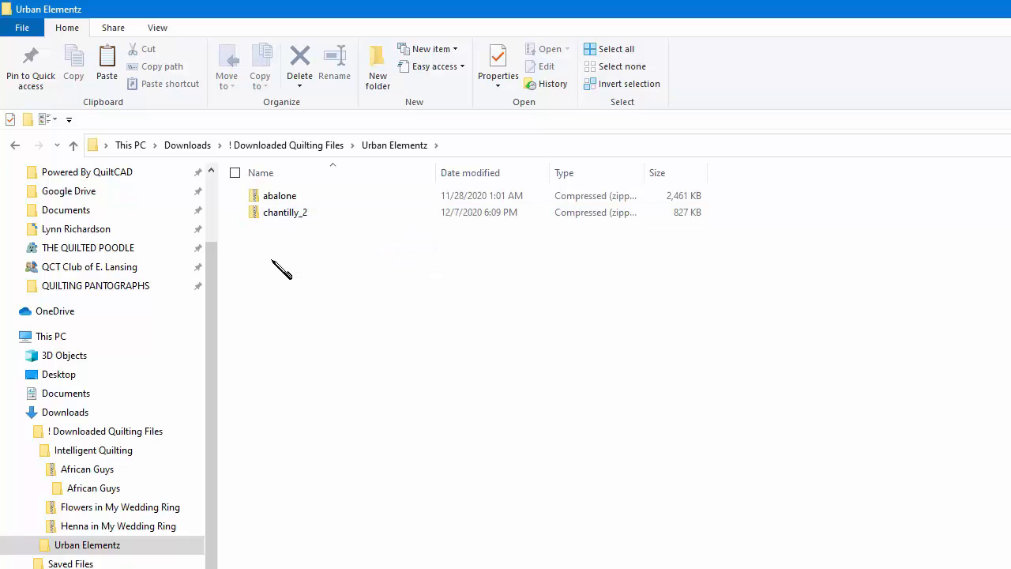
- Open the abalone archive and list its files by type, with the Type column placed directly after Name
double_click(283, 200)
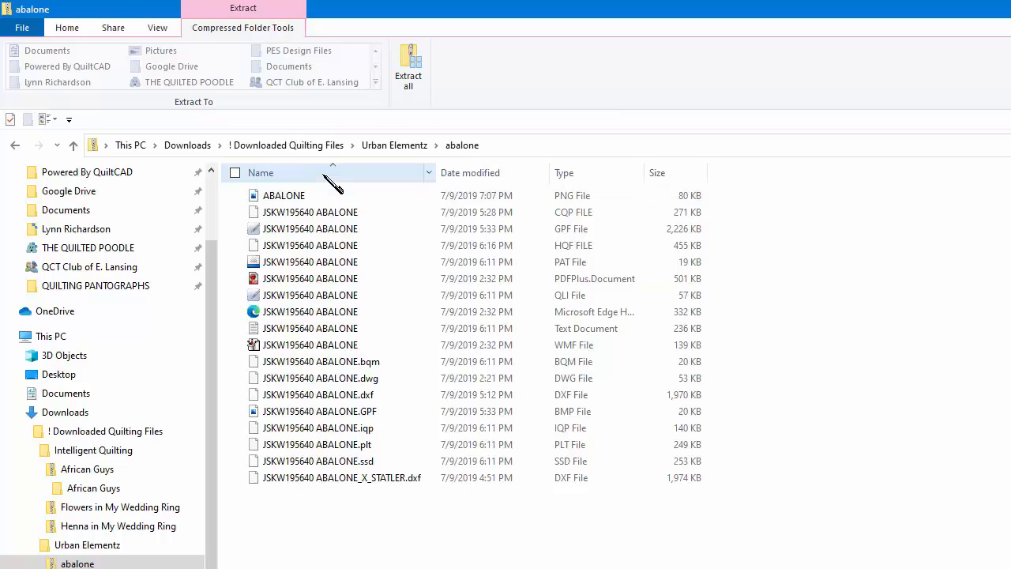
left_click_drag(461, 181, 601, 178)
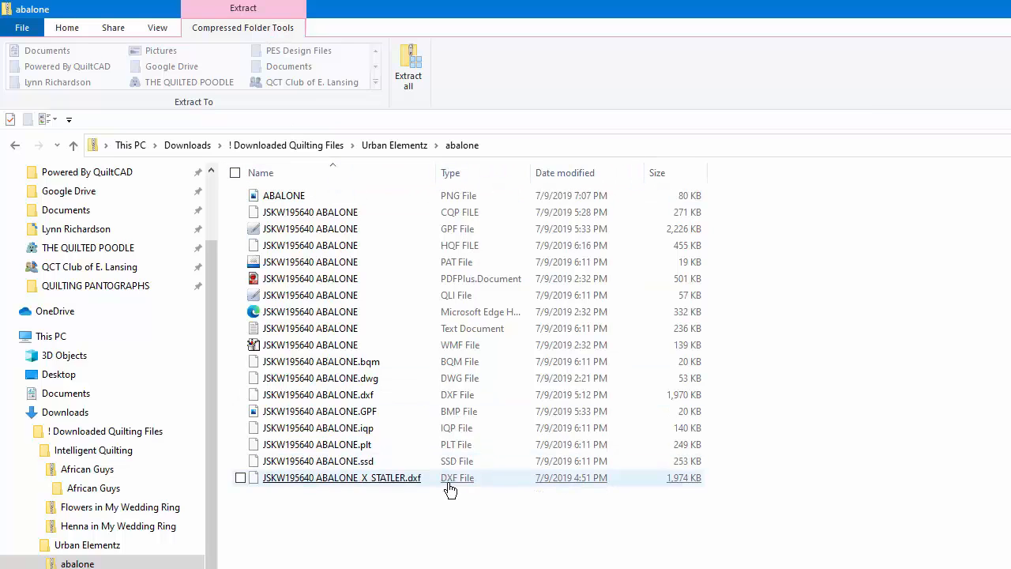
left_click(491, 181)
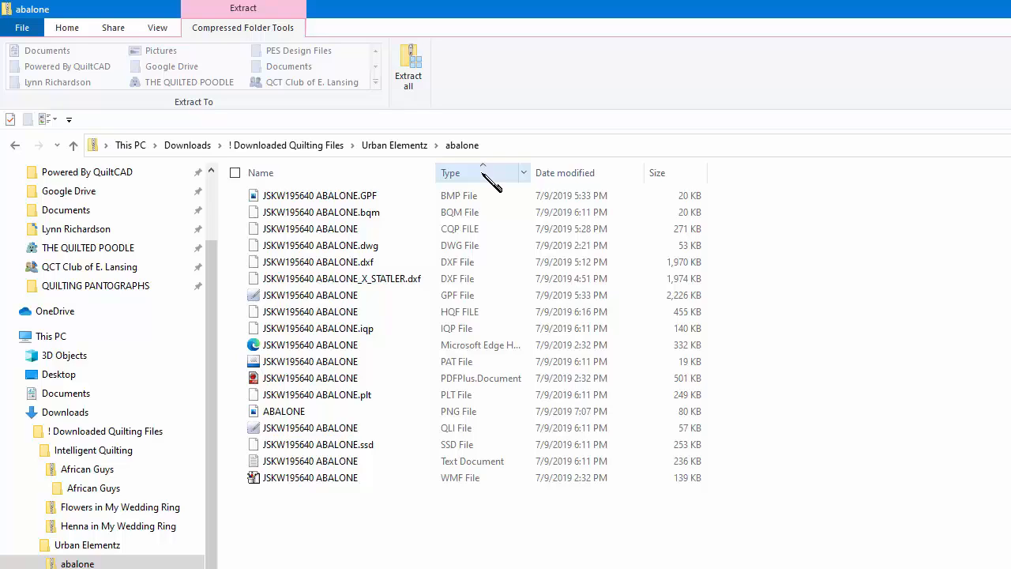
- Select the BMP, GPF and PDF files of the Abalone design and copy them
left_click(435, 198)
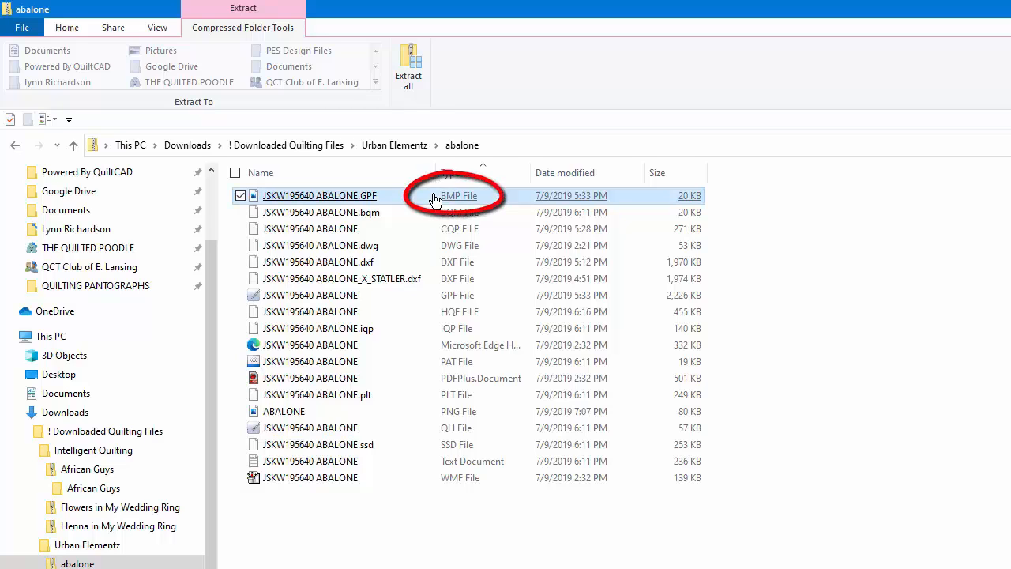
left_click(432, 296, "ctrl")
left_click(419, 383, "ctrl")
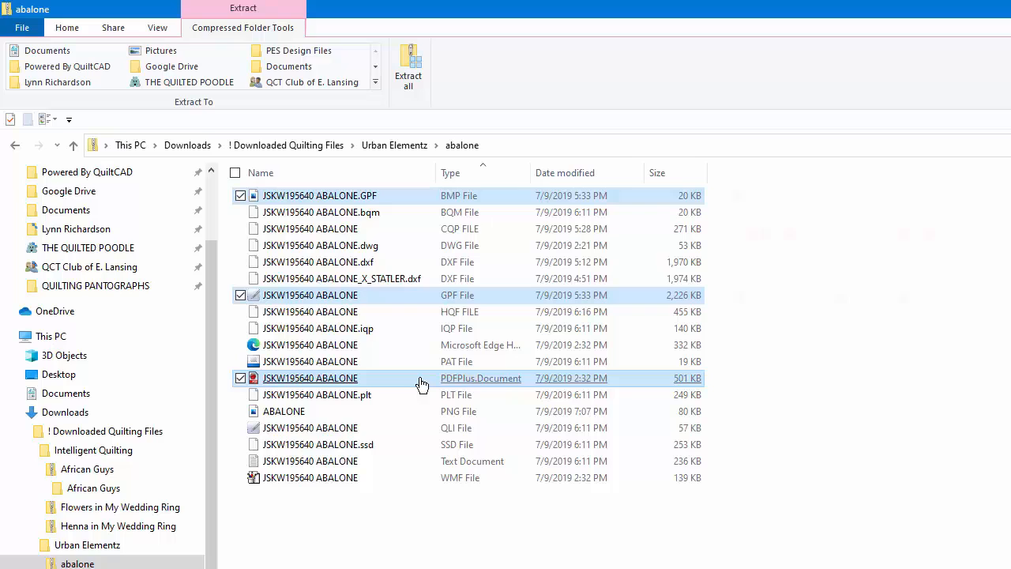
right_click(422, 382)
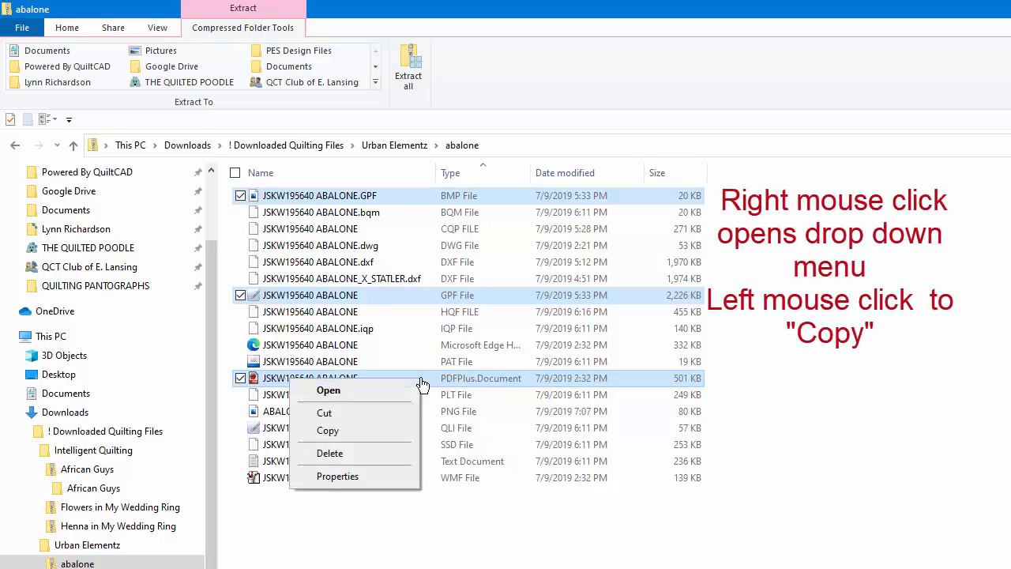
left_click(362, 432)
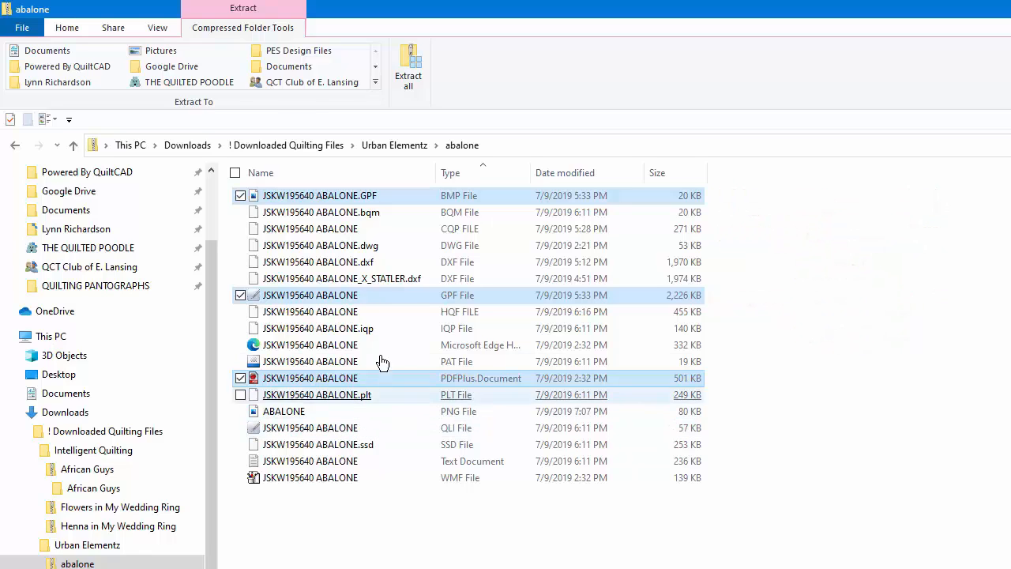
- Go back to the Urban Elementz folder and paste the copied Abalone files into it
left_click(403, 145)
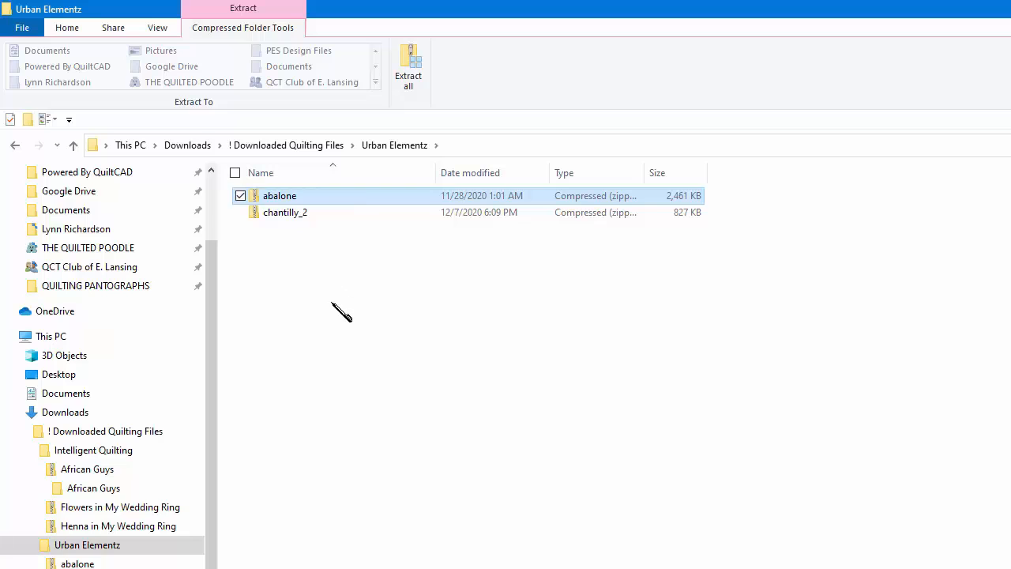
right_click(332, 312)
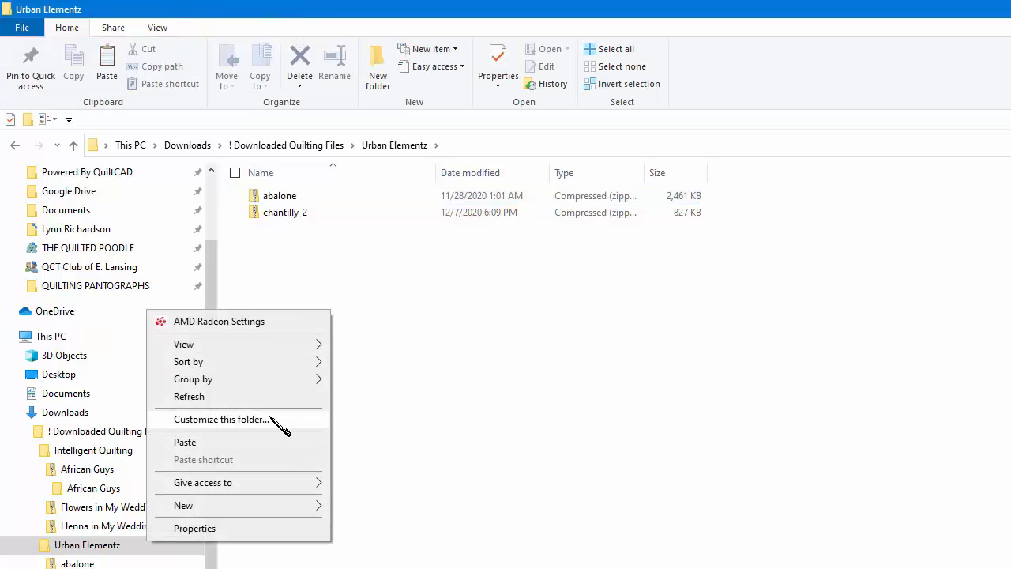
left_click(273, 448)
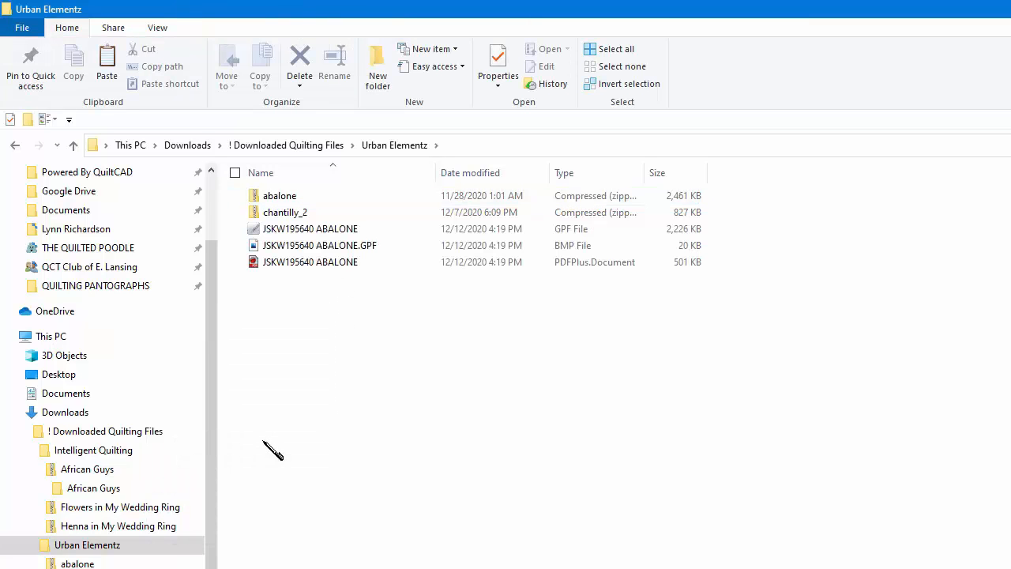
- Open the chantilly_2 archive in Urban Elementz and sort its files by type
left_click(286, 212)
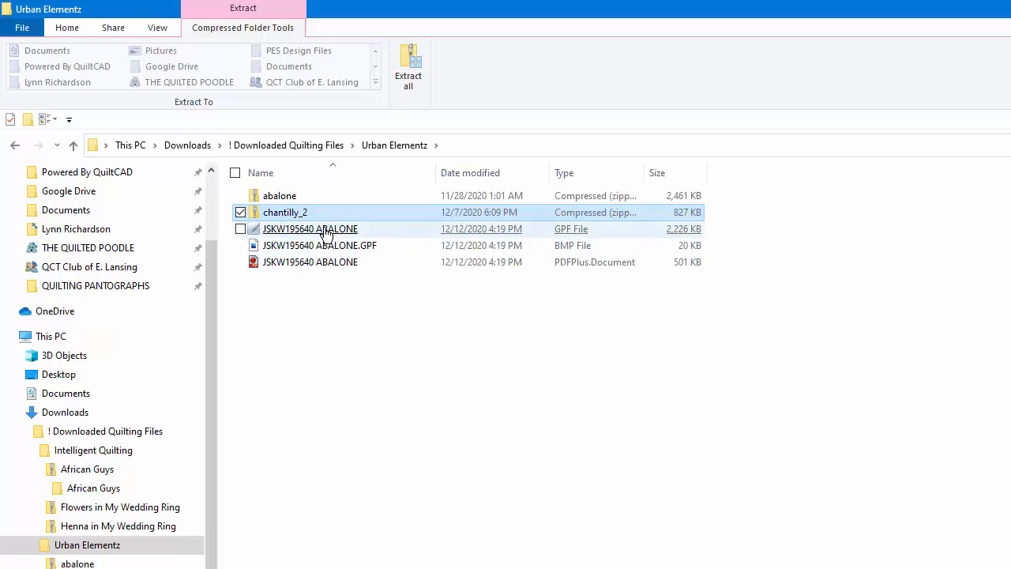
double_click(292, 218)
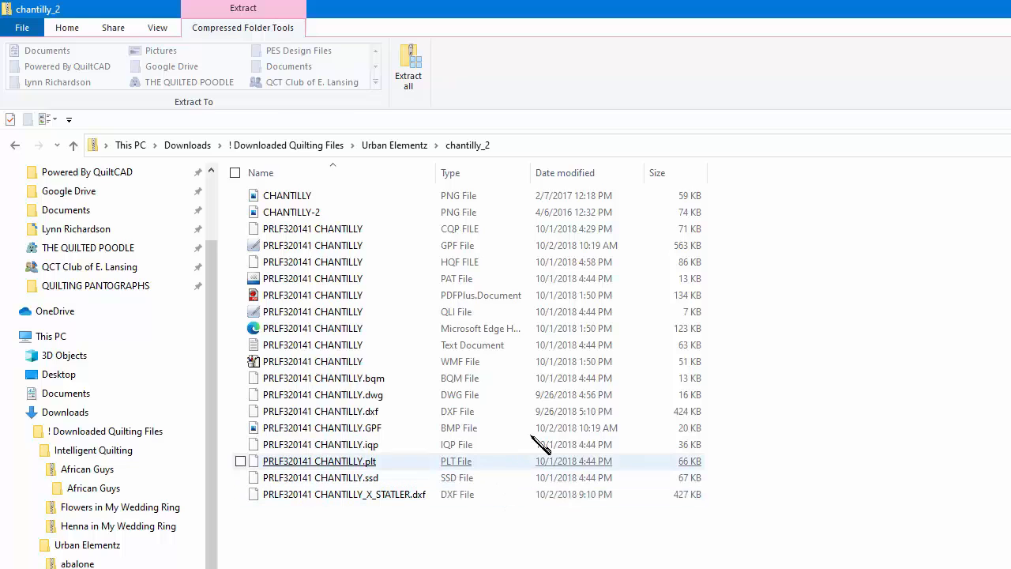
left_click(490, 174)
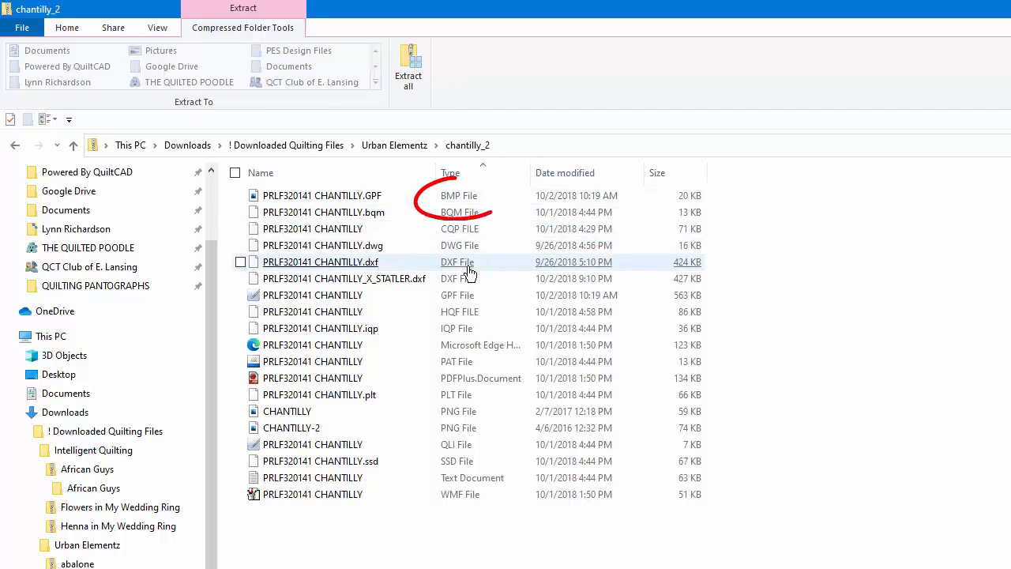
- Select the BMP, GPF and PDF files of the Chantilly design and copy them
left_click(433, 199)
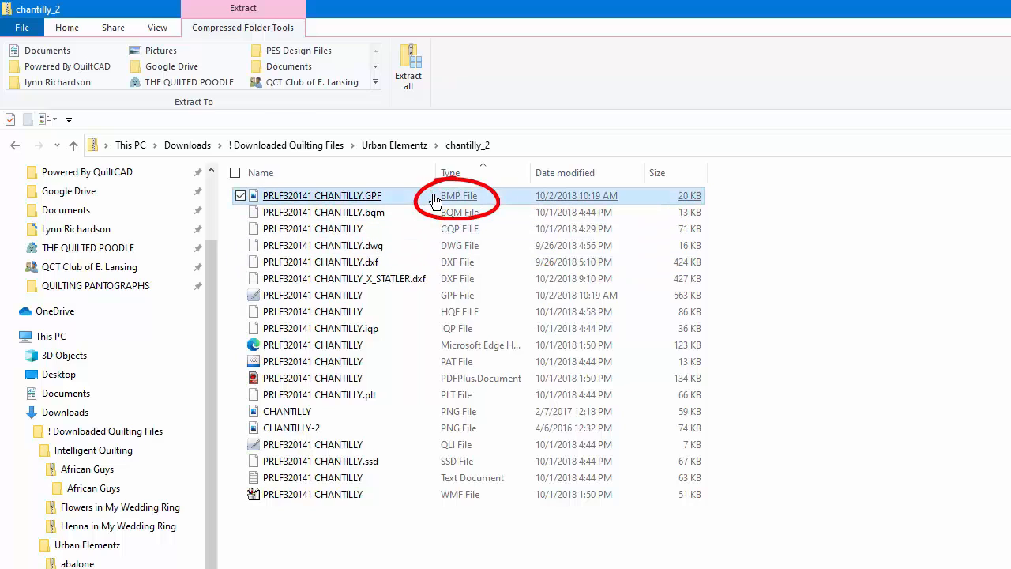
left_click(420, 297, "ctrl")
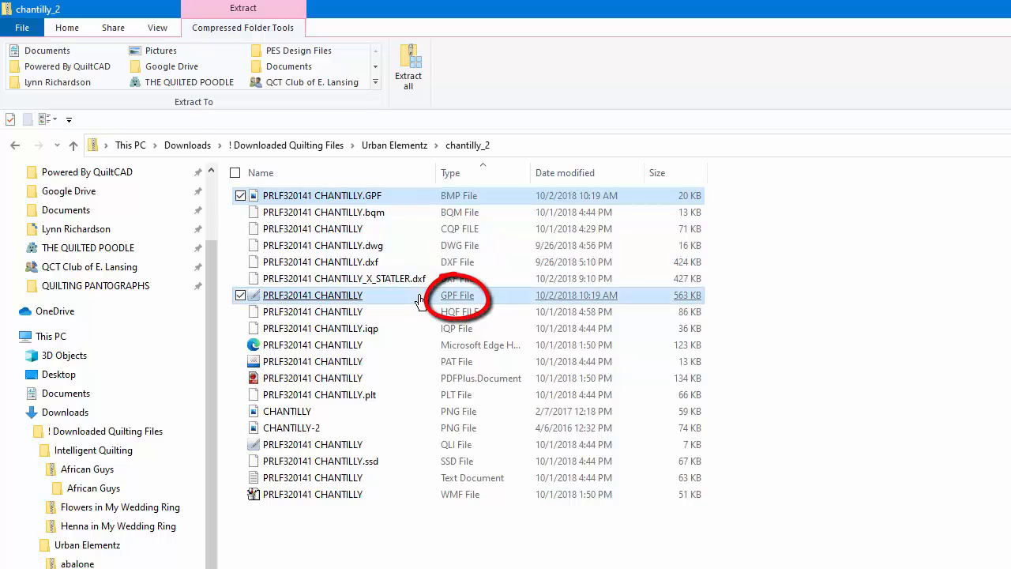
left_click(412, 380, "ctrl")
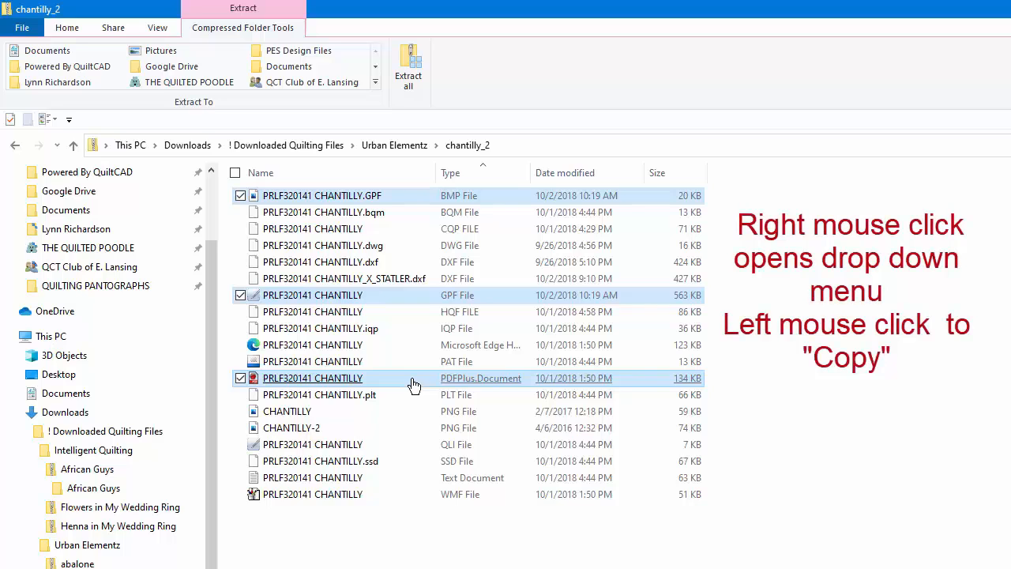
right_click(414, 385)
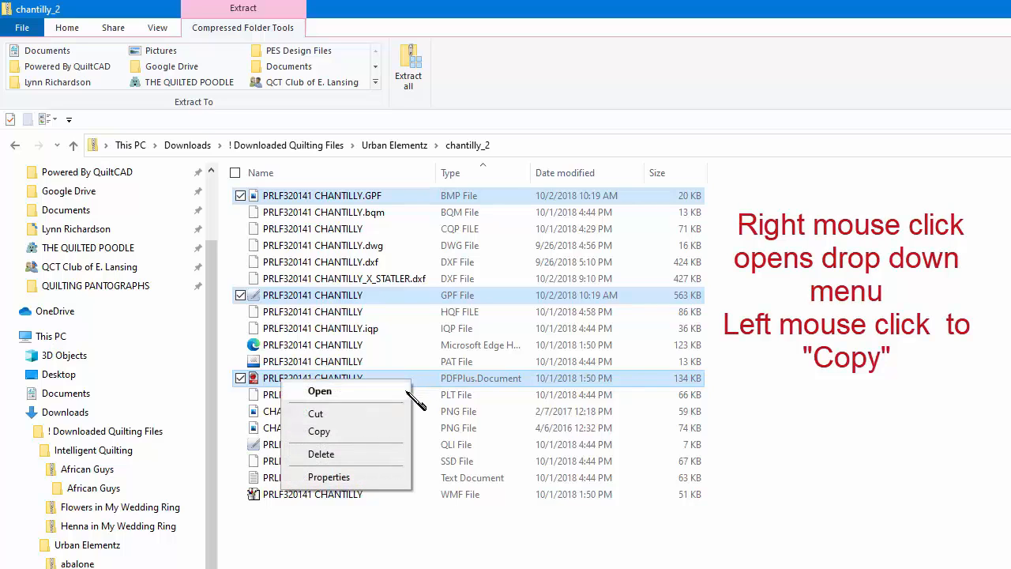
left_click(356, 433)
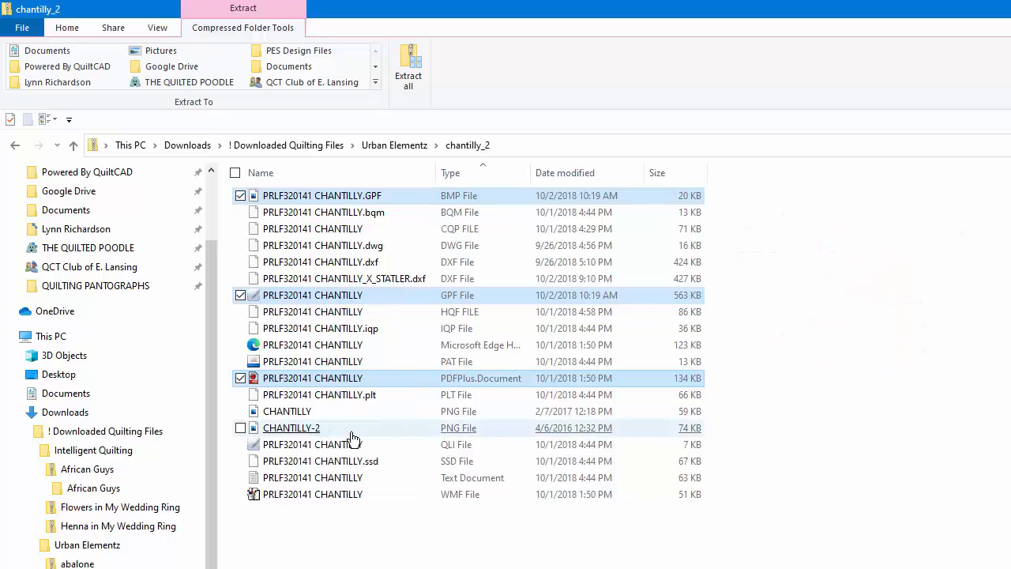
- Go back to the Urban Elementz folder and paste the copied Chantilly files into it
left_click(398, 146)
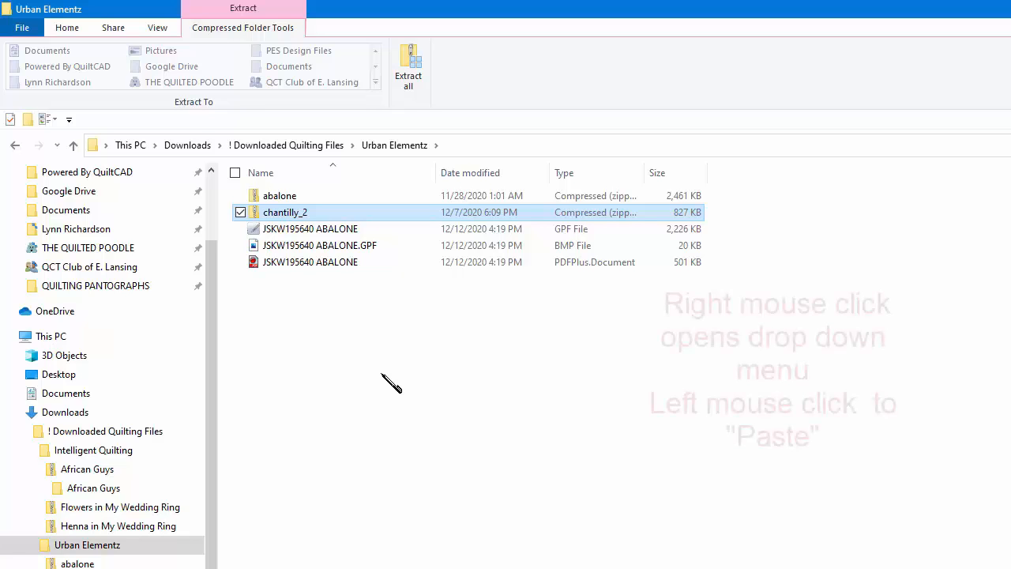
right_click(381, 375)
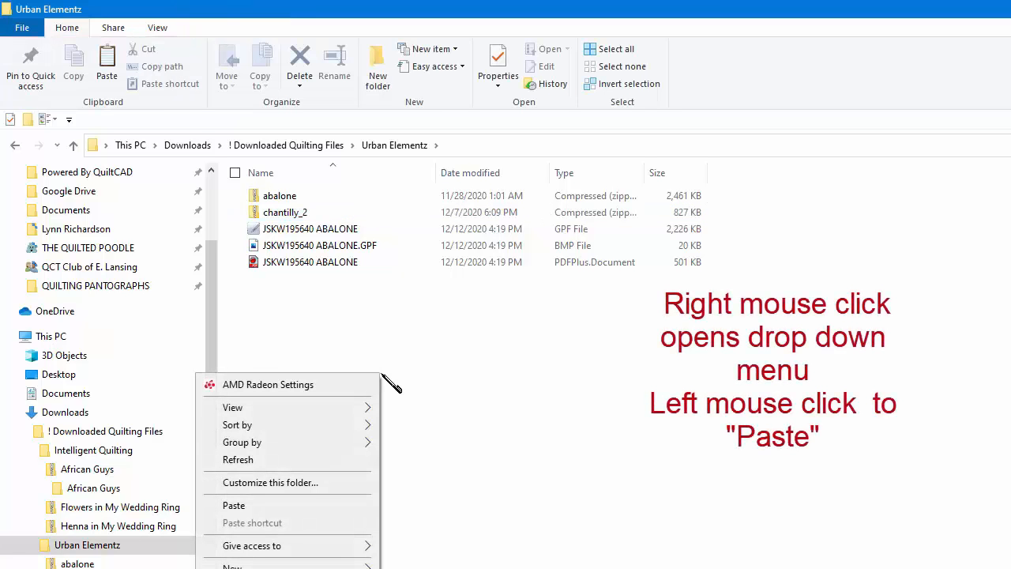
left_click(311, 509)
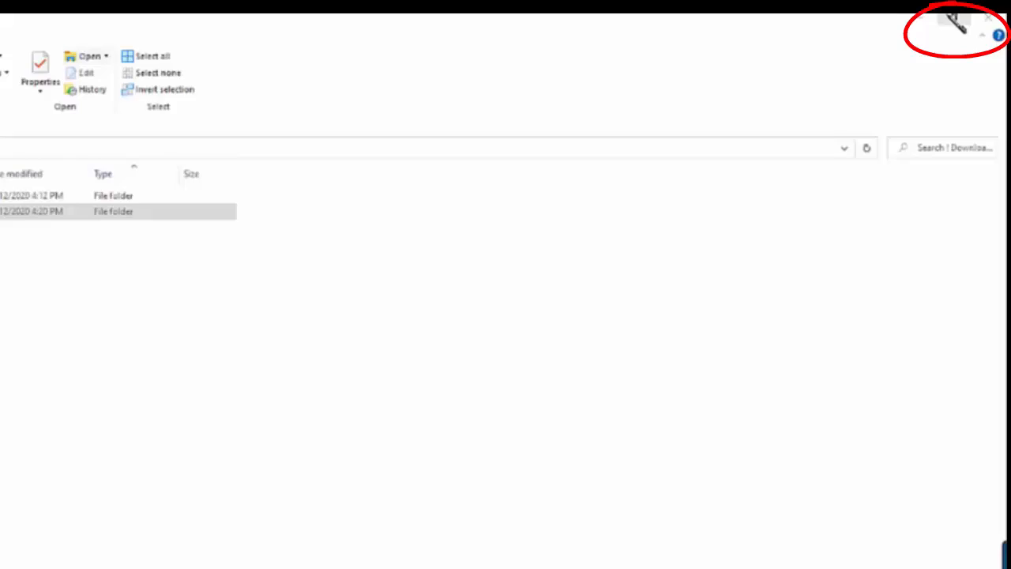
- Restore the maximized ! Downloaded Quilting Files window and fit it to the left half of the screen, reaching down to the taskbar
left_click(956, 23)
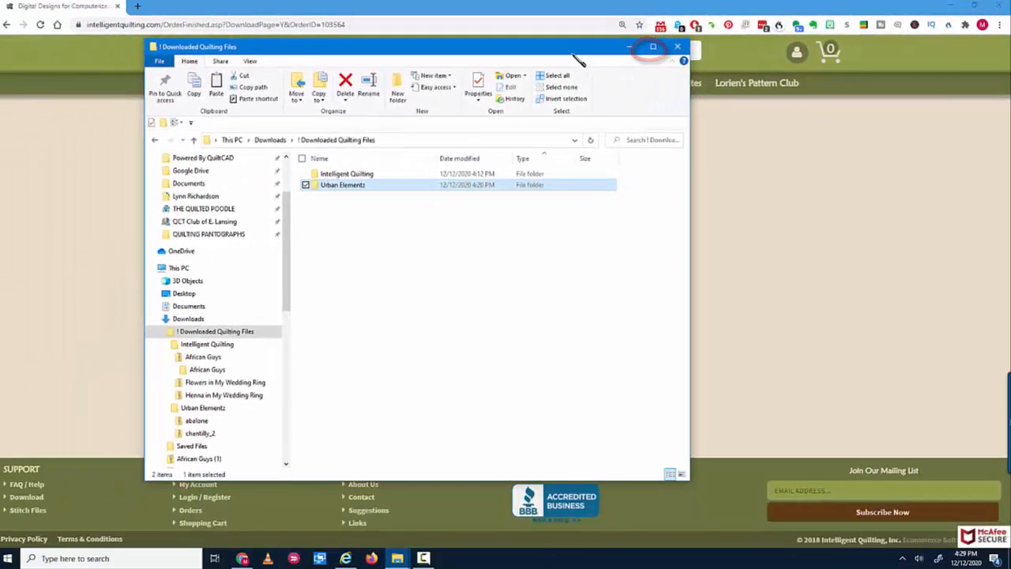
left_click_drag(572, 49, 433, 18)
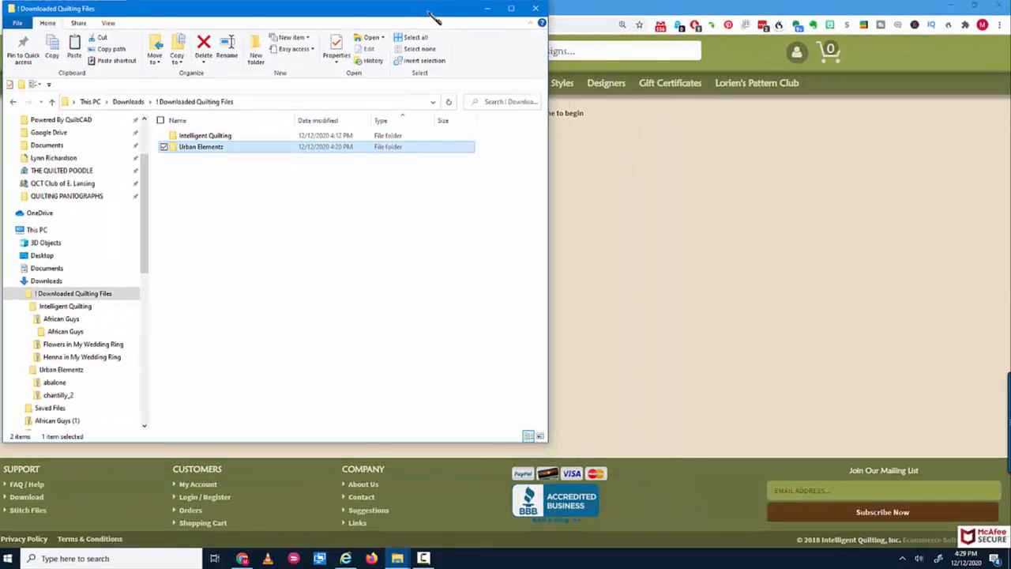
left_click_drag(340, 444, 323, 538)
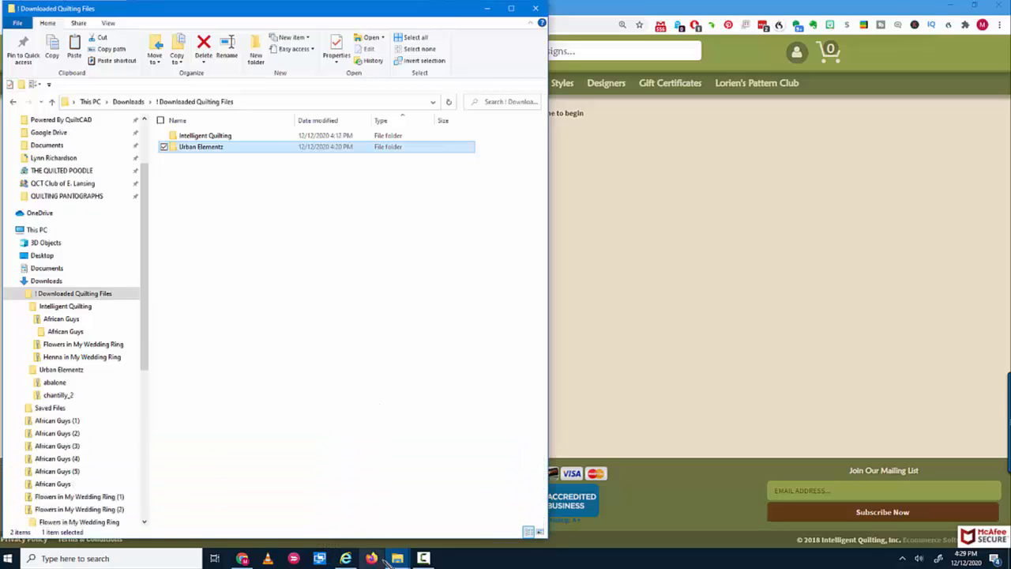
- Open an additional File Explorer window while keeping the ! Downloaded Quilting Files window open
mouse_move(399, 561)
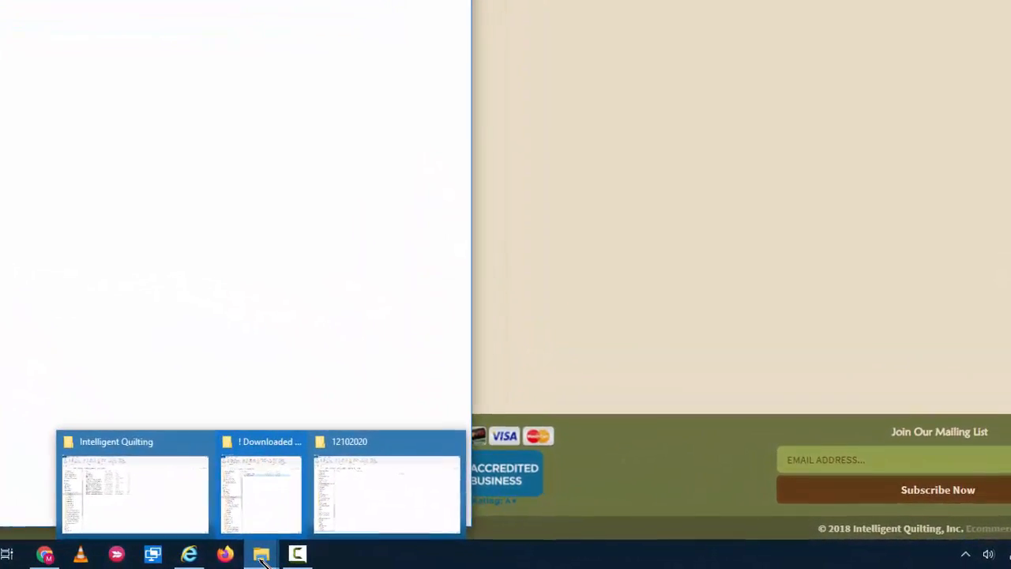
right_click(226, 554)
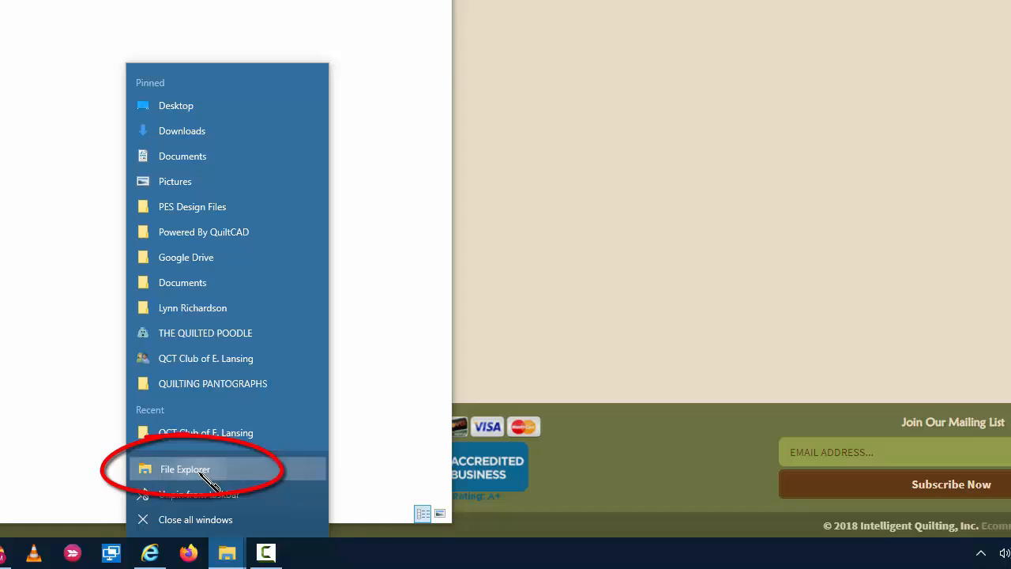
left_click(202, 473)
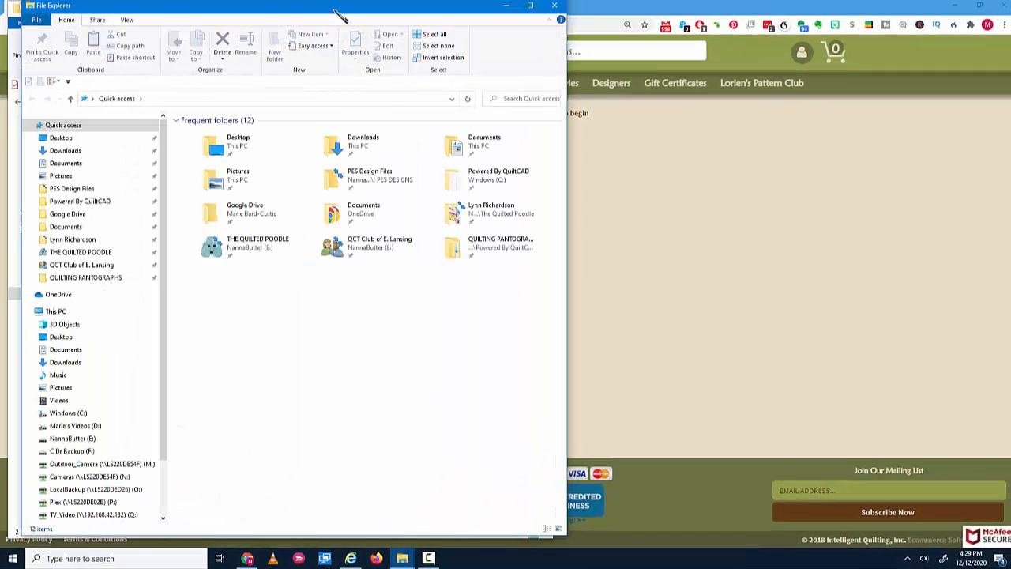
- Place the new File Explorer window beside the ! Downloaded Quilting Files window and narrow it so the two do not overlap
left_click_drag(336, 9, 778, 0)
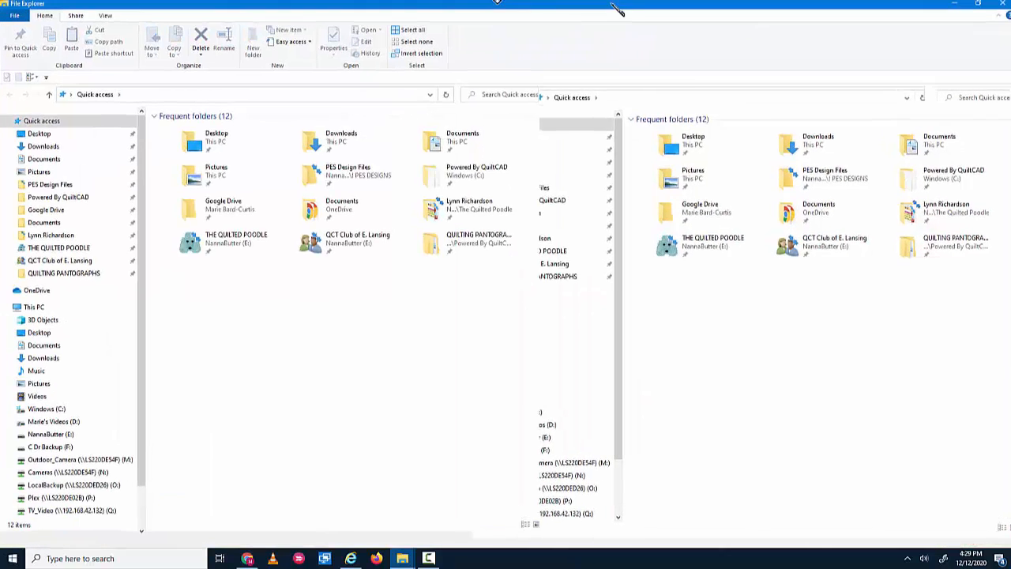
left_click(978, 4)
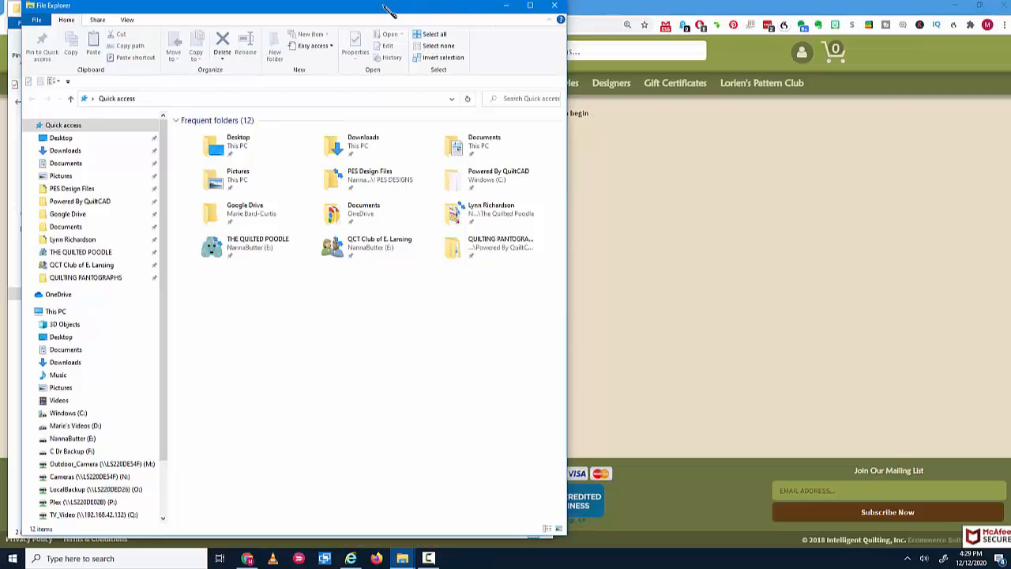
left_click_drag(384, 9, 800, 17)
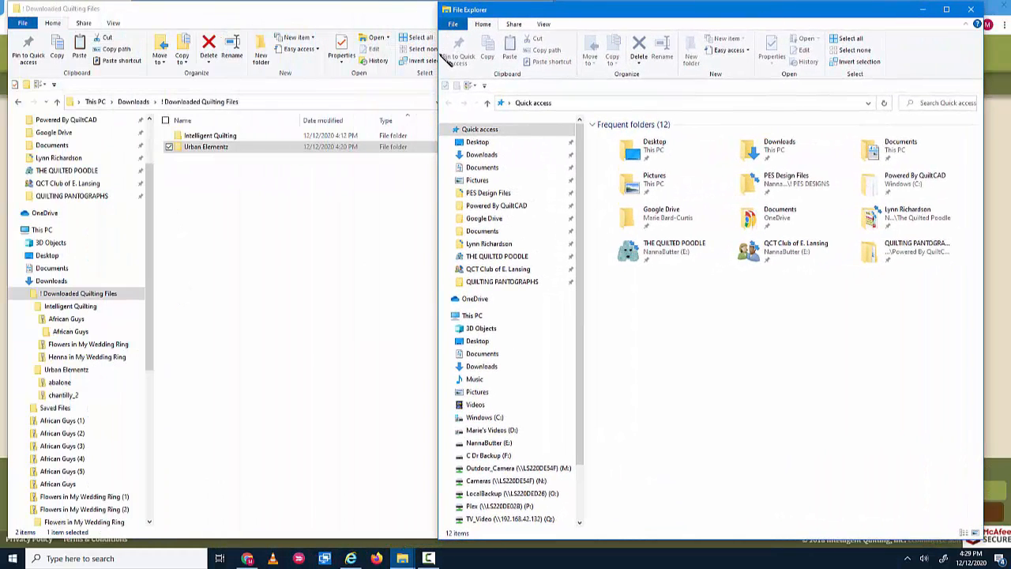
left_click_drag(437, 54, 545, 54)
- In the new File Explorer window, open the INTELLIGENT QUILTING folder inside Powered By QuiltCAD on the Windows (C:) drive
left_click(579, 316)
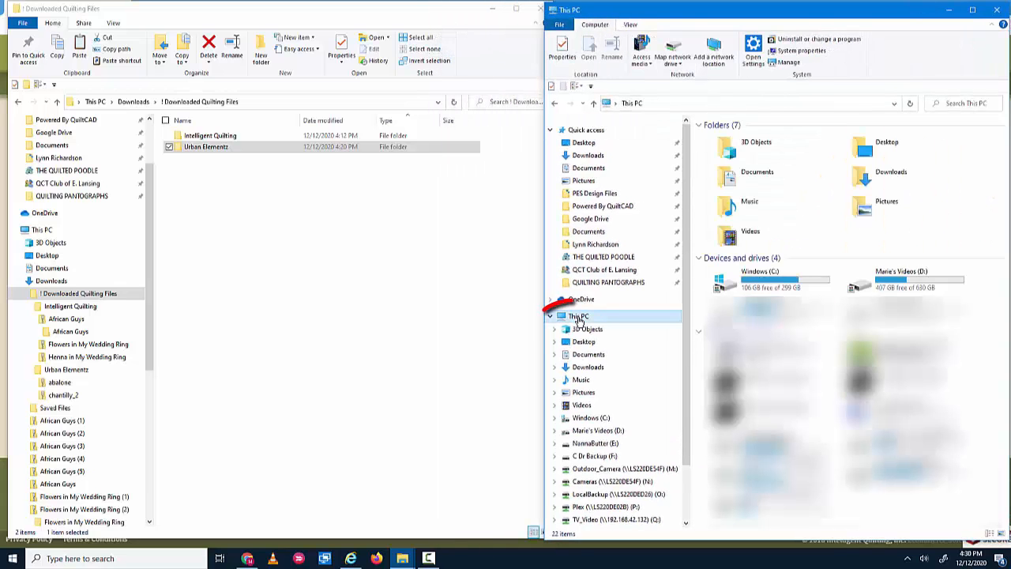
double_click(757, 283)
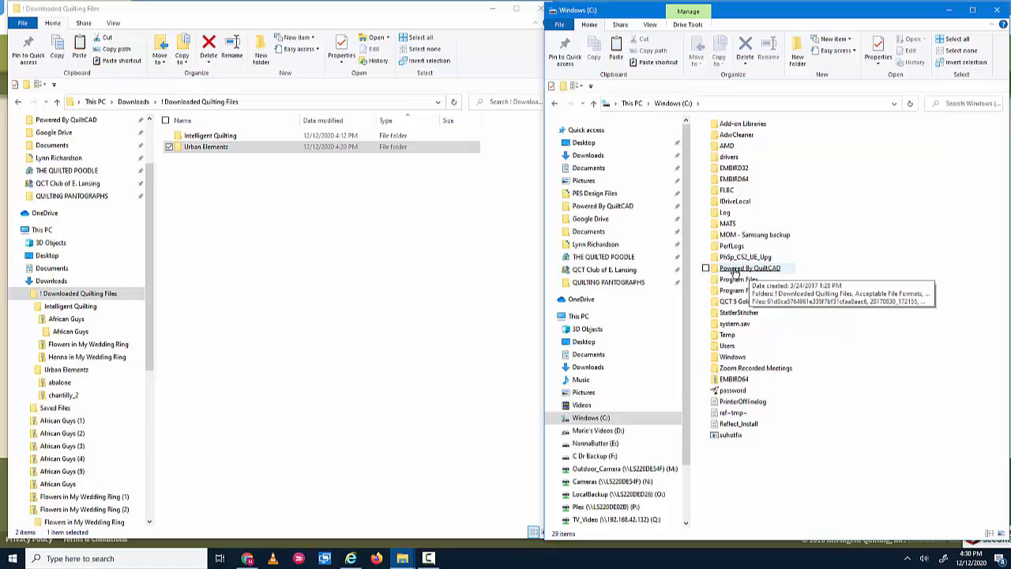
double_click(736, 269)
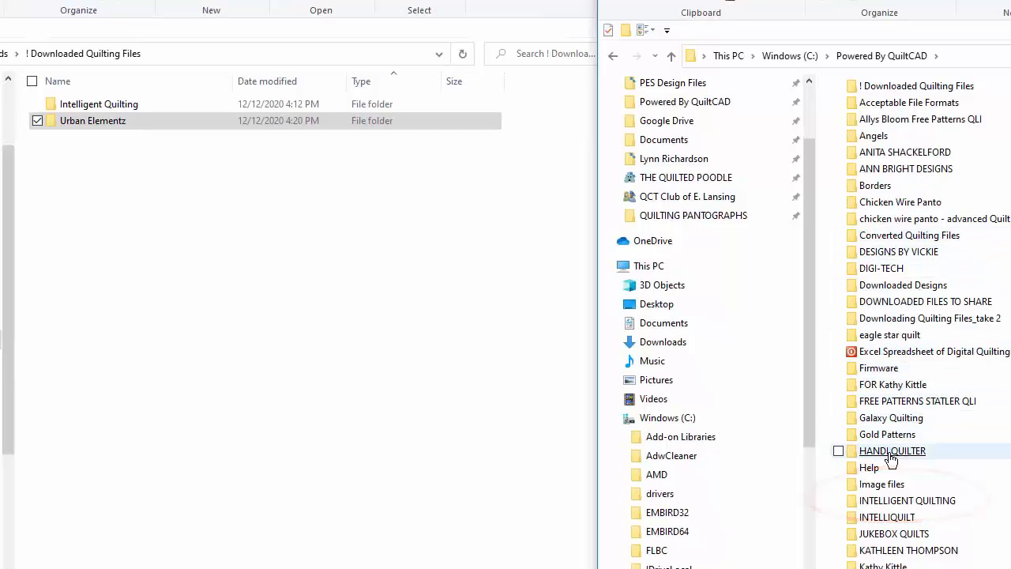
double_click(907, 501)
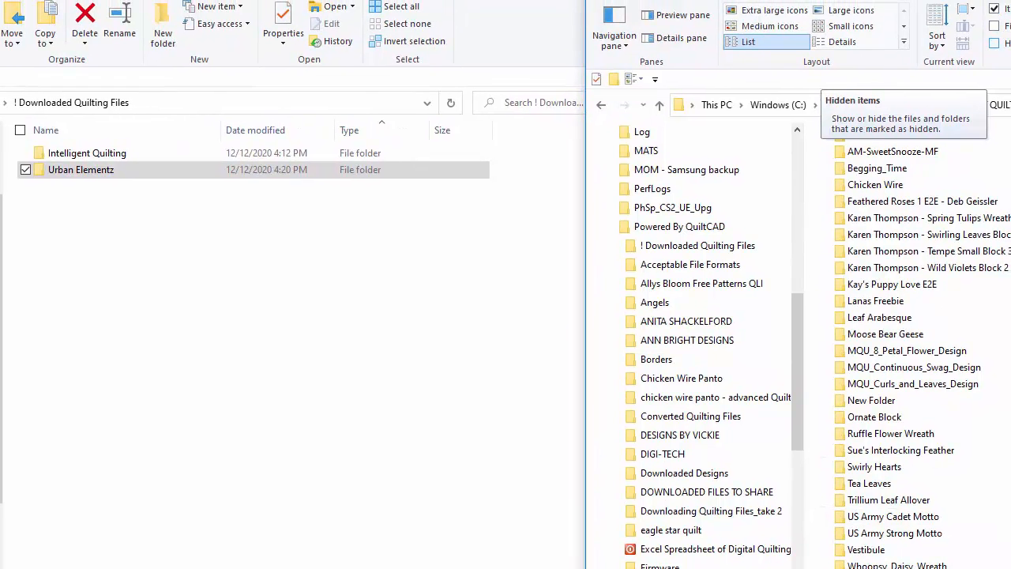
- Create a folder named 12092020 inside INTELLIGENT QUILTING and open it
left_click(615, 80)
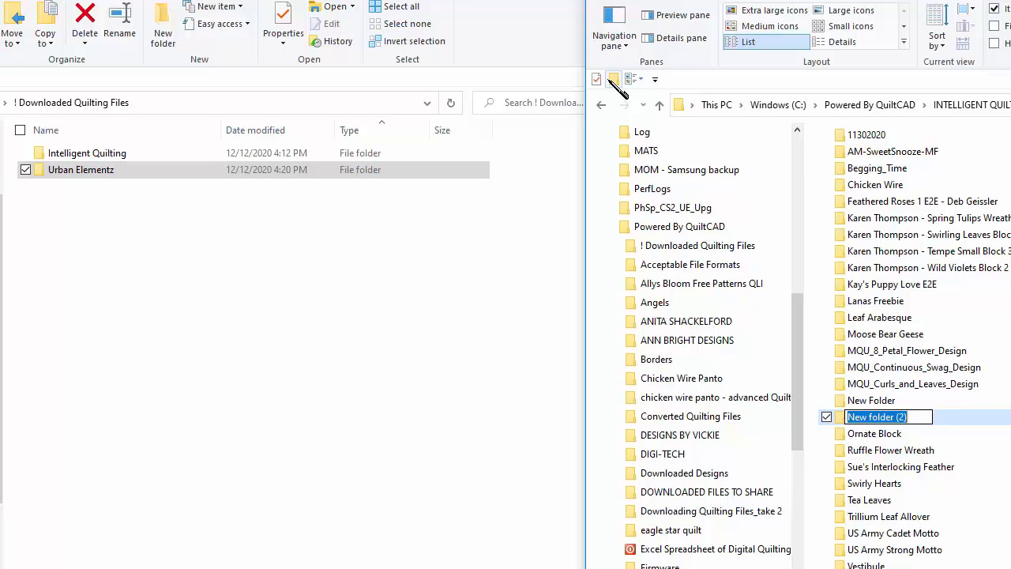
type("12")
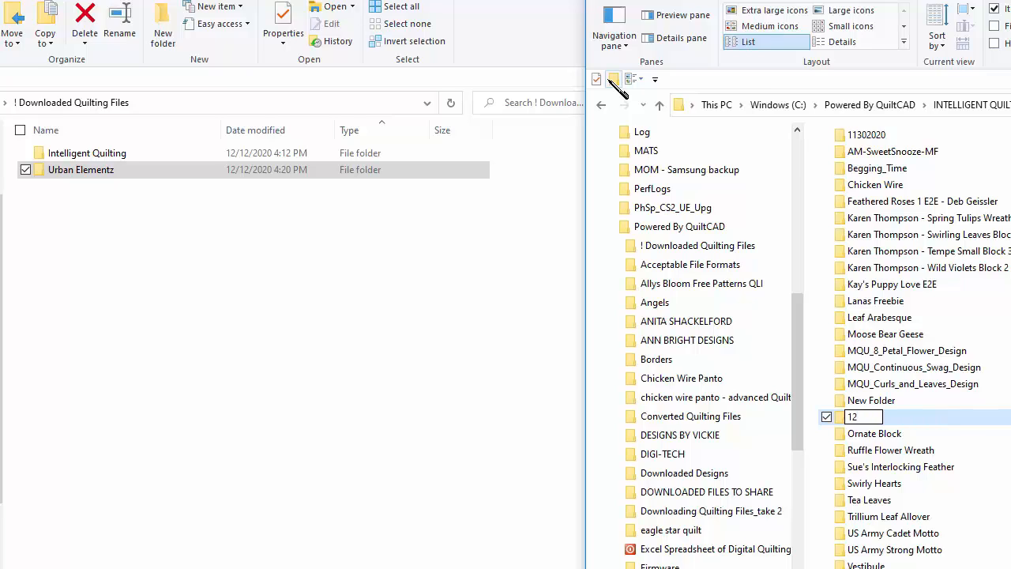
type("092020")
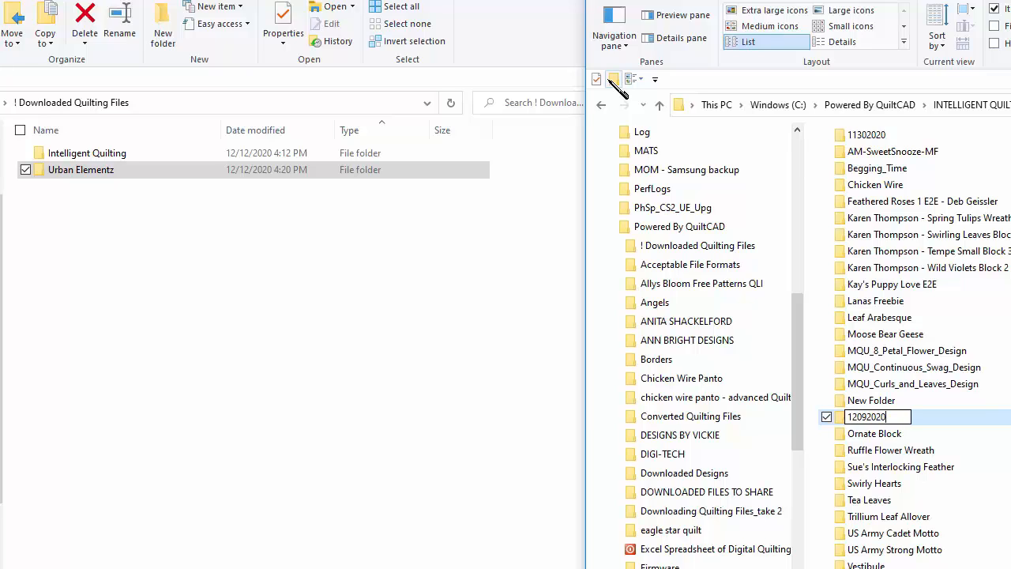
key("Return")
double_click(861, 152)
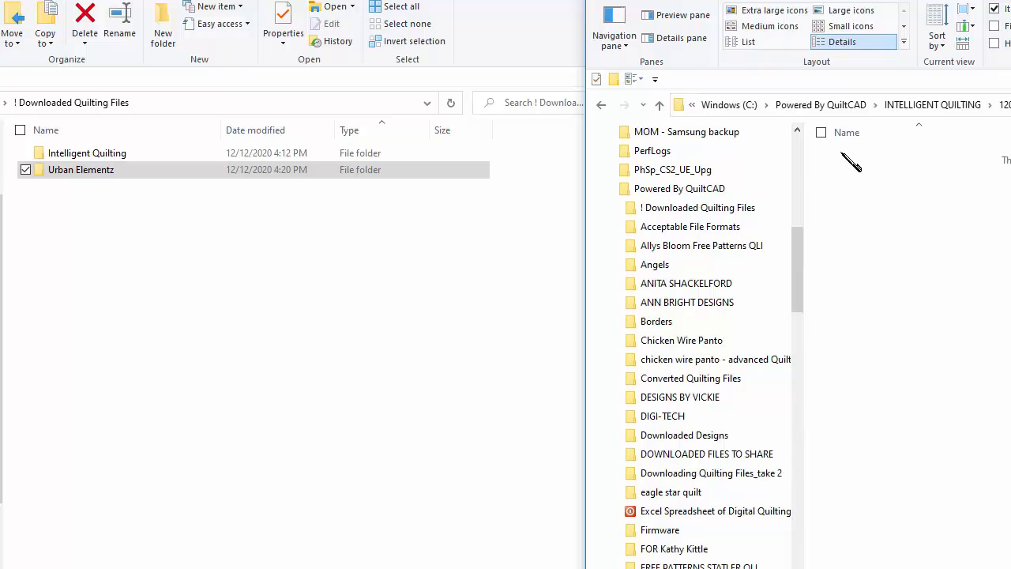
- Open the downloaded Intelligent Quilting folder and select all its JPG, PDF, QLI and WMF files, leaving out the zip archives
double_click(87, 154)
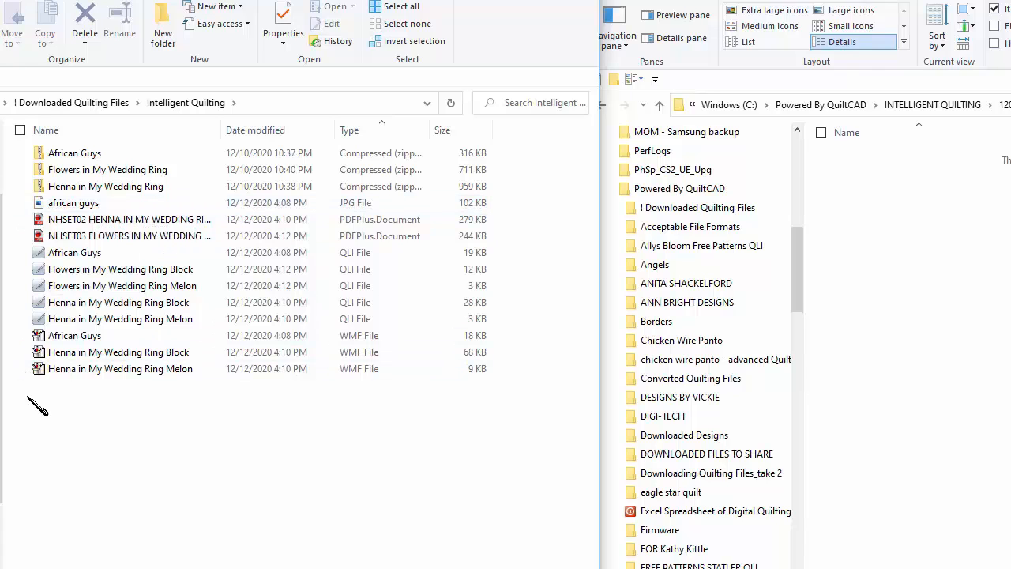
left_click_drag(35, 415, 45, 199)
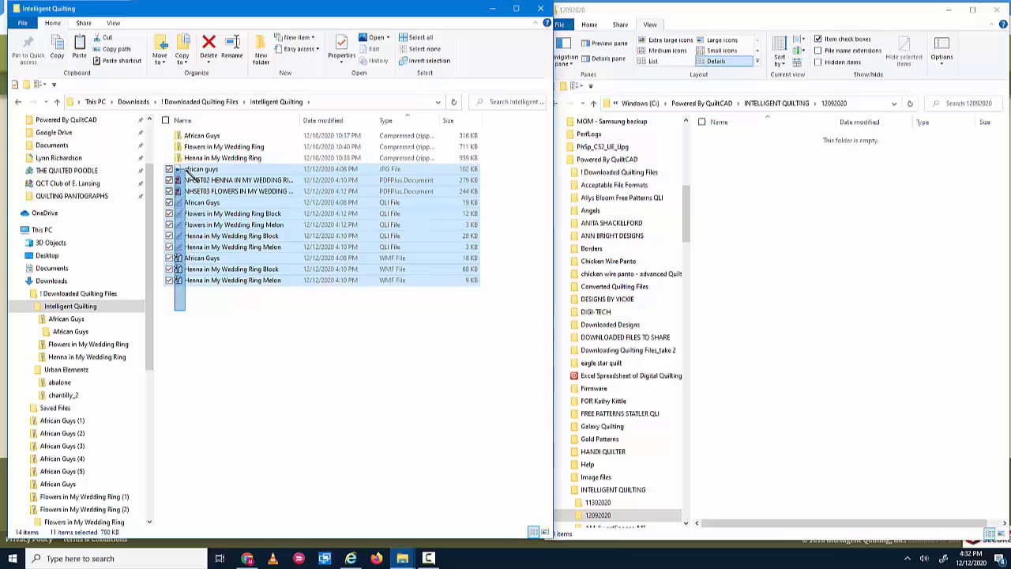
left_click_drag(188, 173, 189, 173)
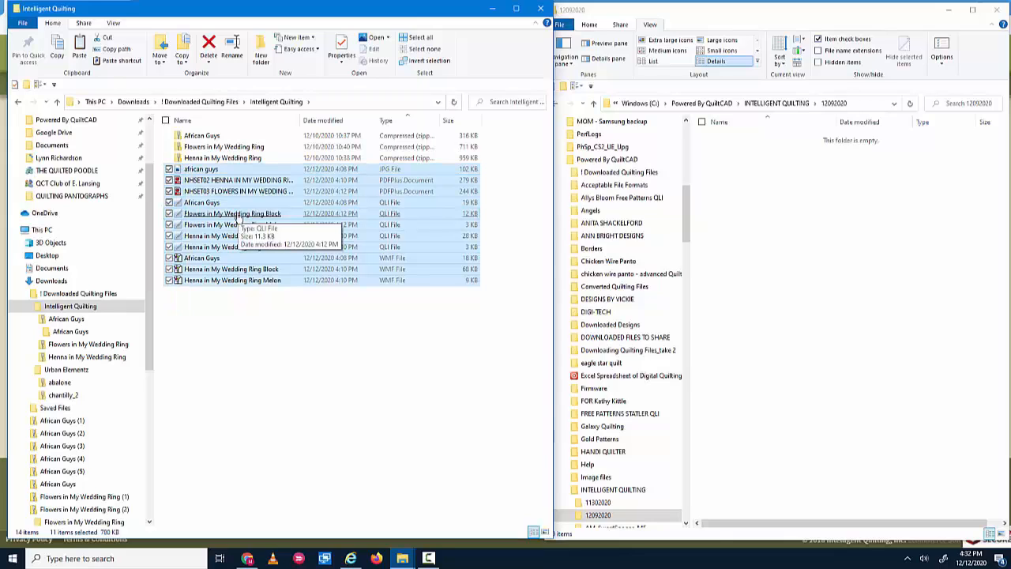
- Try moving the selected design files into the empty 12092020 folder, and undo the move
left_click_drag(236, 218, 803, 241)
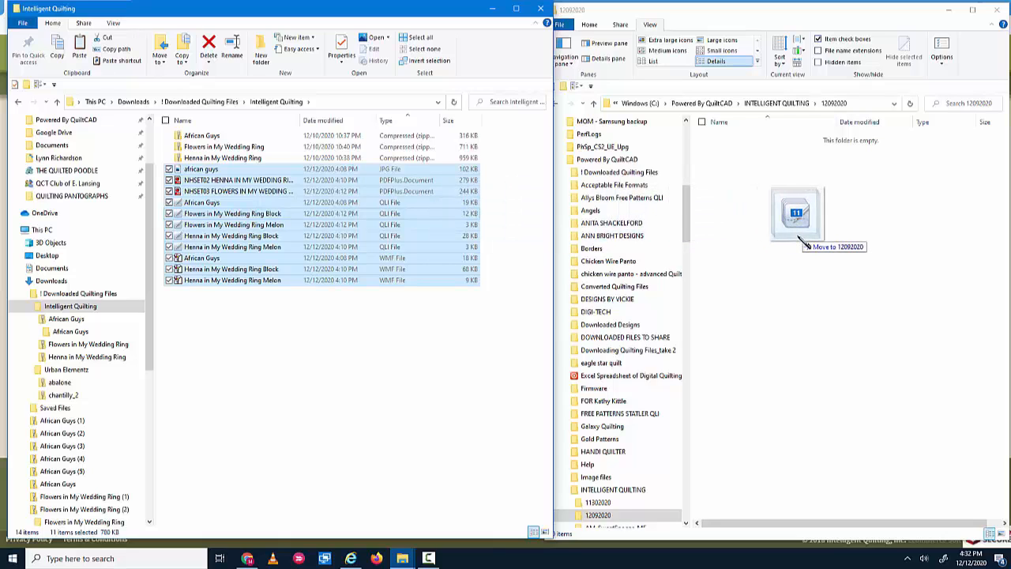
left_click_drag(804, 241, 804, 242)
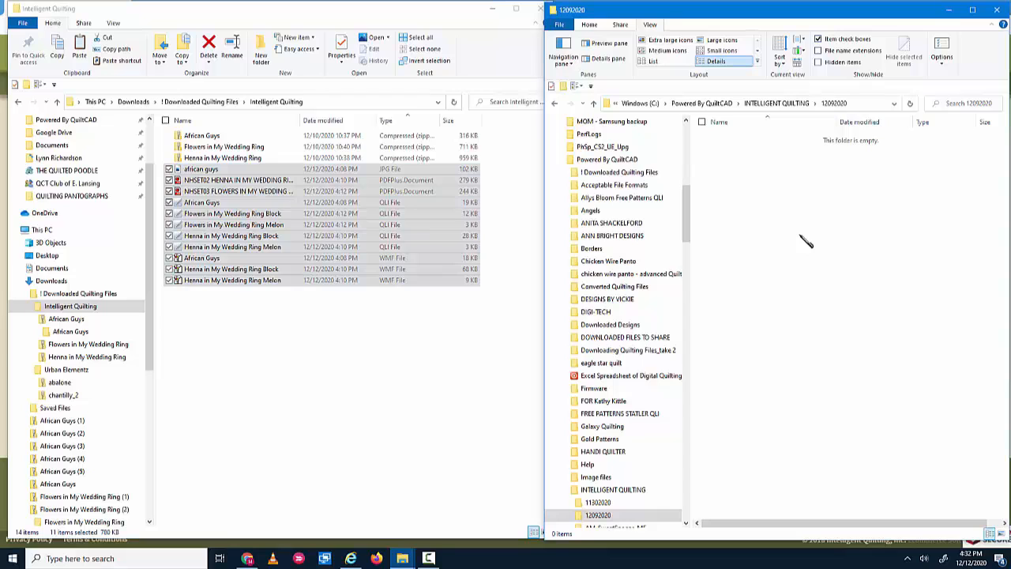
key("ctrl+z")
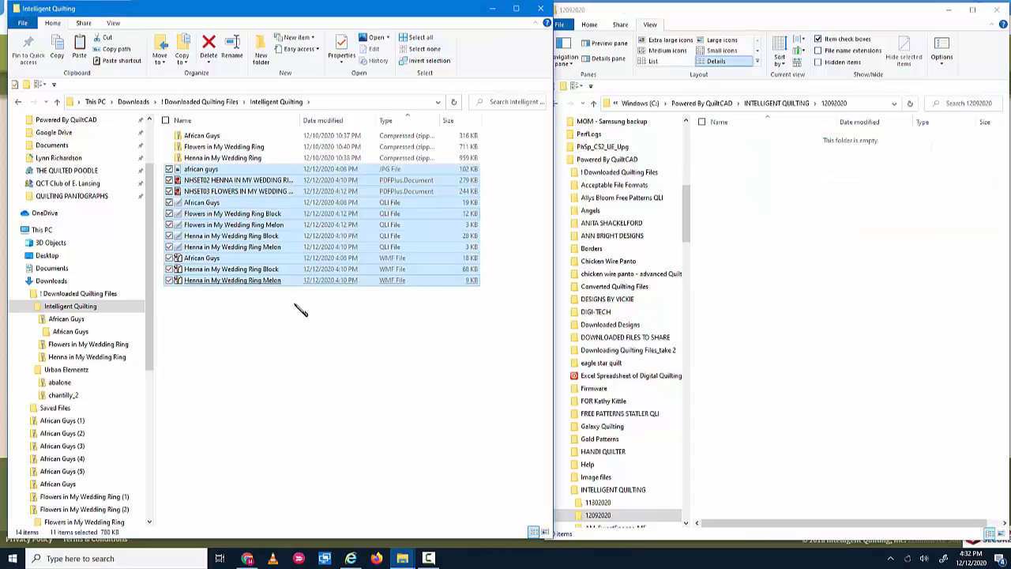
- Copy the selected Intelligent Quilting design files and paste them into the 12092020 folder on the C: drive
right_click(293, 233)
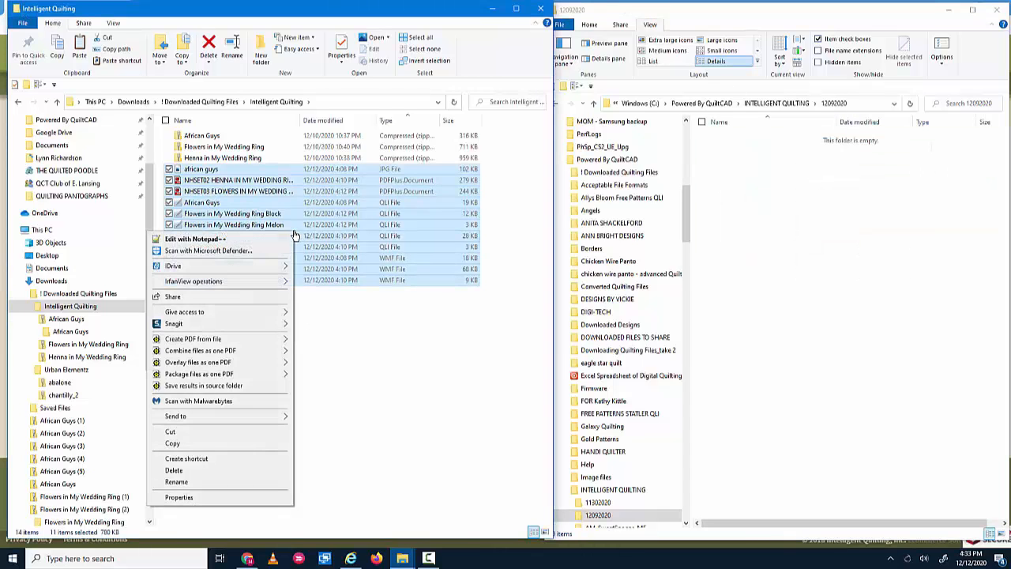
left_click(191, 447)
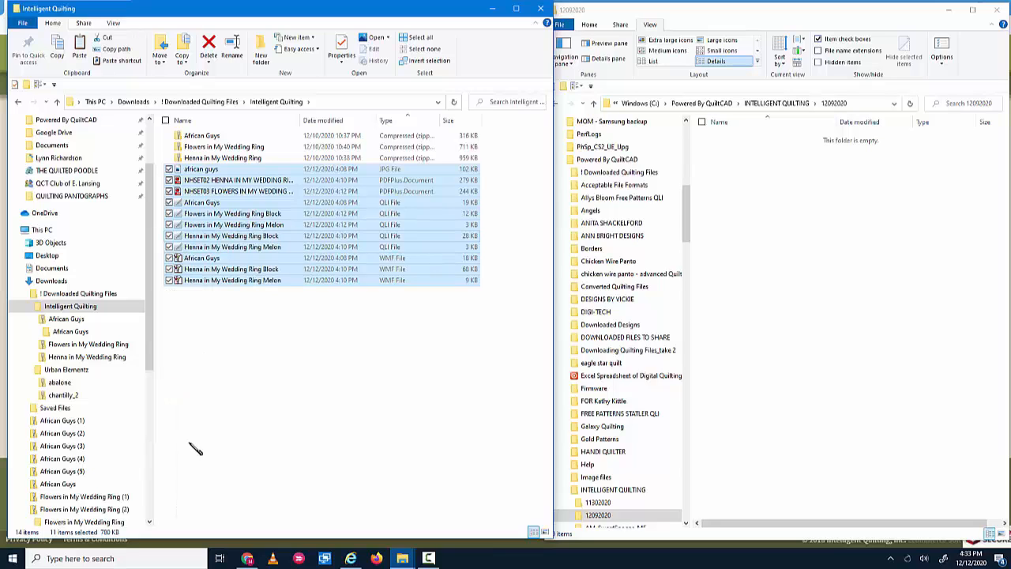
right_click(828, 236)
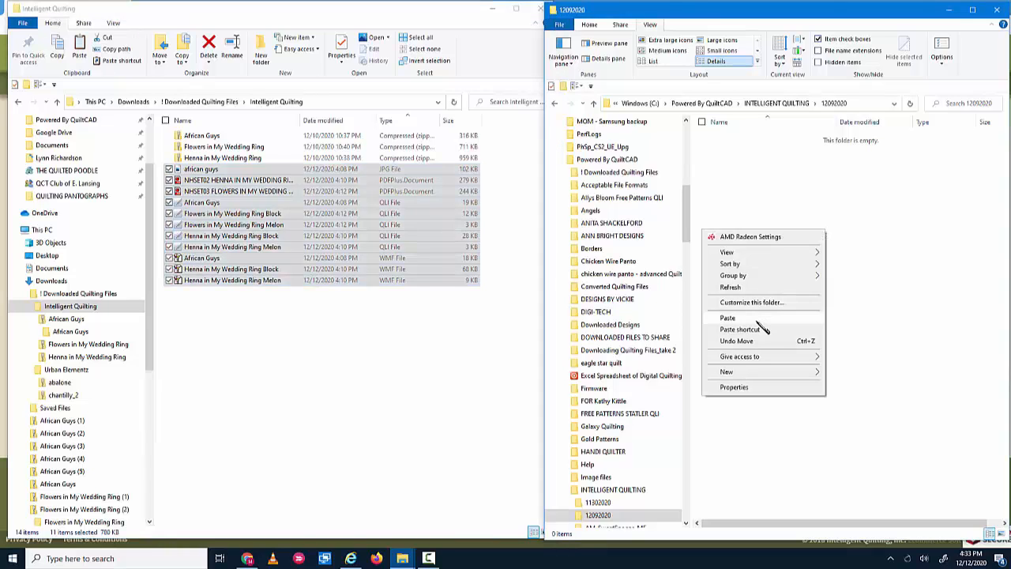
left_click(727, 317)
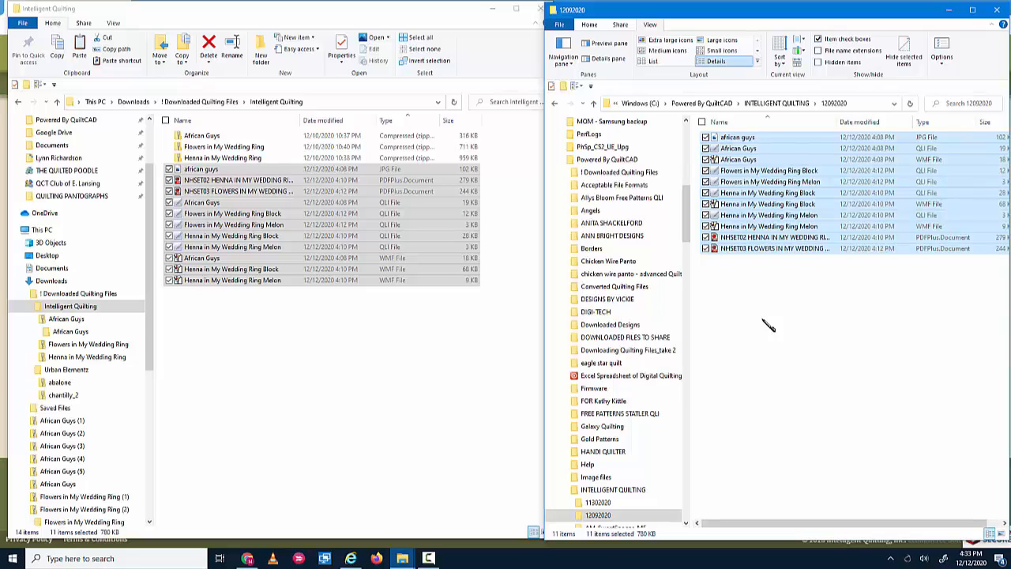
- In the URBAN ELEMENTZ folder of Powered By QuiltCAD, create a folder named 12092020 and open it
left_click(724, 106)
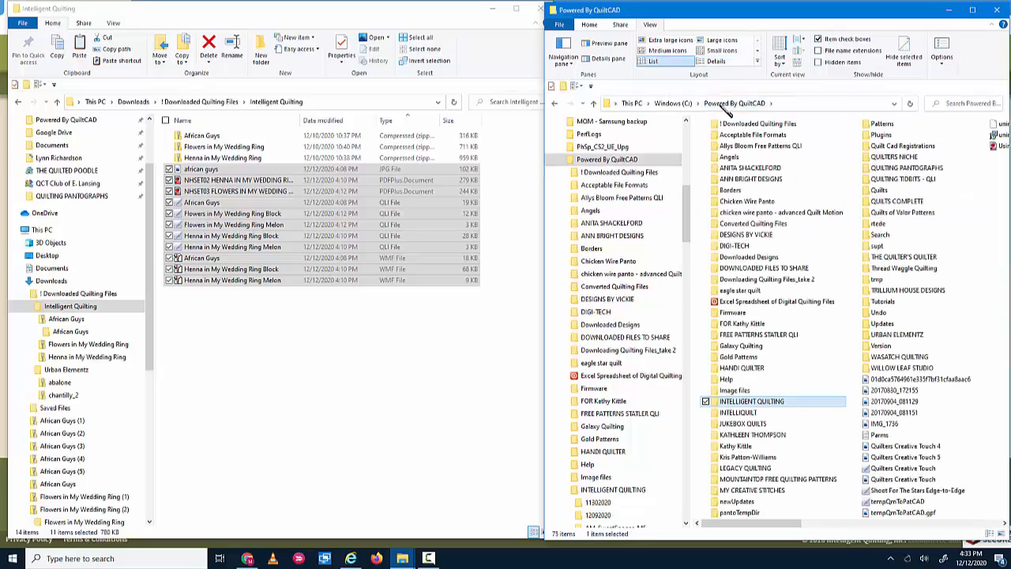
double_click(891, 336)
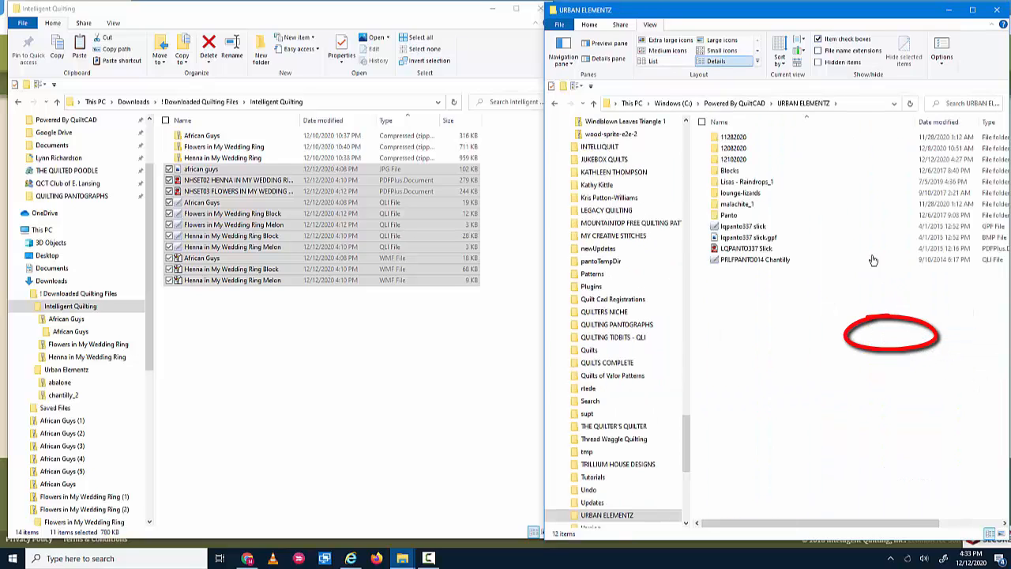
left_click(565, 86)
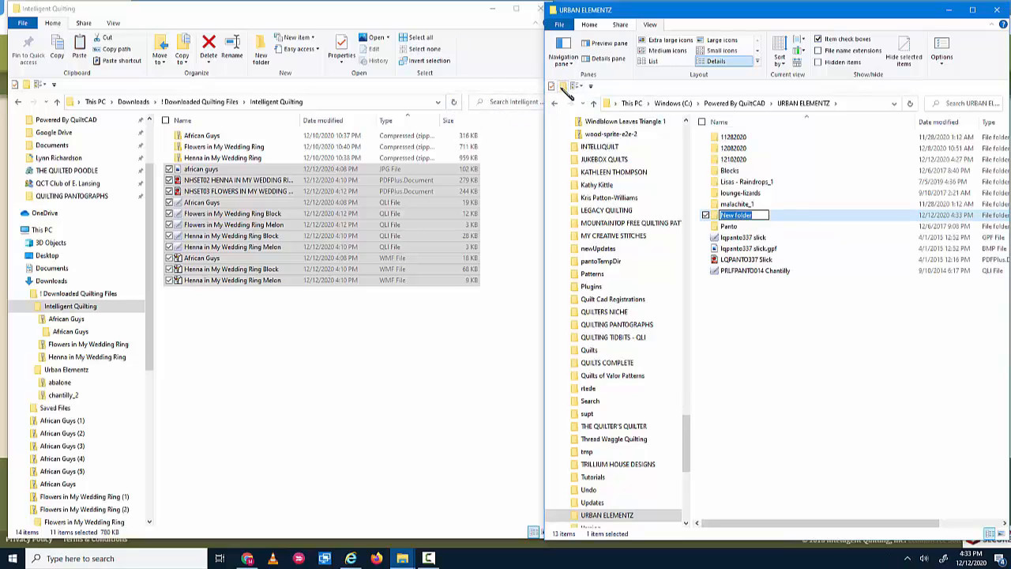
type("12092020")
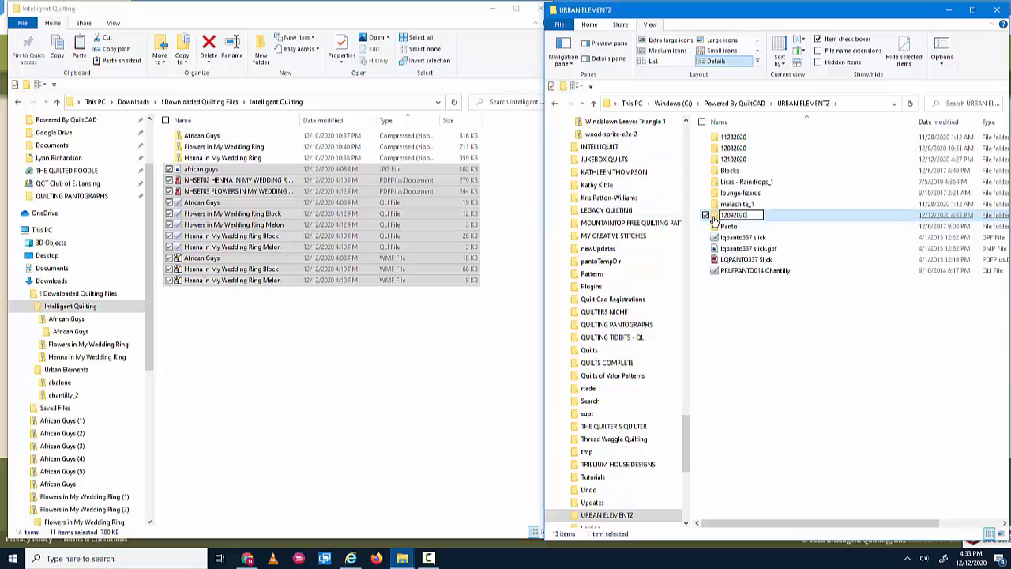
key("Return")
double_click(716, 161)
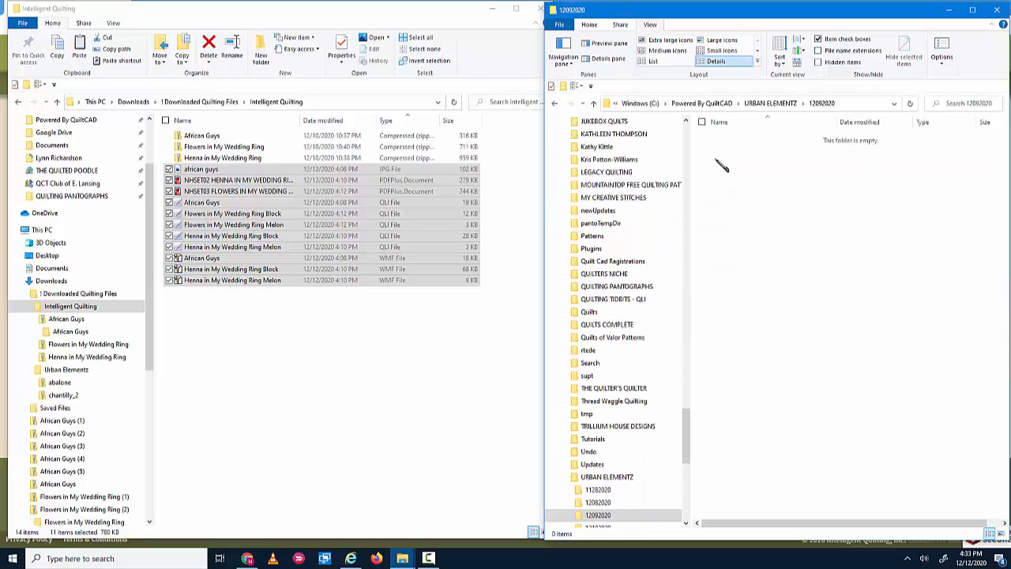
- Copy the unzipped Abalone and Chantilly files from the downloaded Urban Elementz folder into the URBAN ELEMENTZ 12092020 folder
left_click(229, 102)
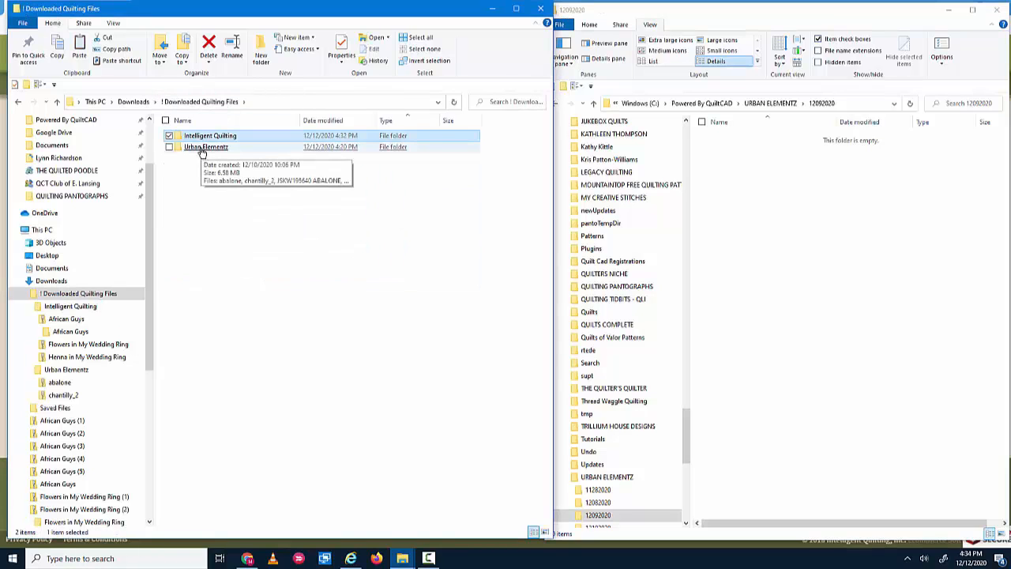
double_click(203, 148)
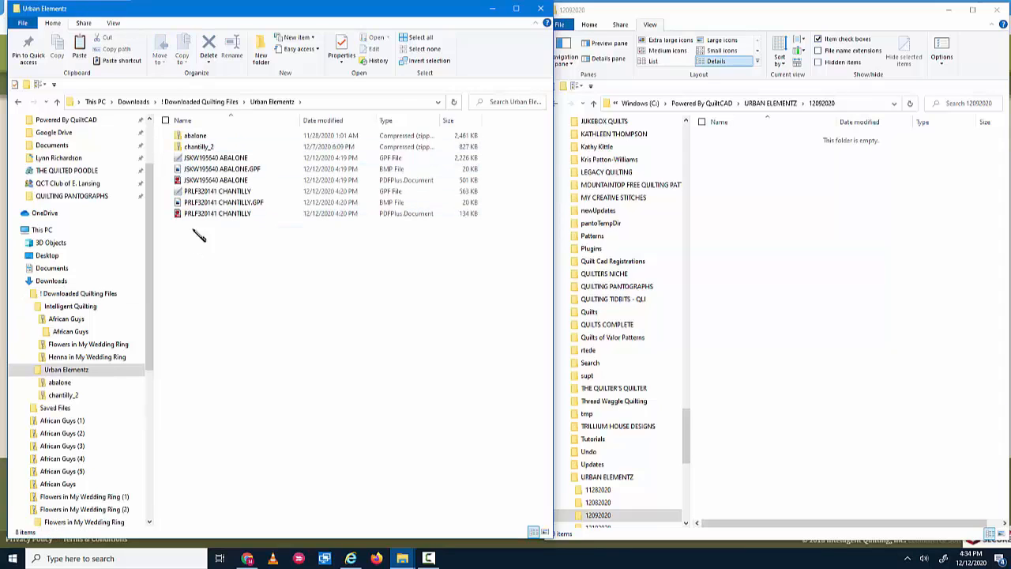
left_click_drag(199, 235, 203, 162)
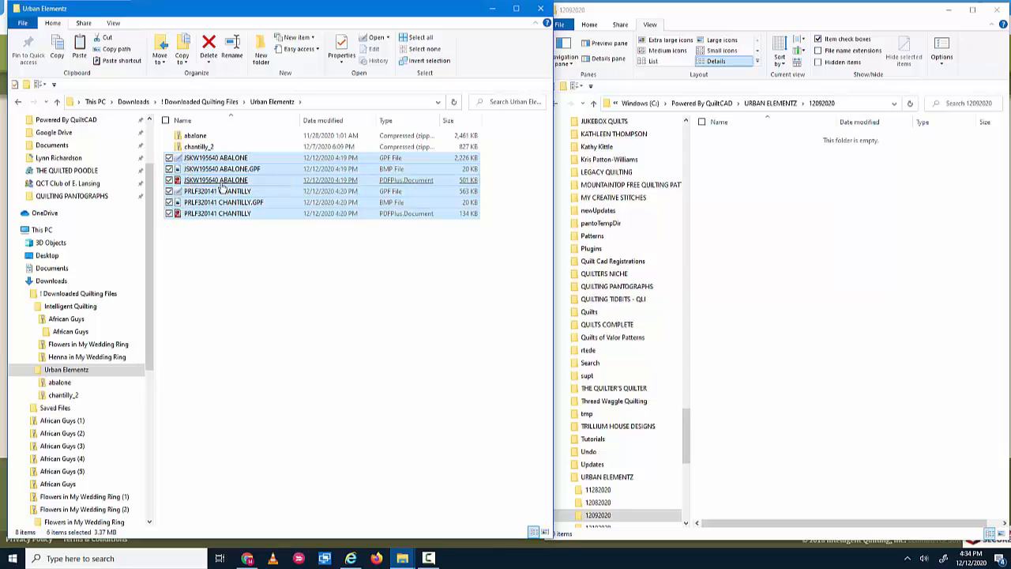
right_click(253, 191)
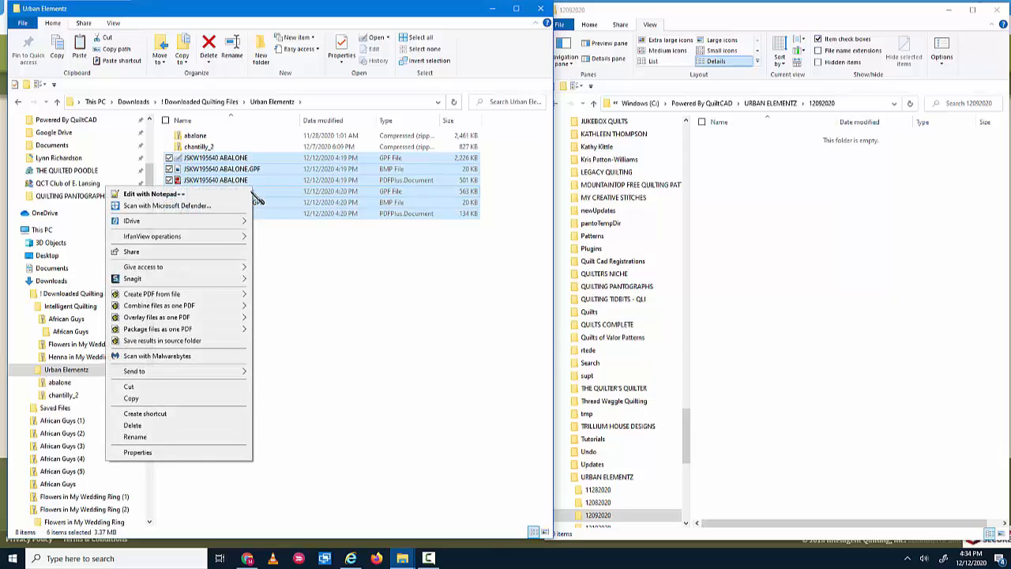
left_click(131, 398)
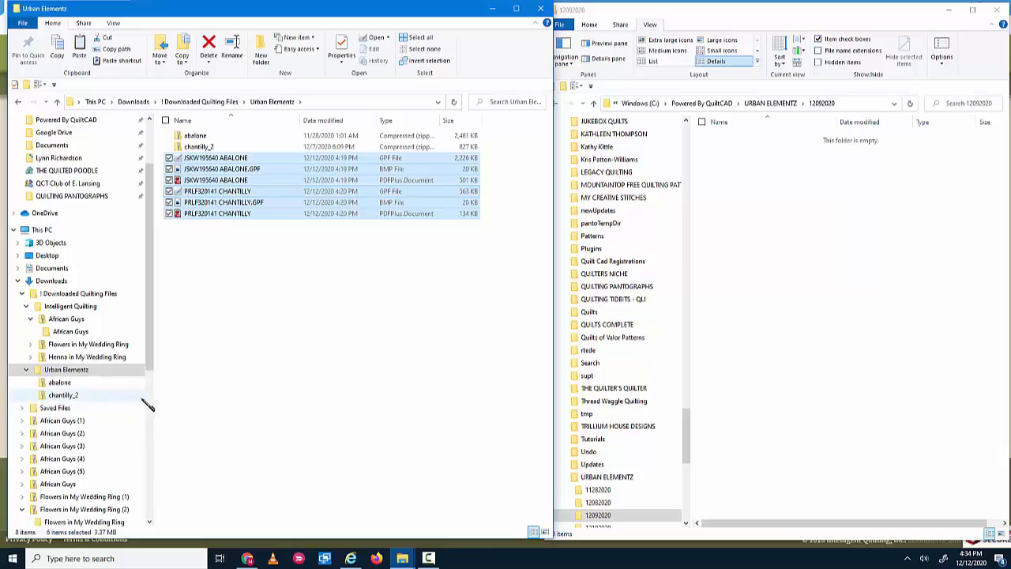
right_click(834, 261)
left_click(761, 349)
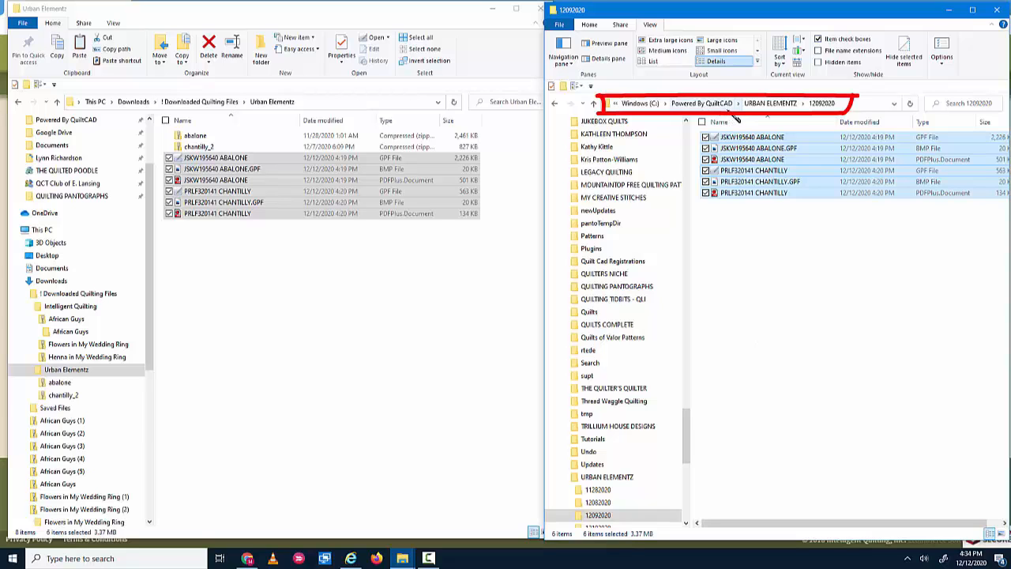
- Close both File Explorer windows
left_click(541, 9)
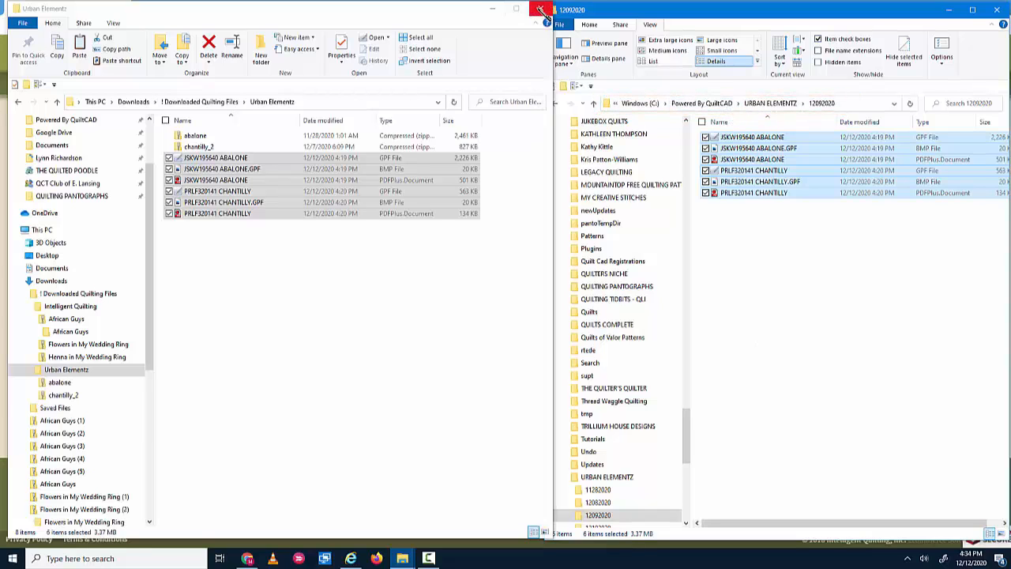
left_click(540, 8)
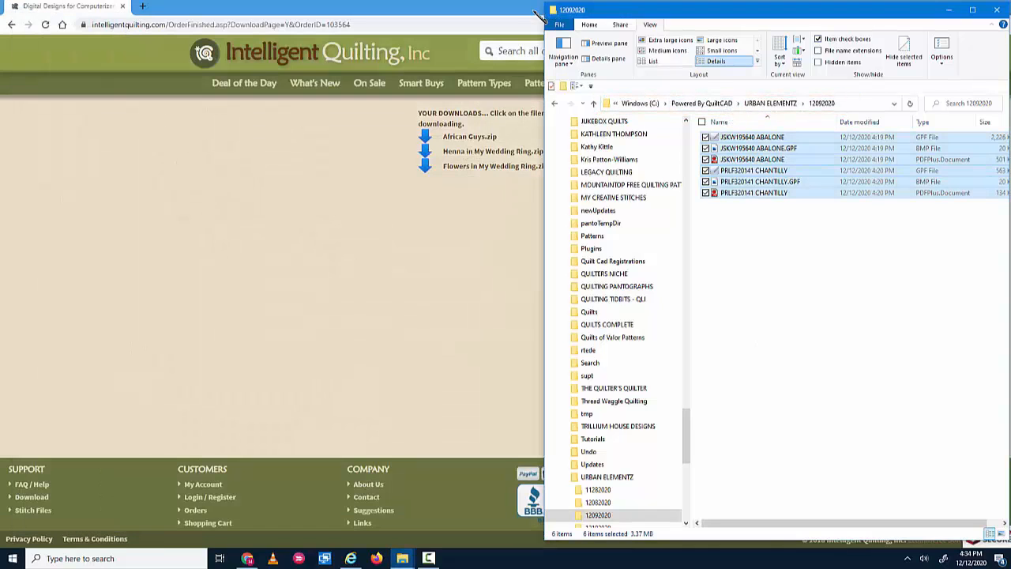
left_click(998, 9)
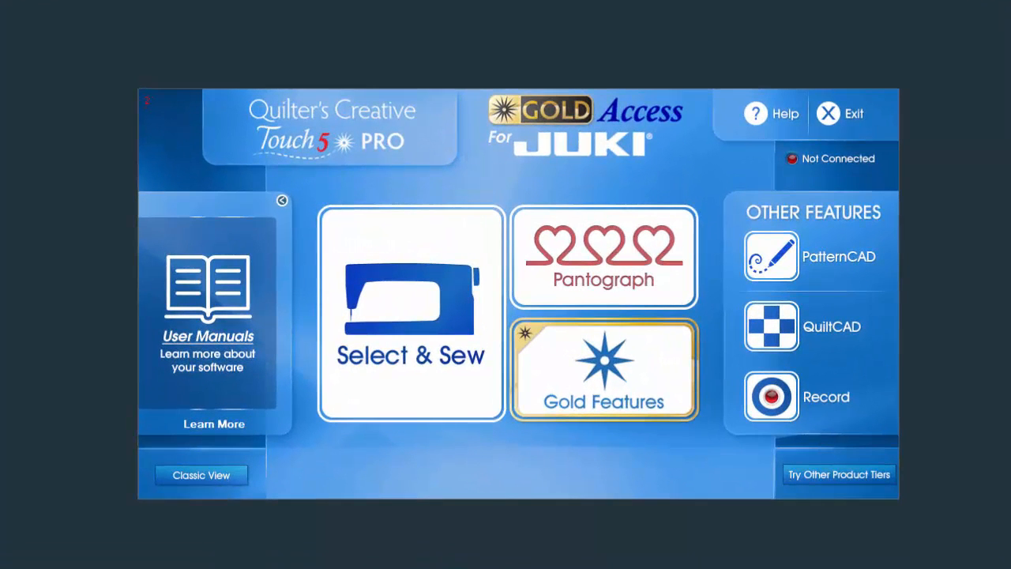
- In Quilter's Creative Touch 5 Pro, enter the Pantograph module and open the Batch Import plug-in
left_click(603, 258)
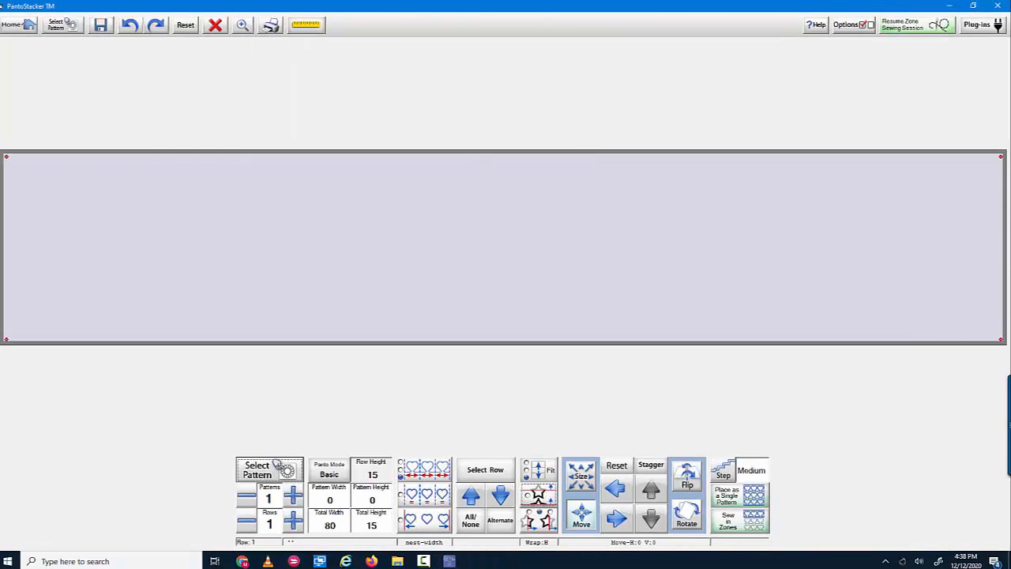
left_click(978, 24)
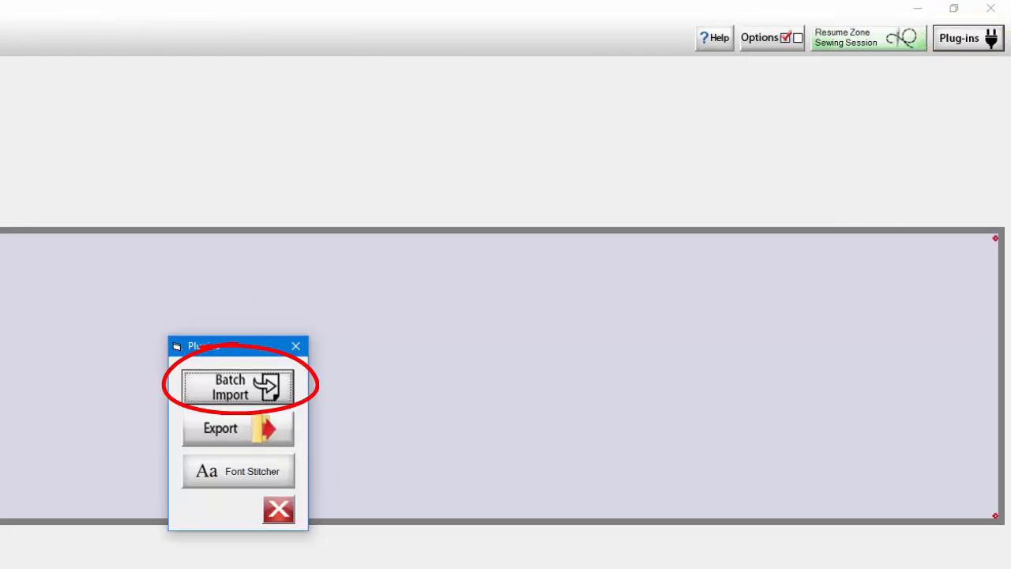
left_click(268, 388)
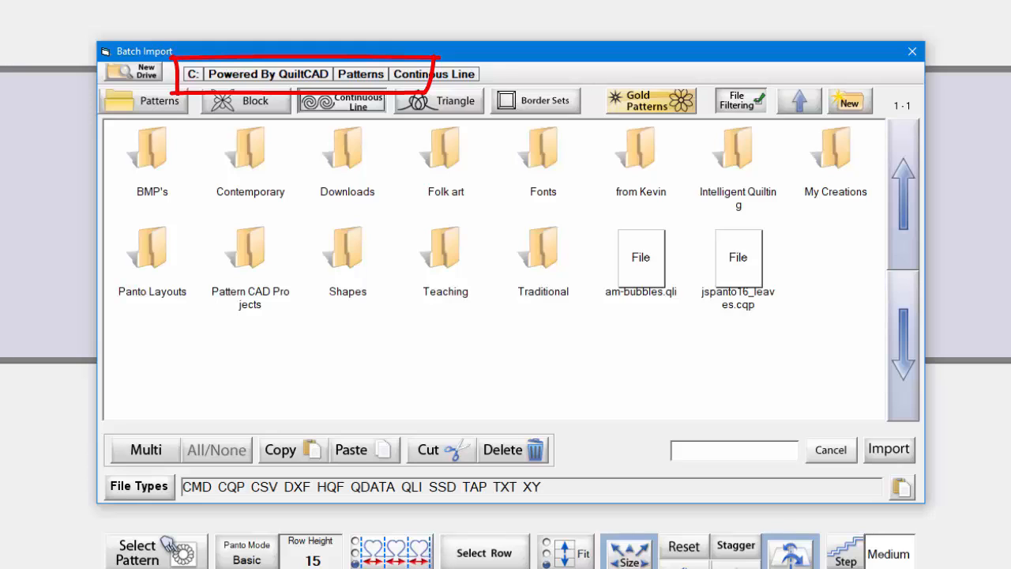
- In Batch Import, browse to the 12092020 folder inside INTELLIGENT QUILTING under C: Powered By QuiltCAD
left_click(269, 74)
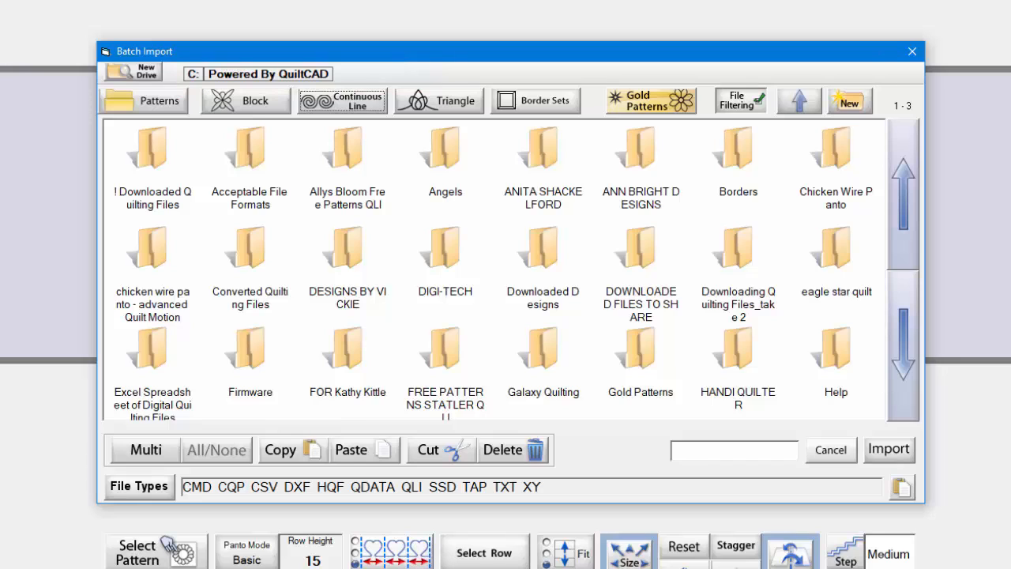
left_click(903, 345)
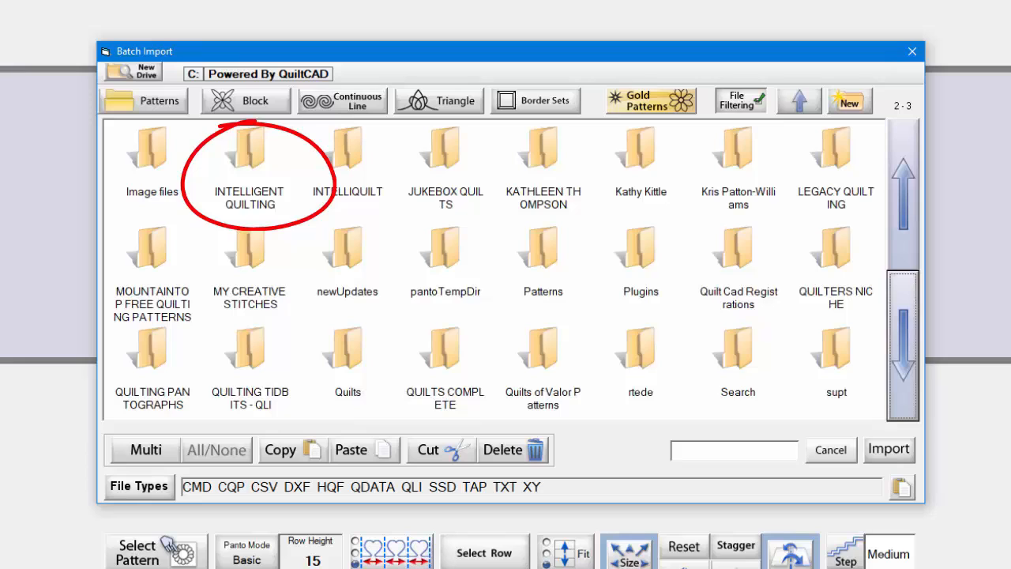
left_click(249, 158)
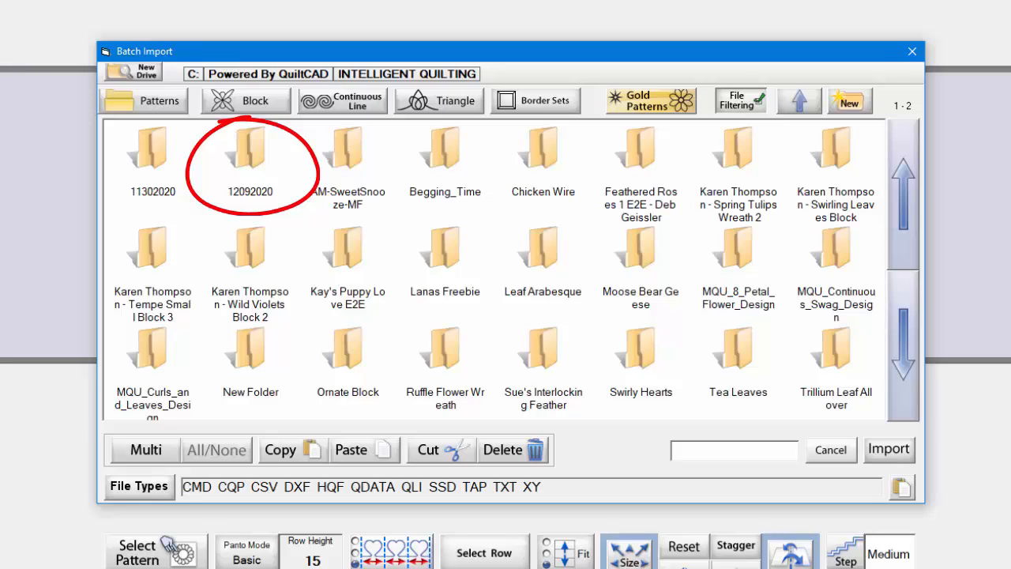
double_click(250, 162)
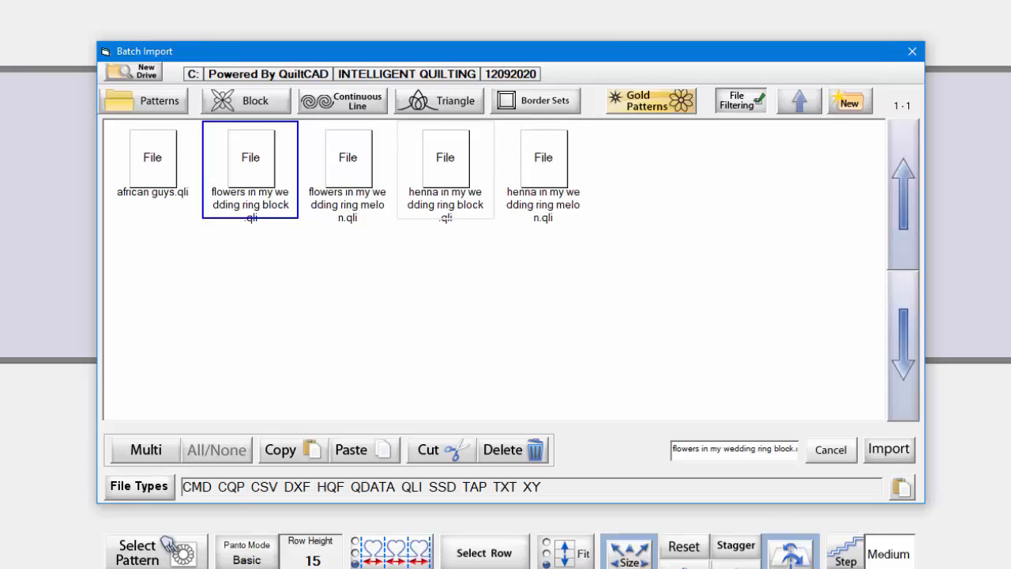
- Batch import the african guys file plus the flowers and henna wedding ring block and melon QLI files, and decline importing more patterns
left_click(146, 450)
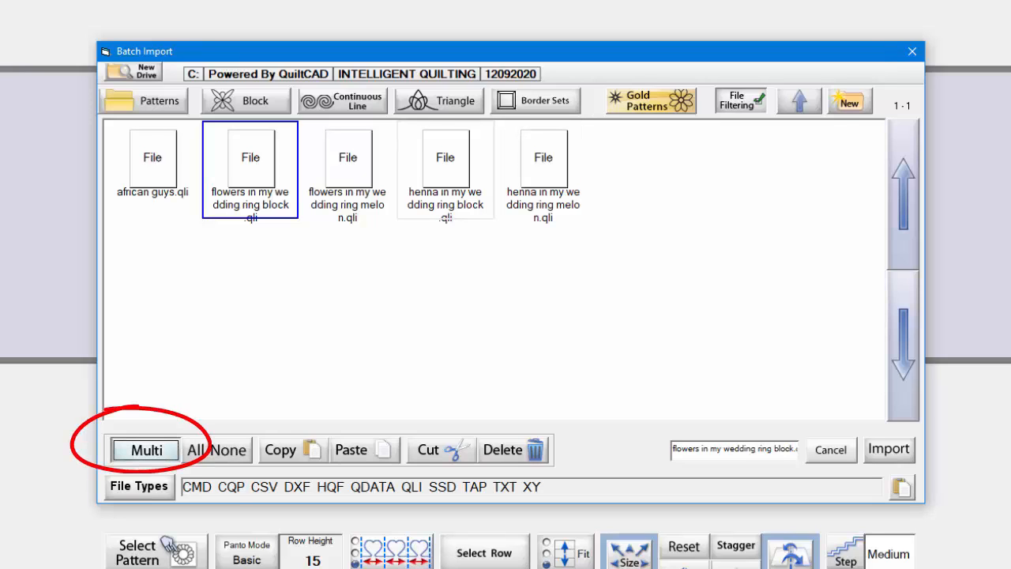
left_click(152, 169)
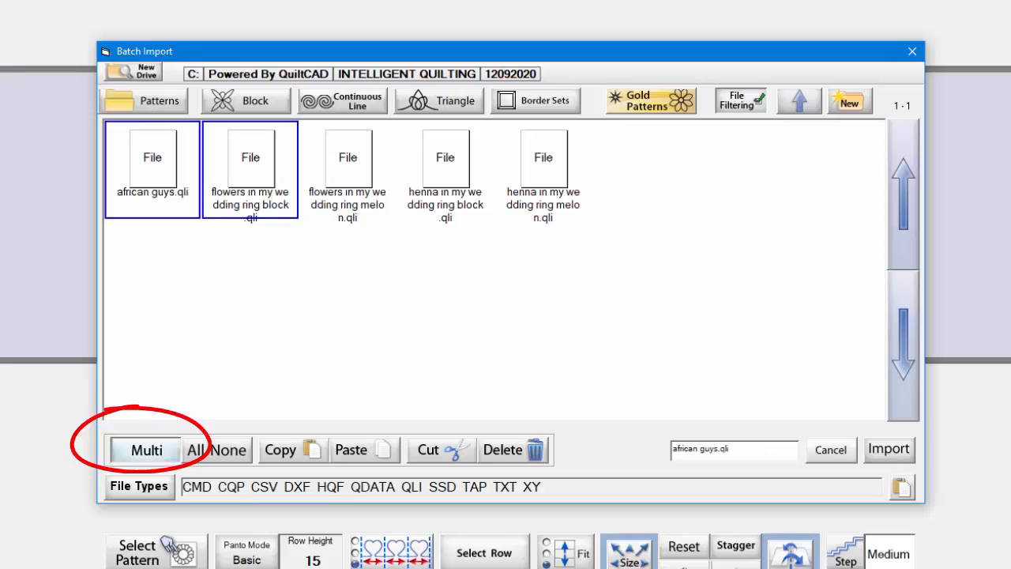
left_click(348, 170)
left_click(445, 169)
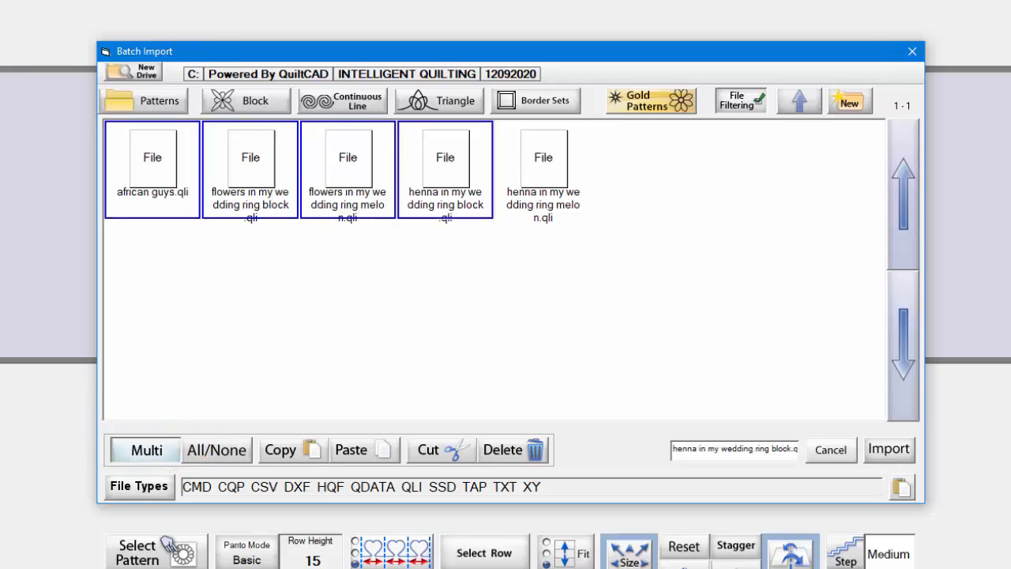
left_click(544, 169)
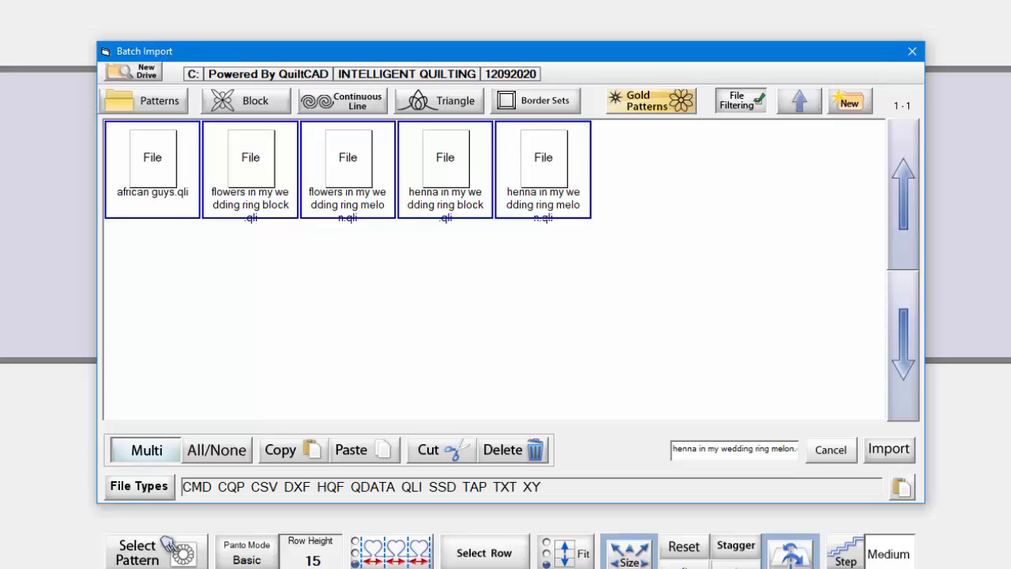
left_click(889, 449)
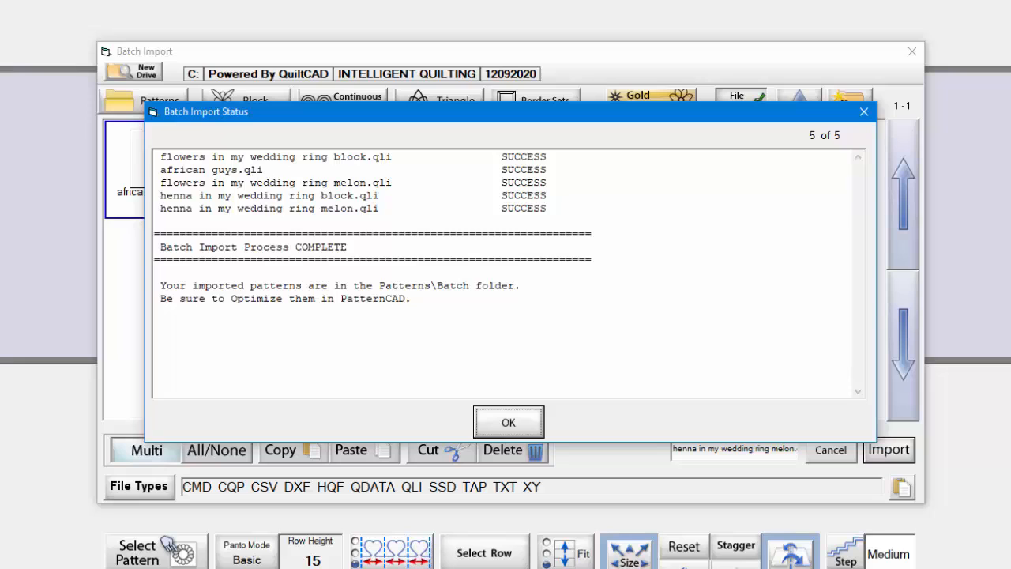
left_click(509, 422)
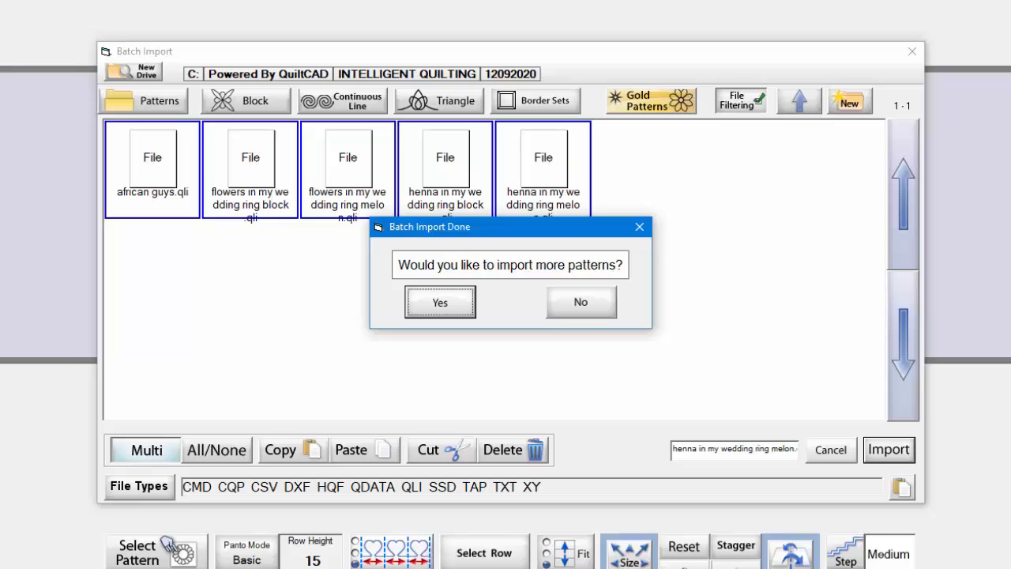
left_click(581, 302)
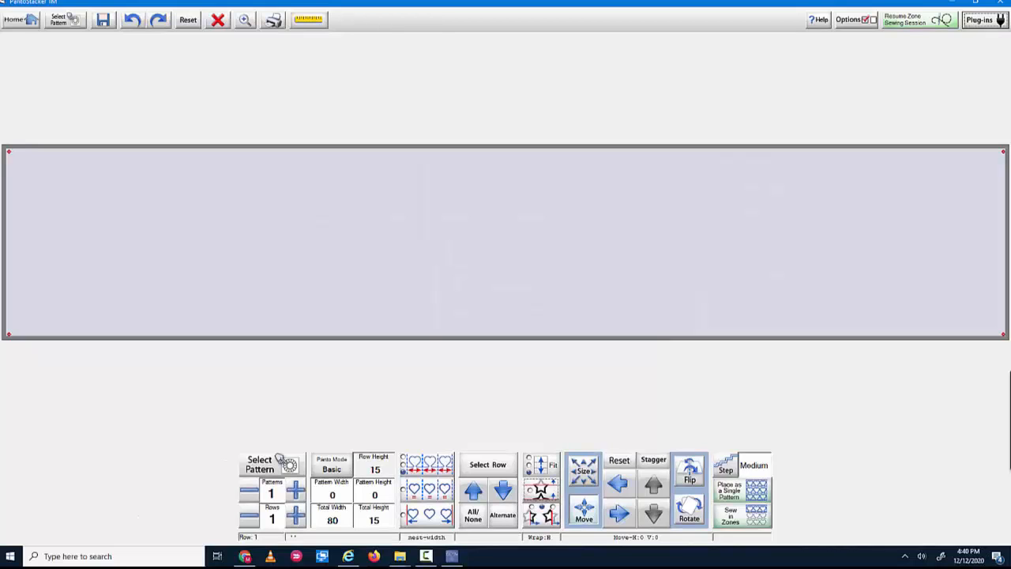
- Load the imported african guys pattern from the Patterns Batch folder into the pantograph layout
left_click(280, 460)
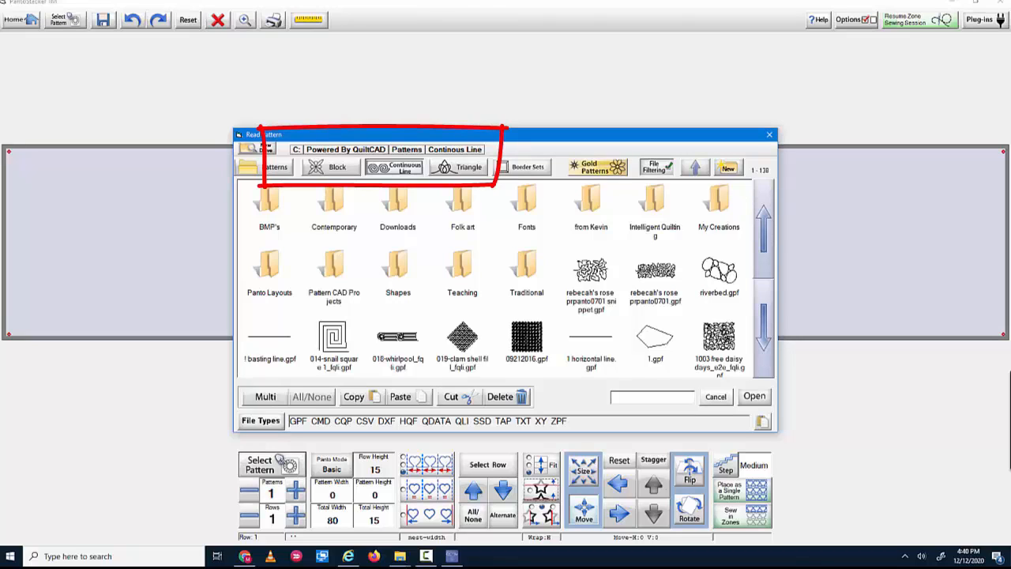
left_click(407, 150)
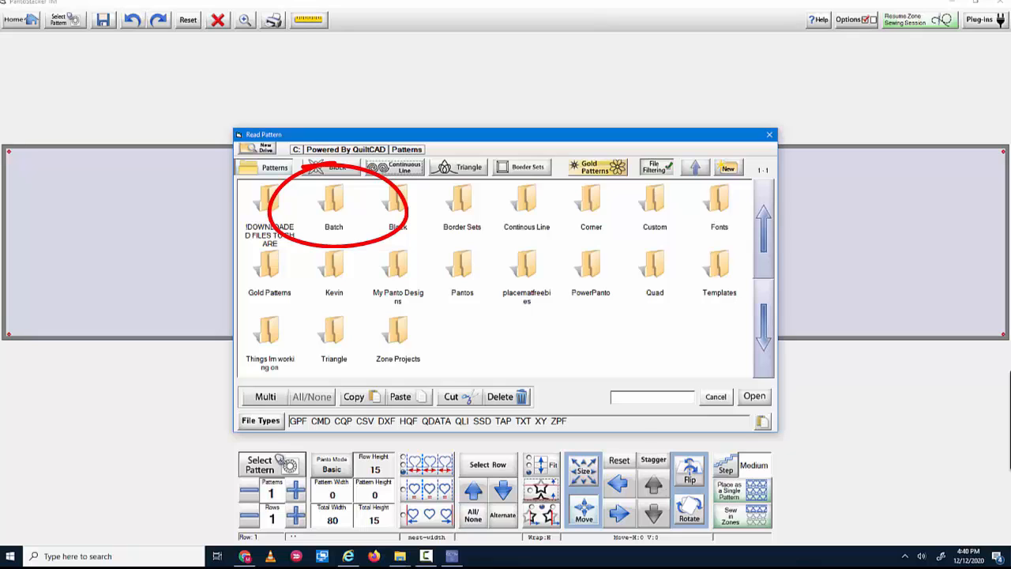
double_click(334, 207)
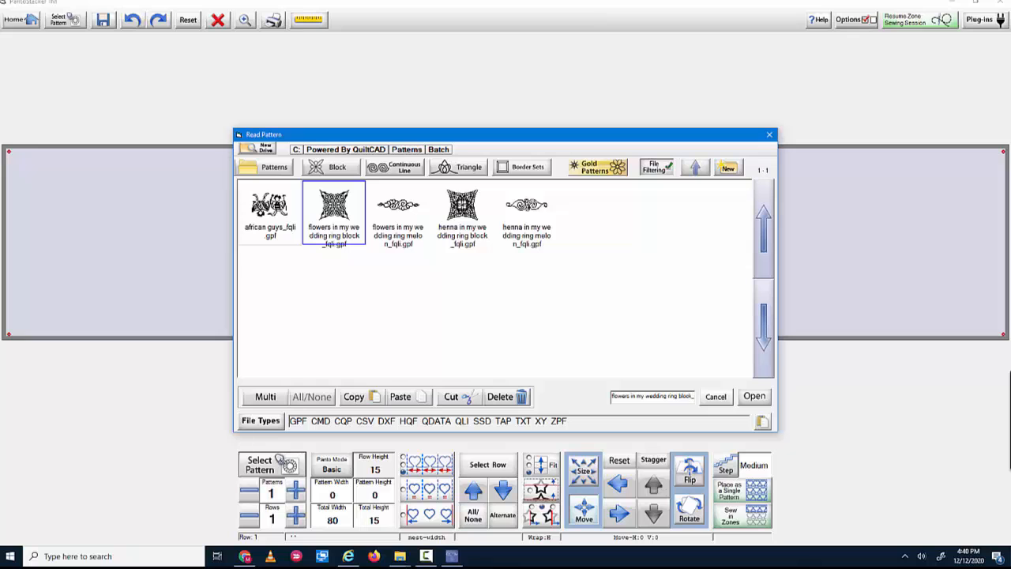
key("Left")
key("Return")
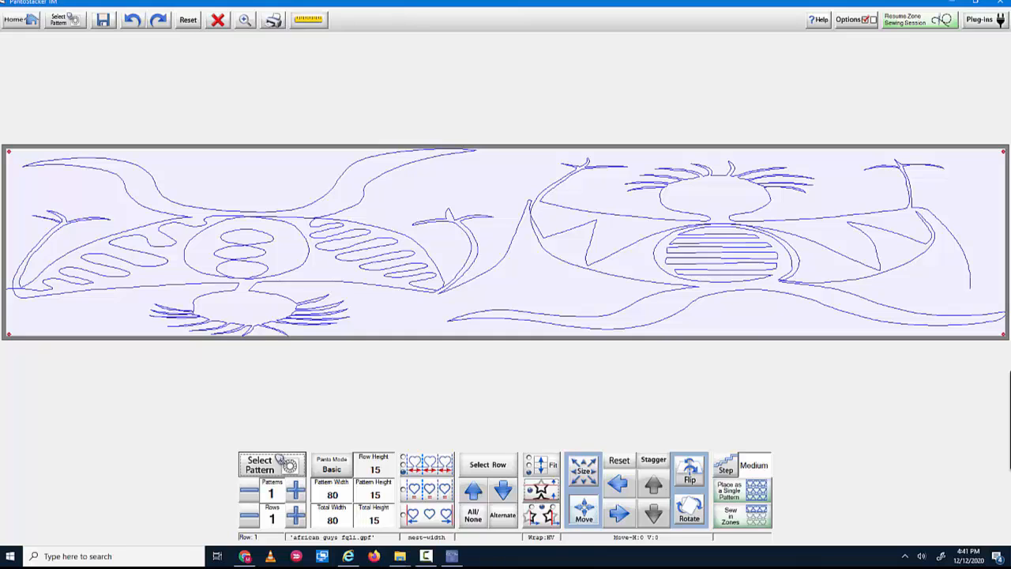
- Add more repeats and rows to the african guys layout, and clear the patterns from the workspace
left_click(296, 491)
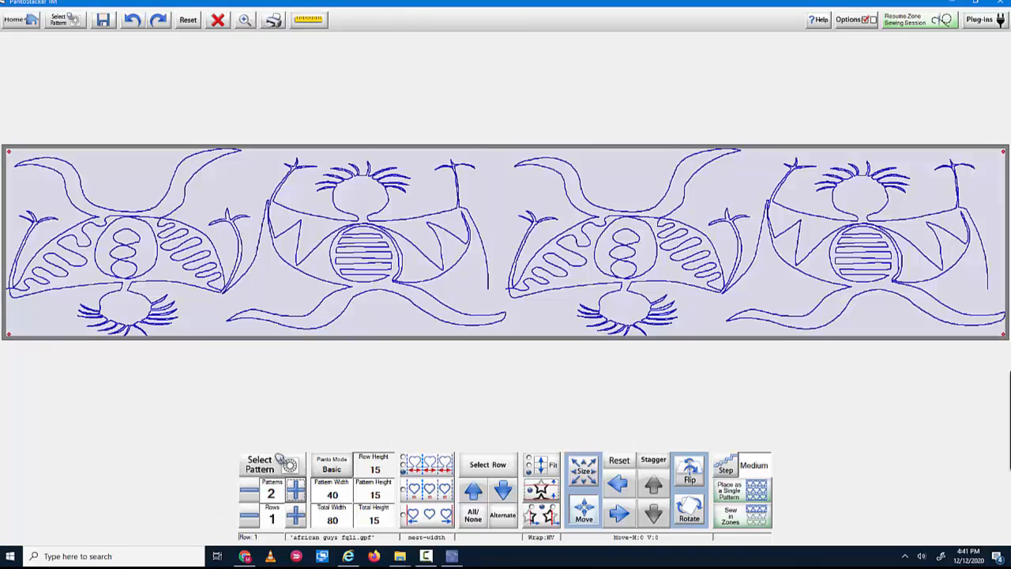
left_click(296, 491)
left_click(296, 517)
left_click(218, 20)
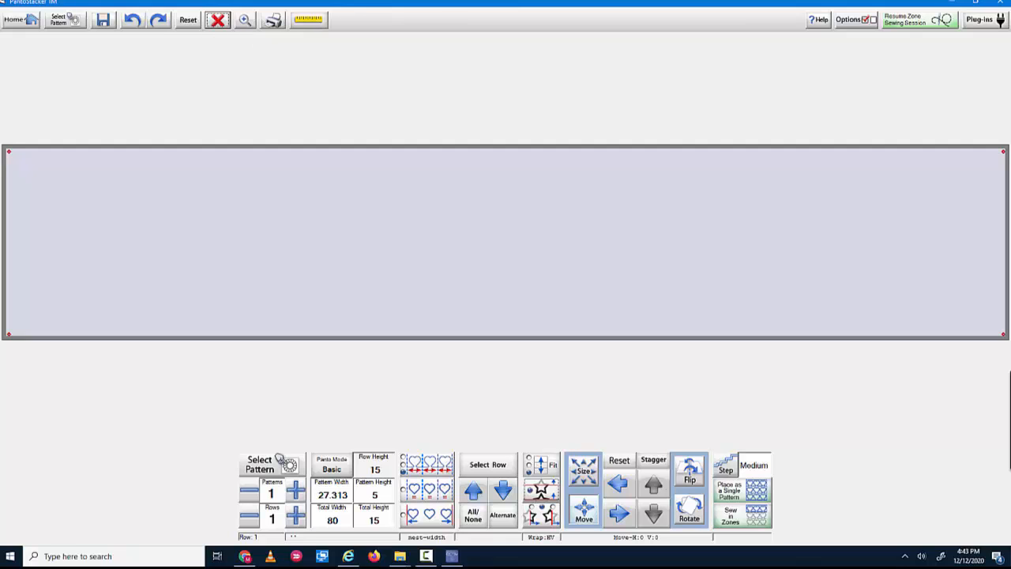
- Load the abalone GPF pattern from the URBAN ELEMENTZ 12092020 folder under Powered By QuiltCAD into the pantograph layout
left_click(278, 463)
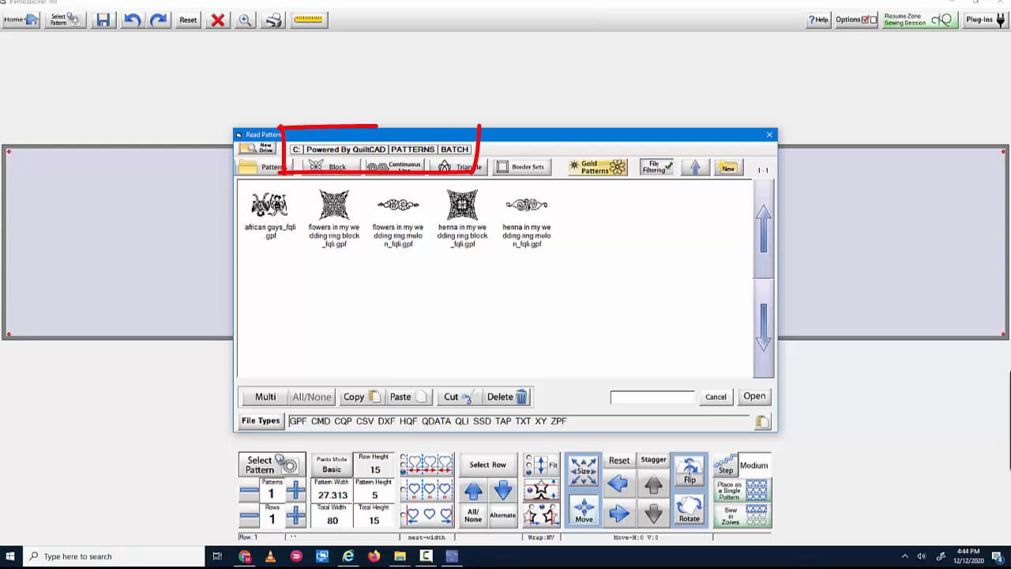
left_click(346, 149)
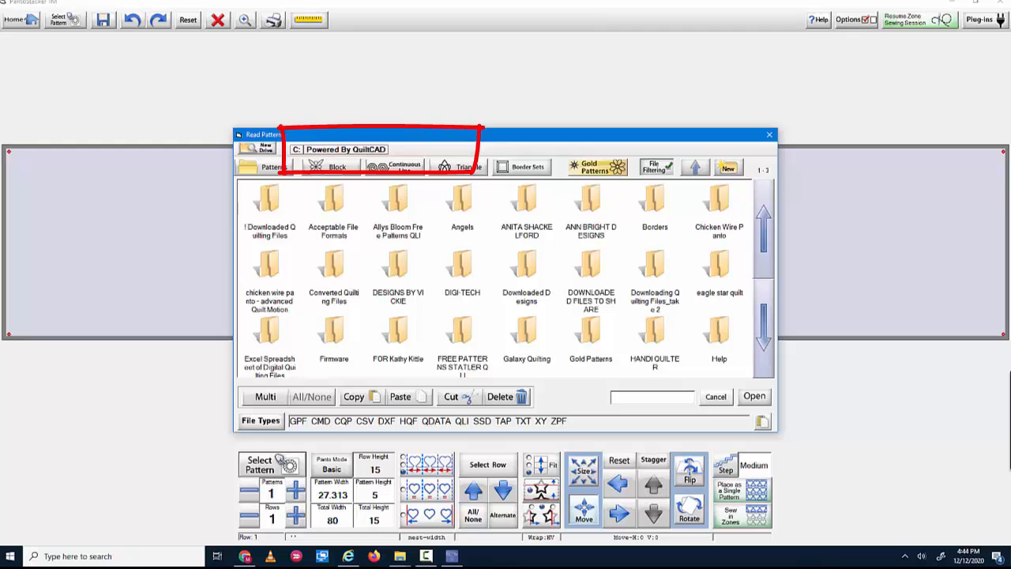
left_click(764, 328)
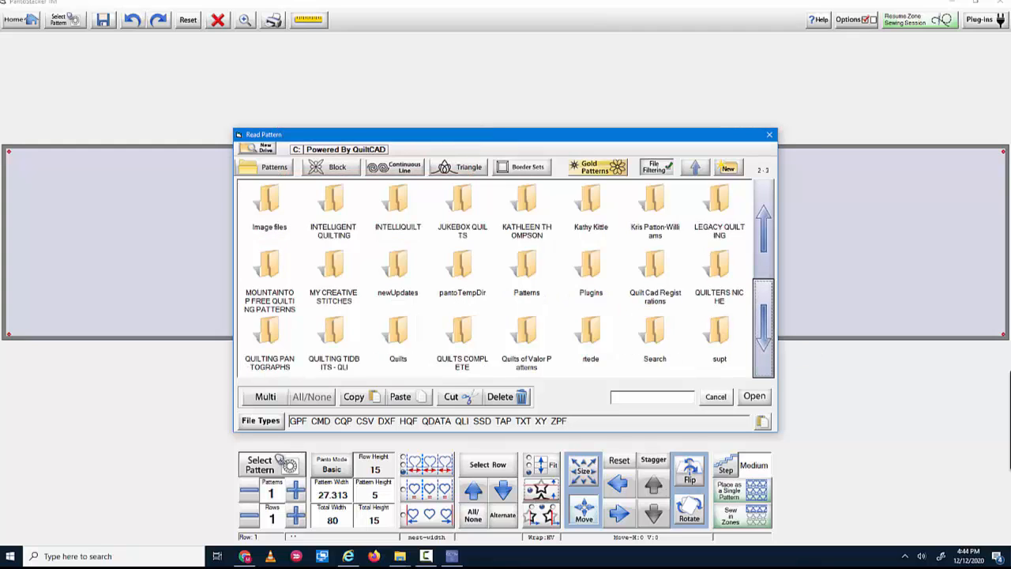
left_click(764, 328)
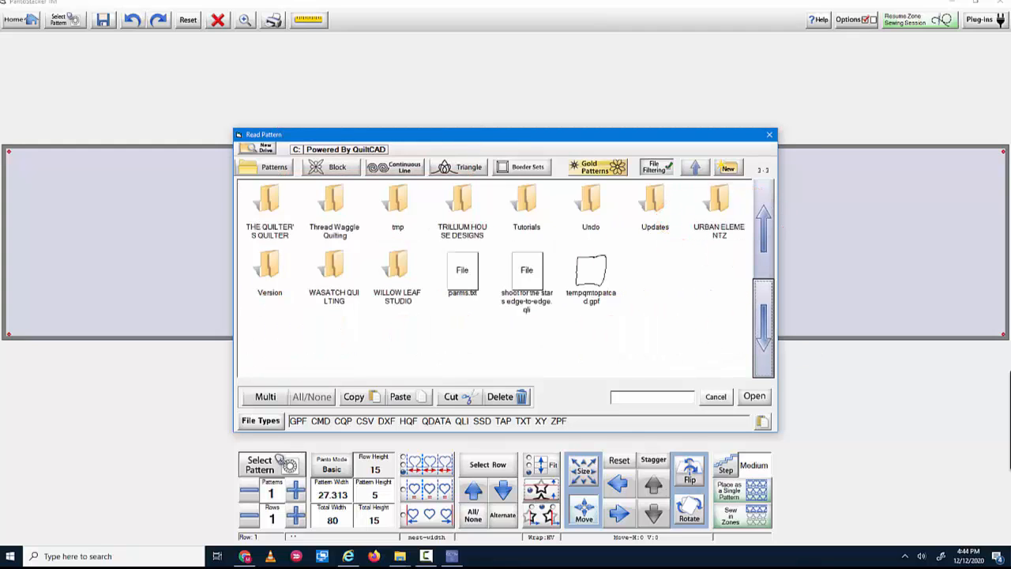
left_click(718, 201)
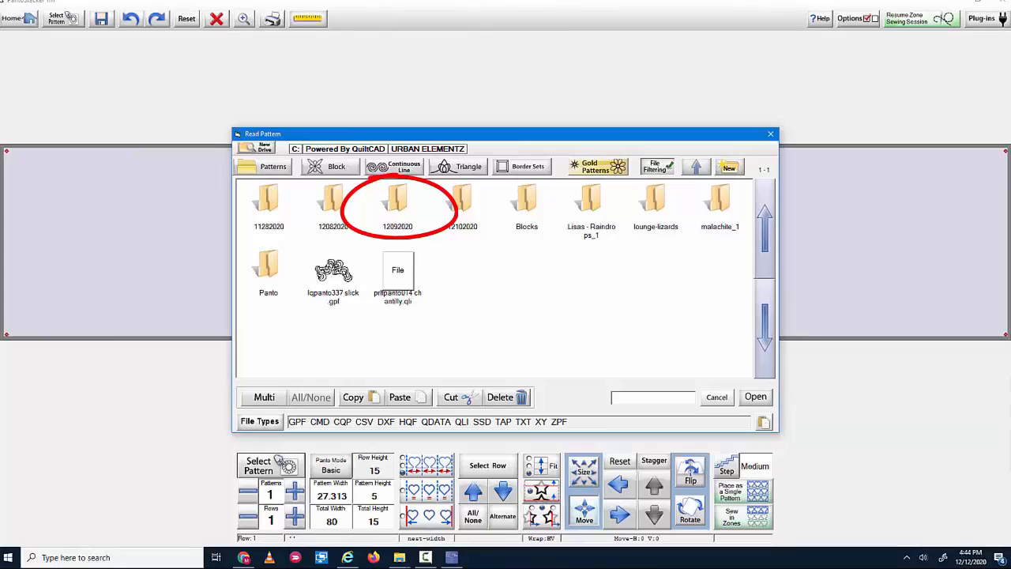
left_click(398, 201)
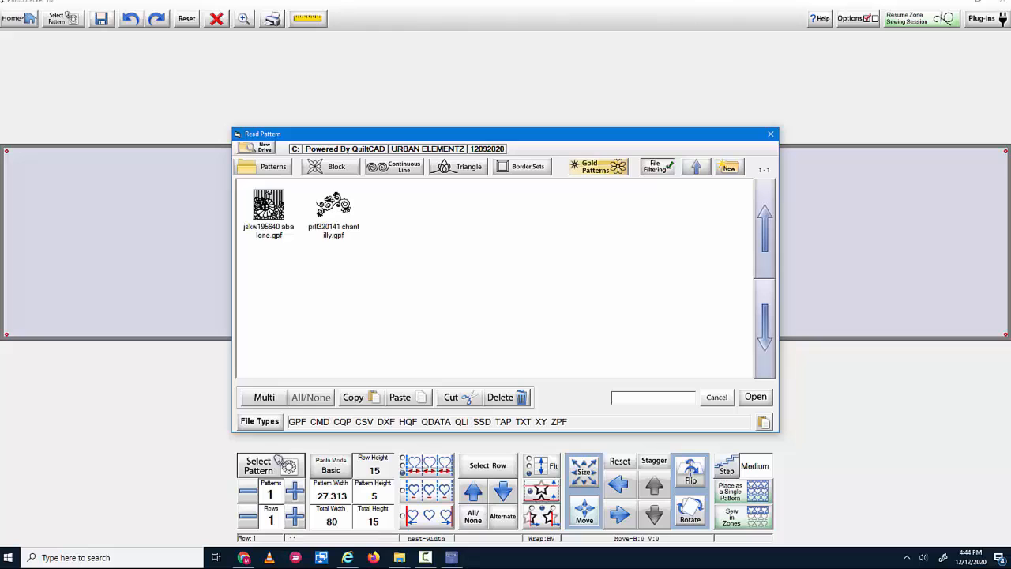
double_click(268, 207)
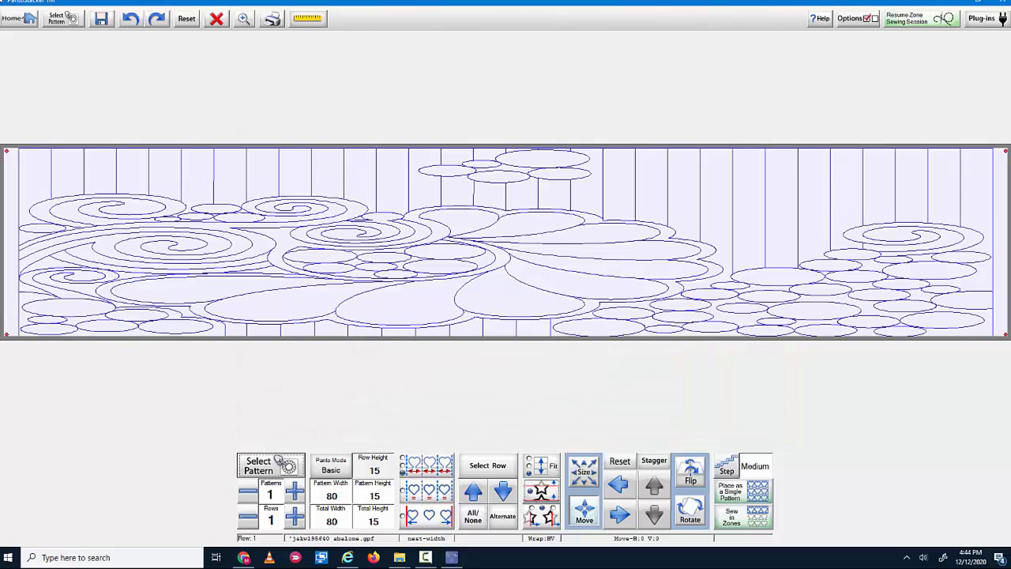